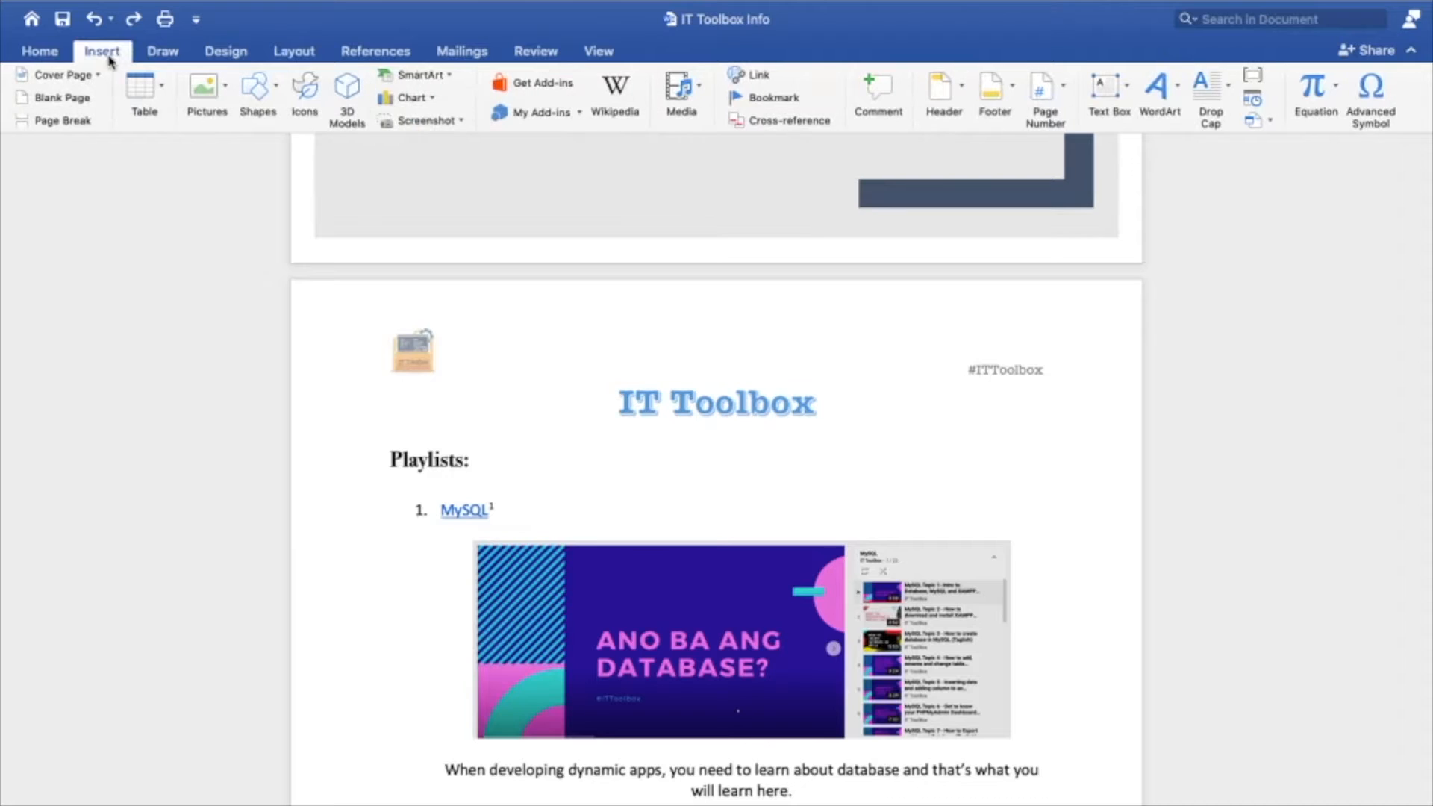
# Insert a blank page between the cover page and the IT Toolbox playlists page, and place the cursor on it
pyautogui.click(72, 107)
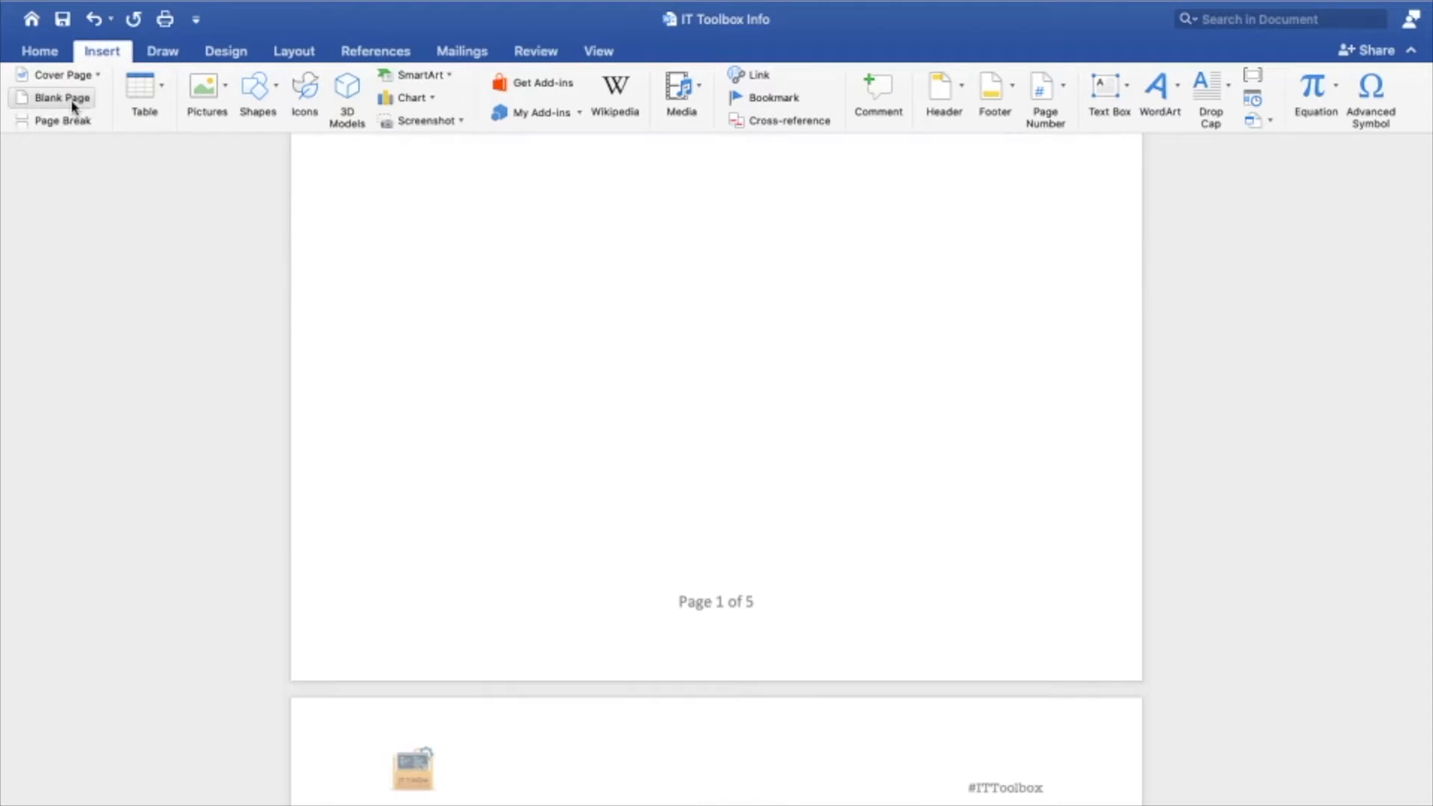
pyautogui.scroll(-5, 739, 398)
pyautogui.scroll(3, 733, 400)
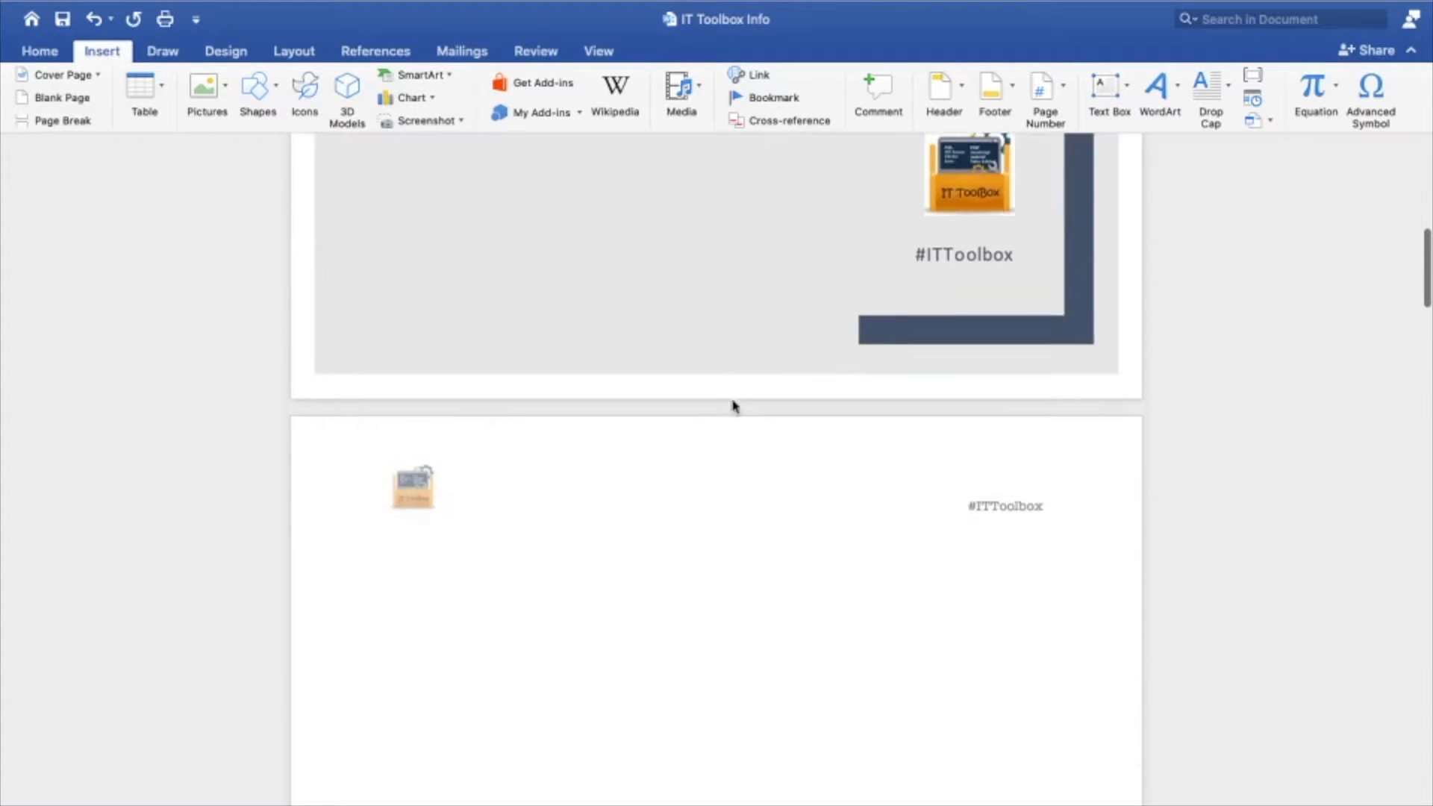
pyautogui.click(677, 456)
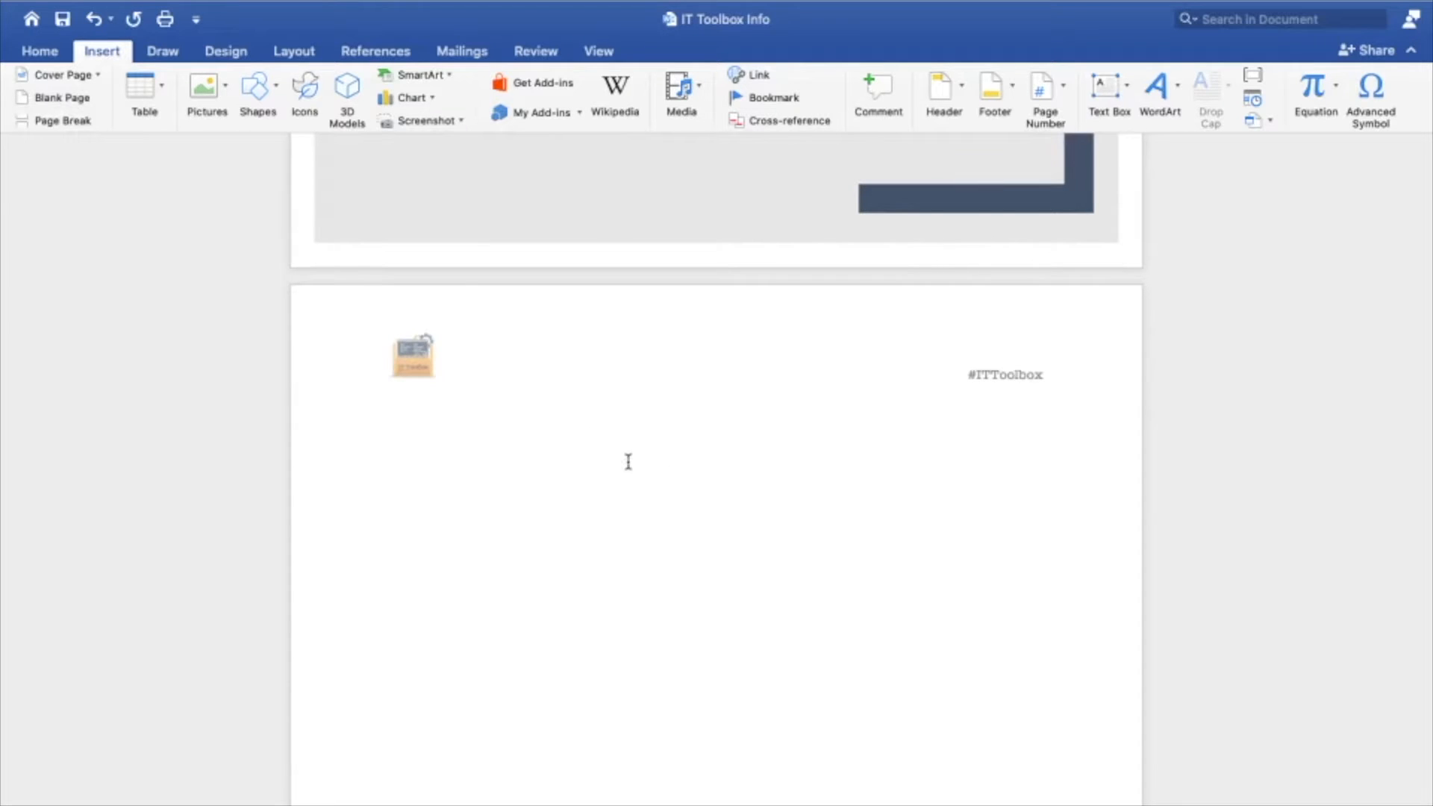
# Insert an automatic table of contents in the Classic style on the blank page and dismiss the heading-style notice
pyautogui.click(377, 56)
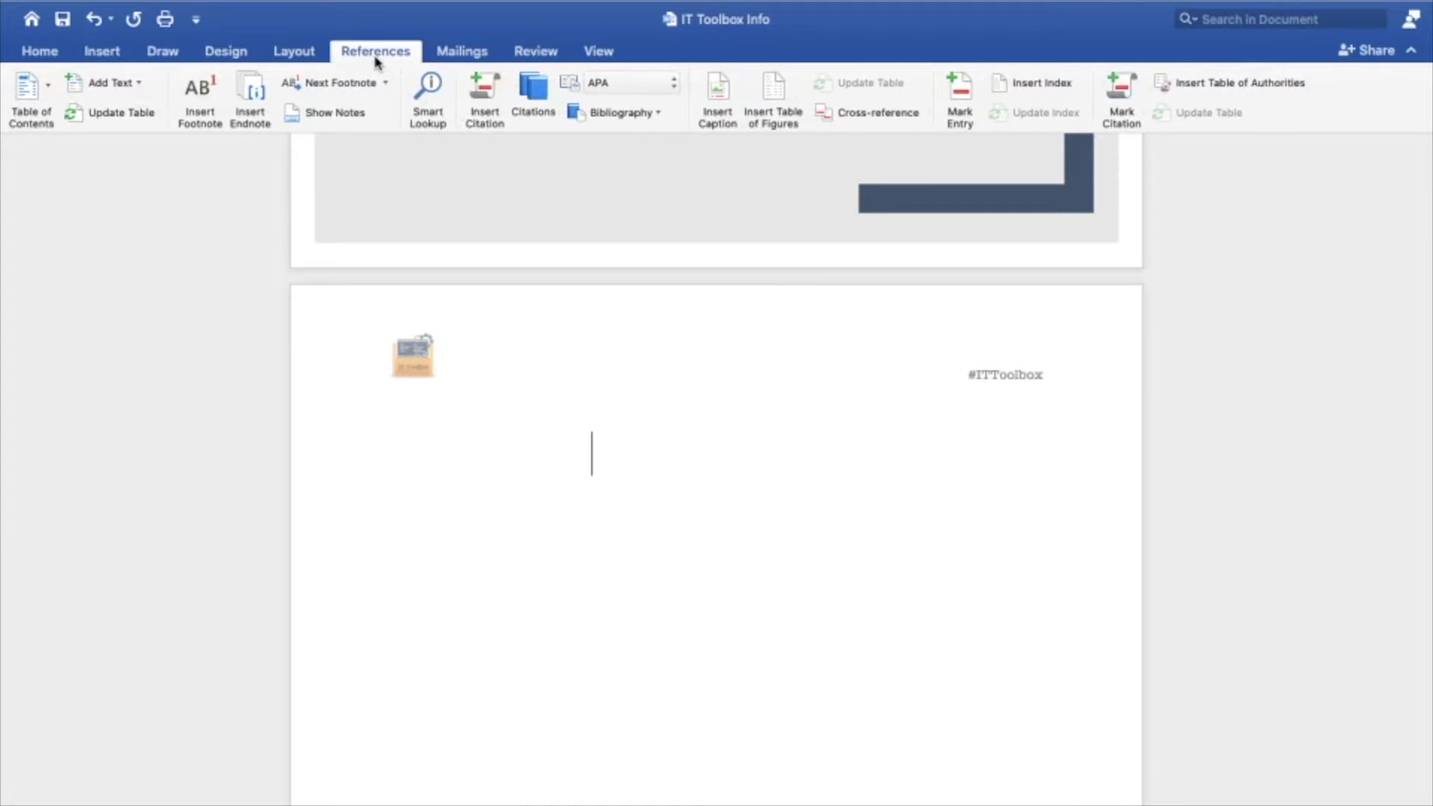
pyautogui.click(49, 97)
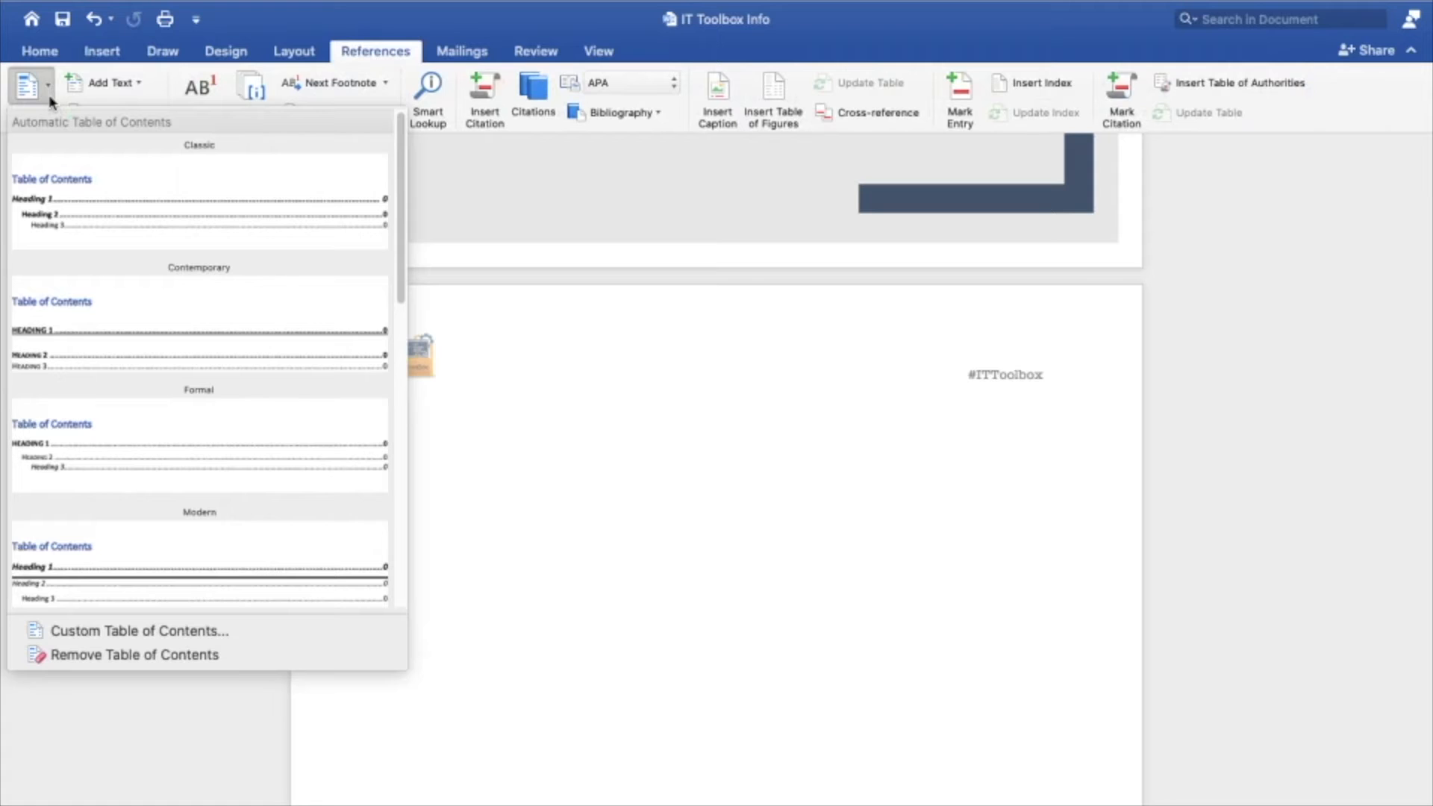
pyautogui.scroll(-10, 185, 390)
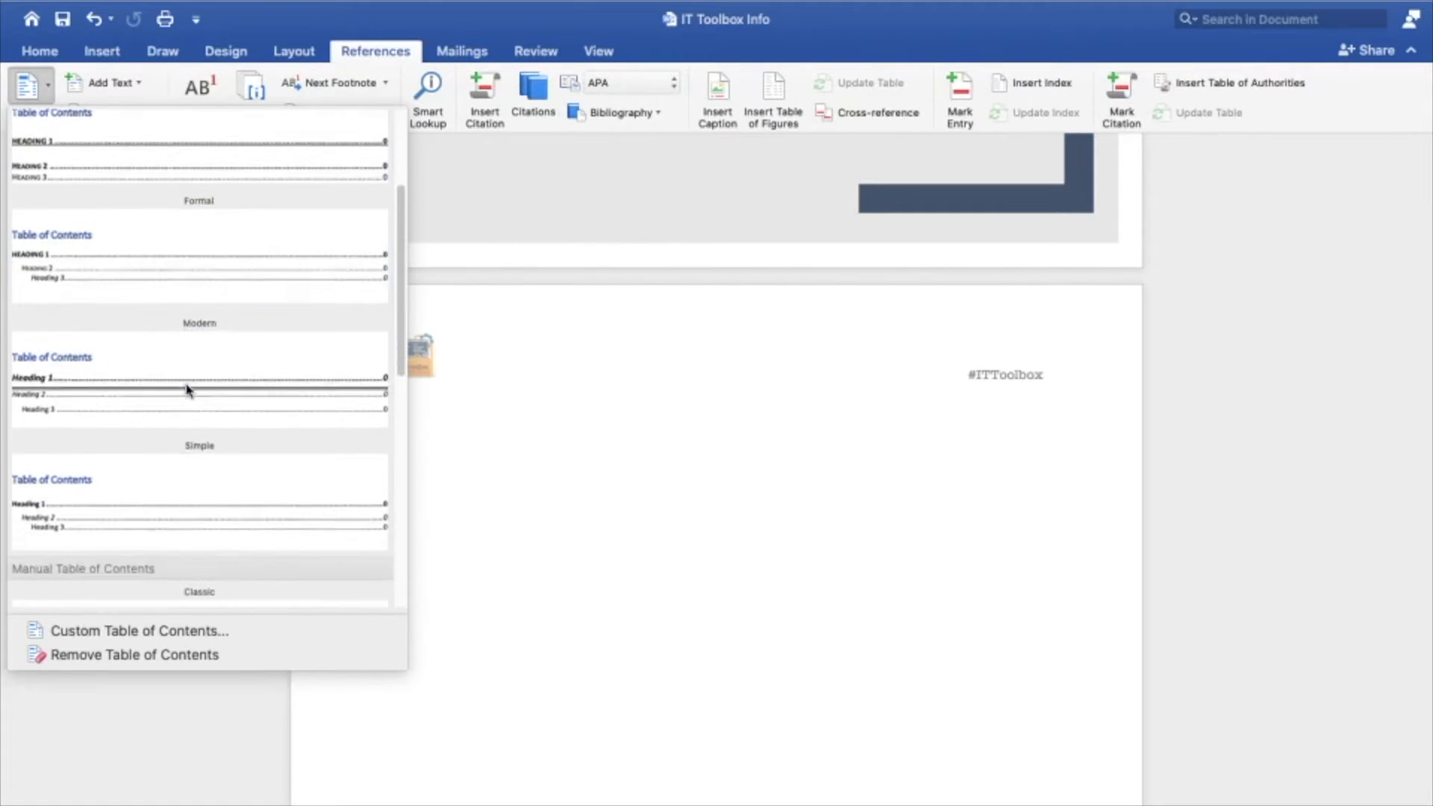
pyautogui.scroll(-5, 186, 389)
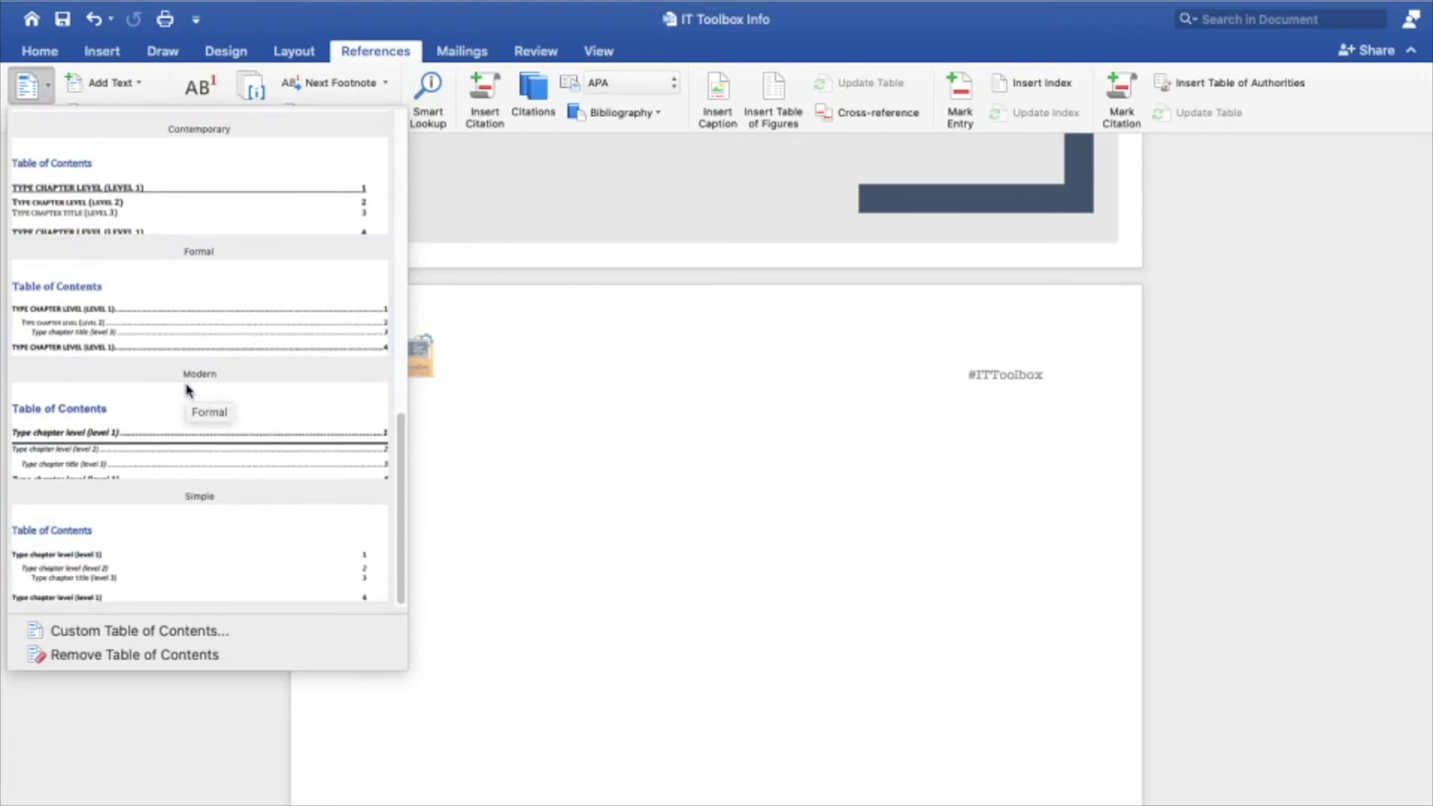
pyautogui.scroll(8, 186, 389)
pyautogui.scroll(10, 185, 389)
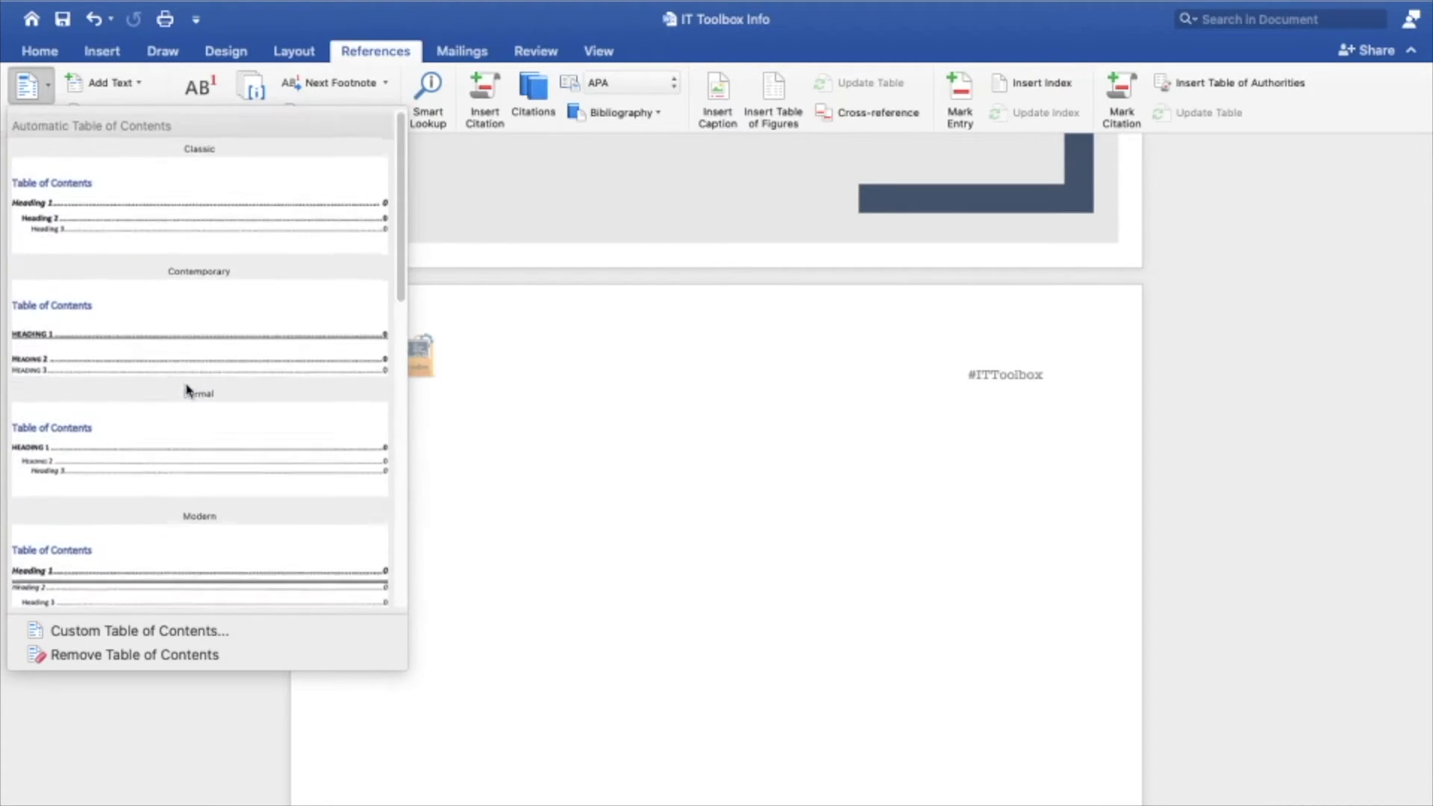
pyautogui.click(154, 205)
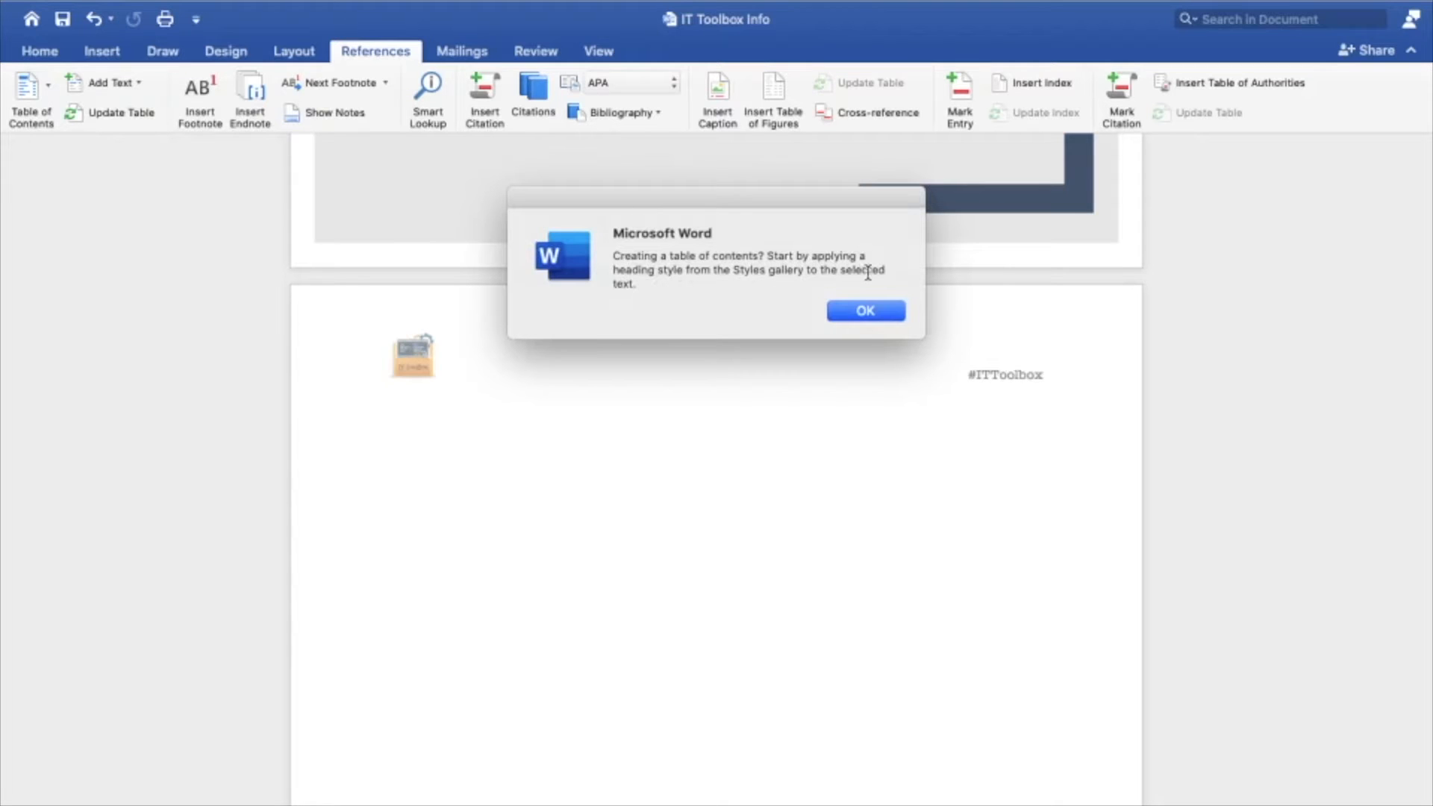
pyautogui.click(866, 310)
pyautogui.scroll(3, 725, 391)
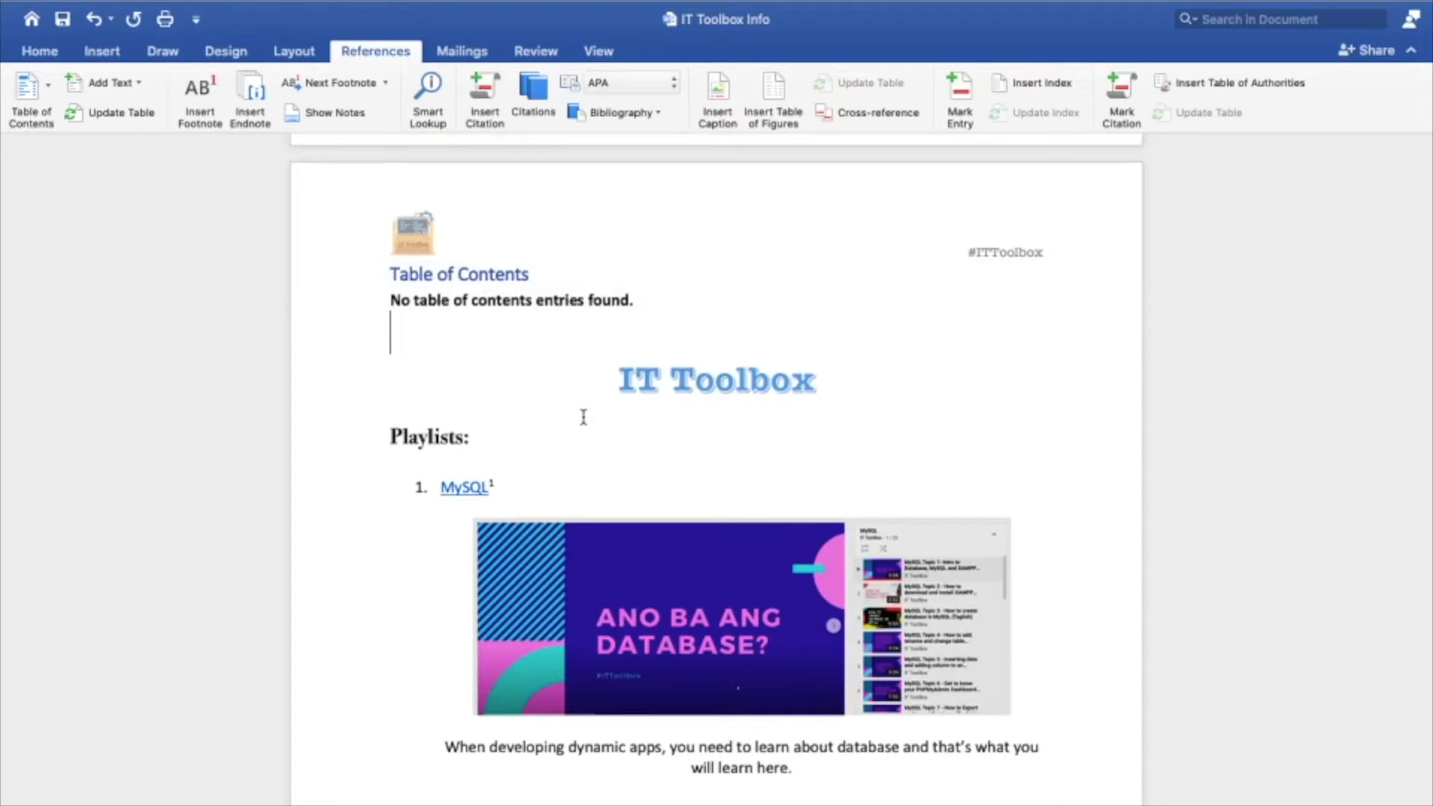
# Apply the Heading 1 style to the MySQL item under Playlists and turn its numbering back on
pyautogui.scroll(-2, 583, 417)
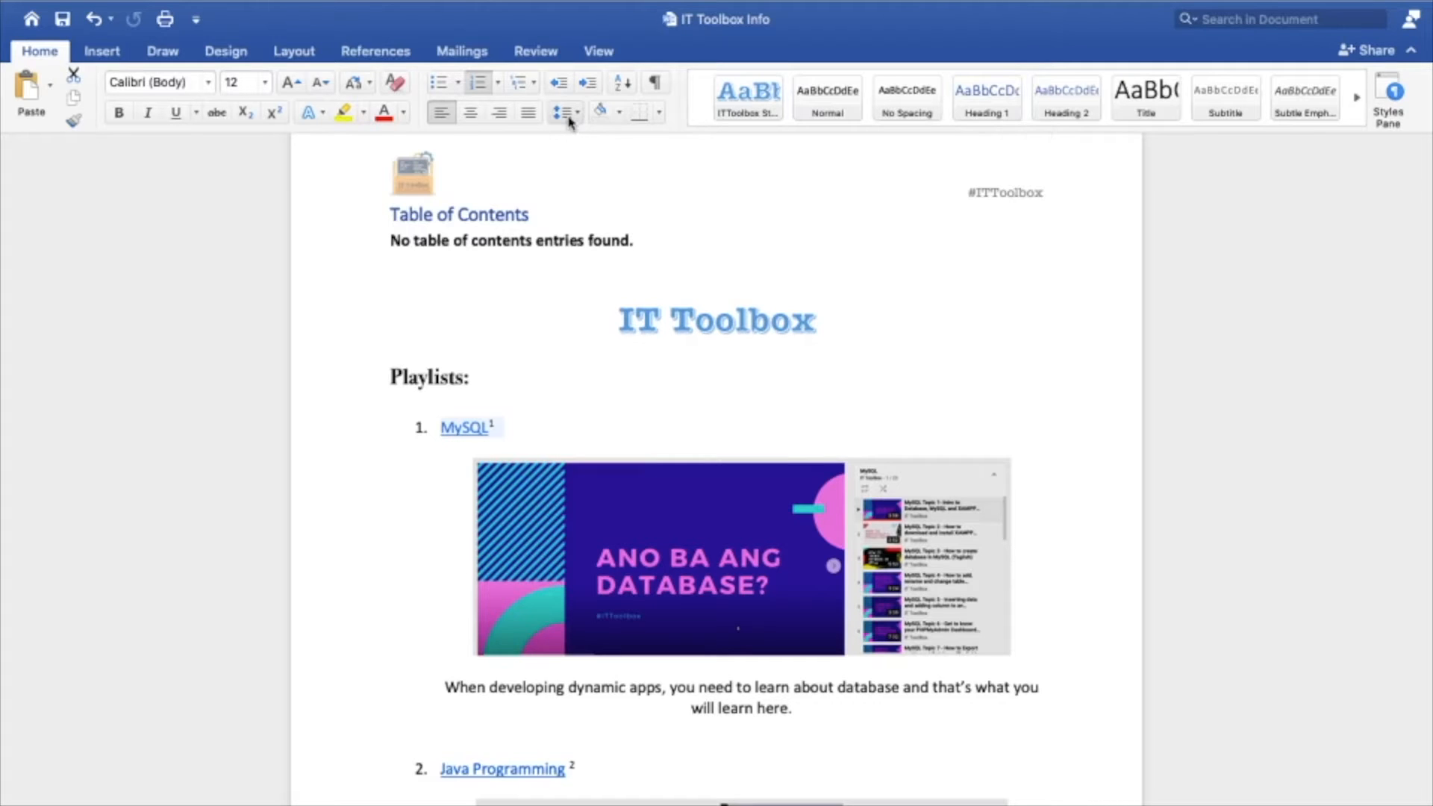
pyautogui.click(982, 112)
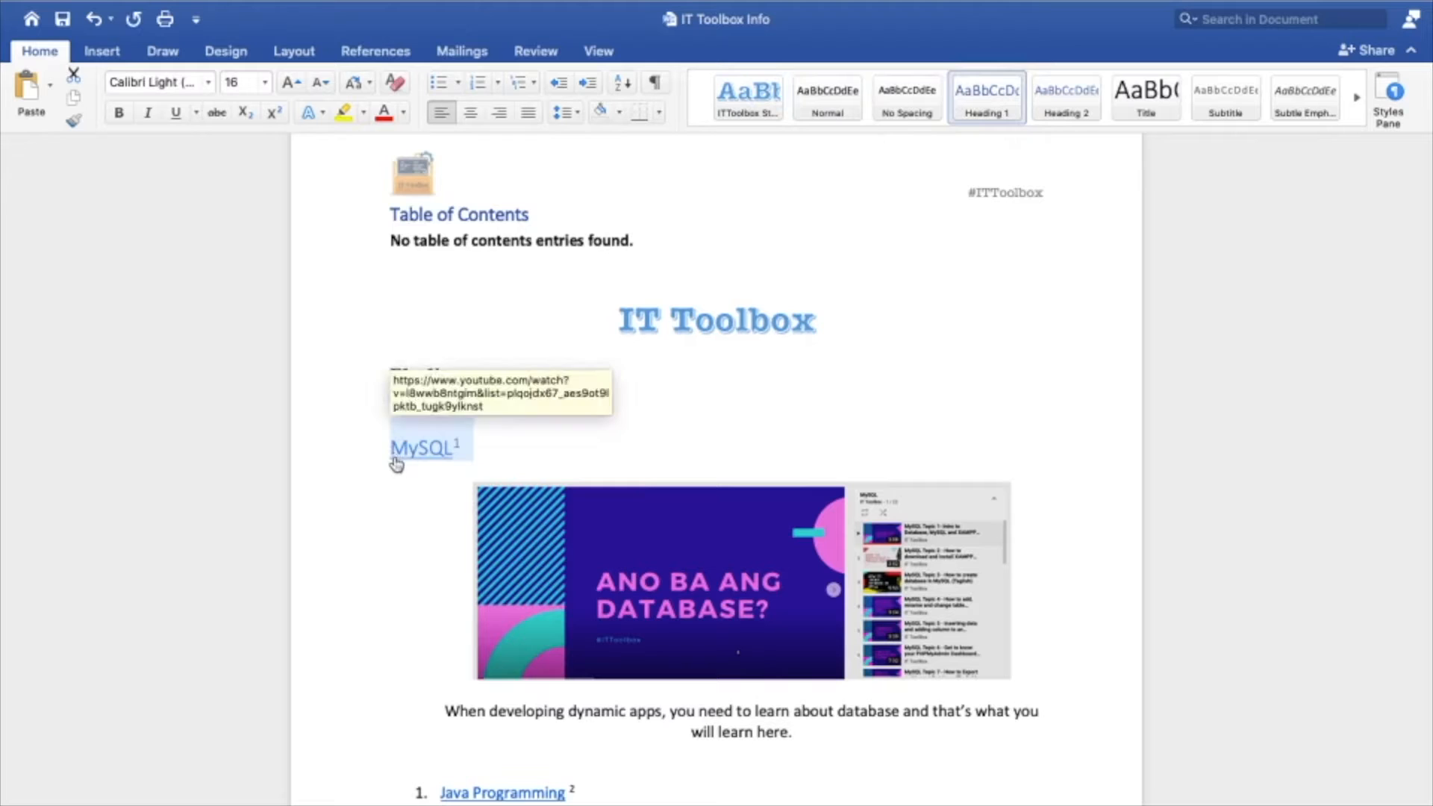
pyautogui.click(478, 83)
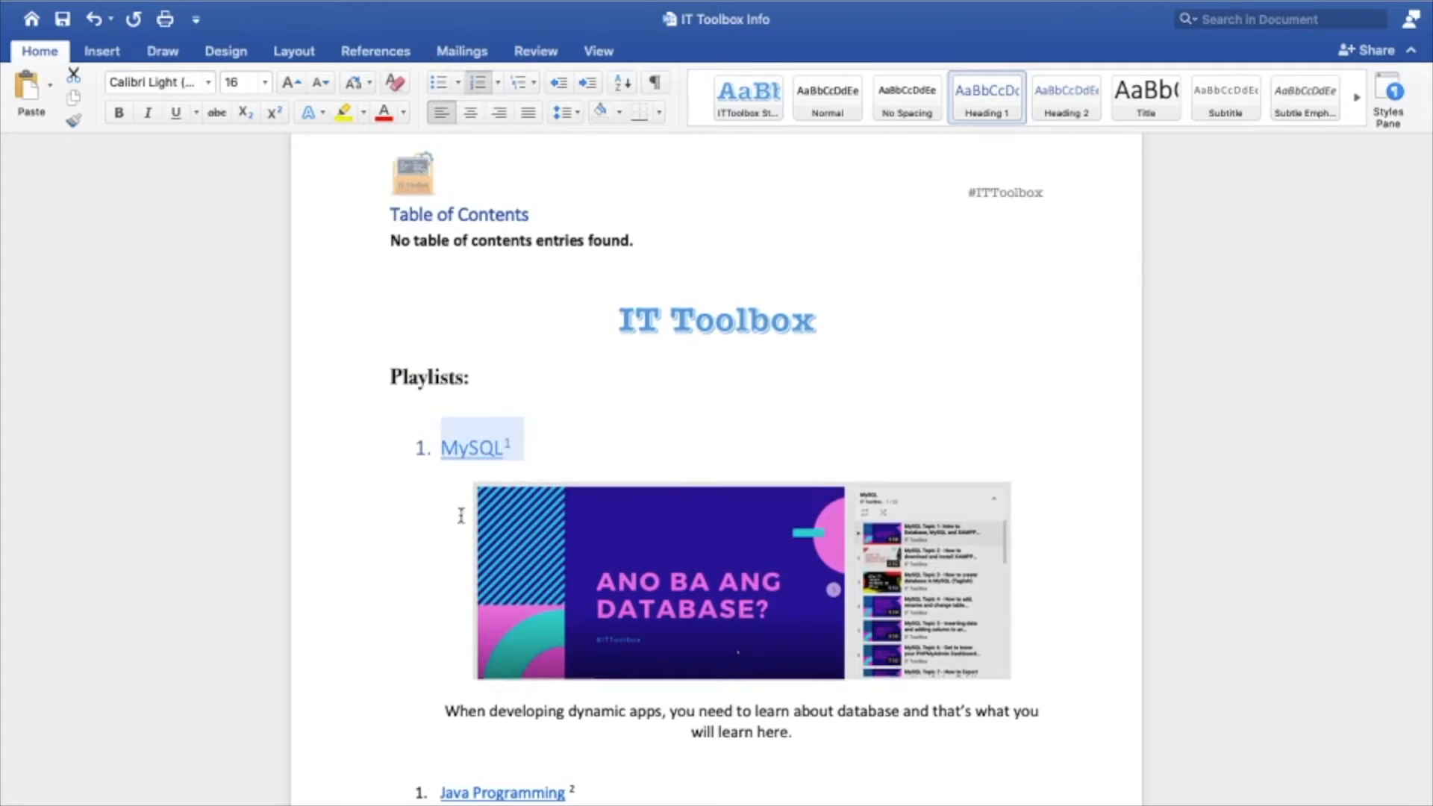
# Format the Java Programming item as Heading 1 and reapply its list numbering
pyautogui.moveTo(585, 797); pyautogui.dragTo(453, 796)
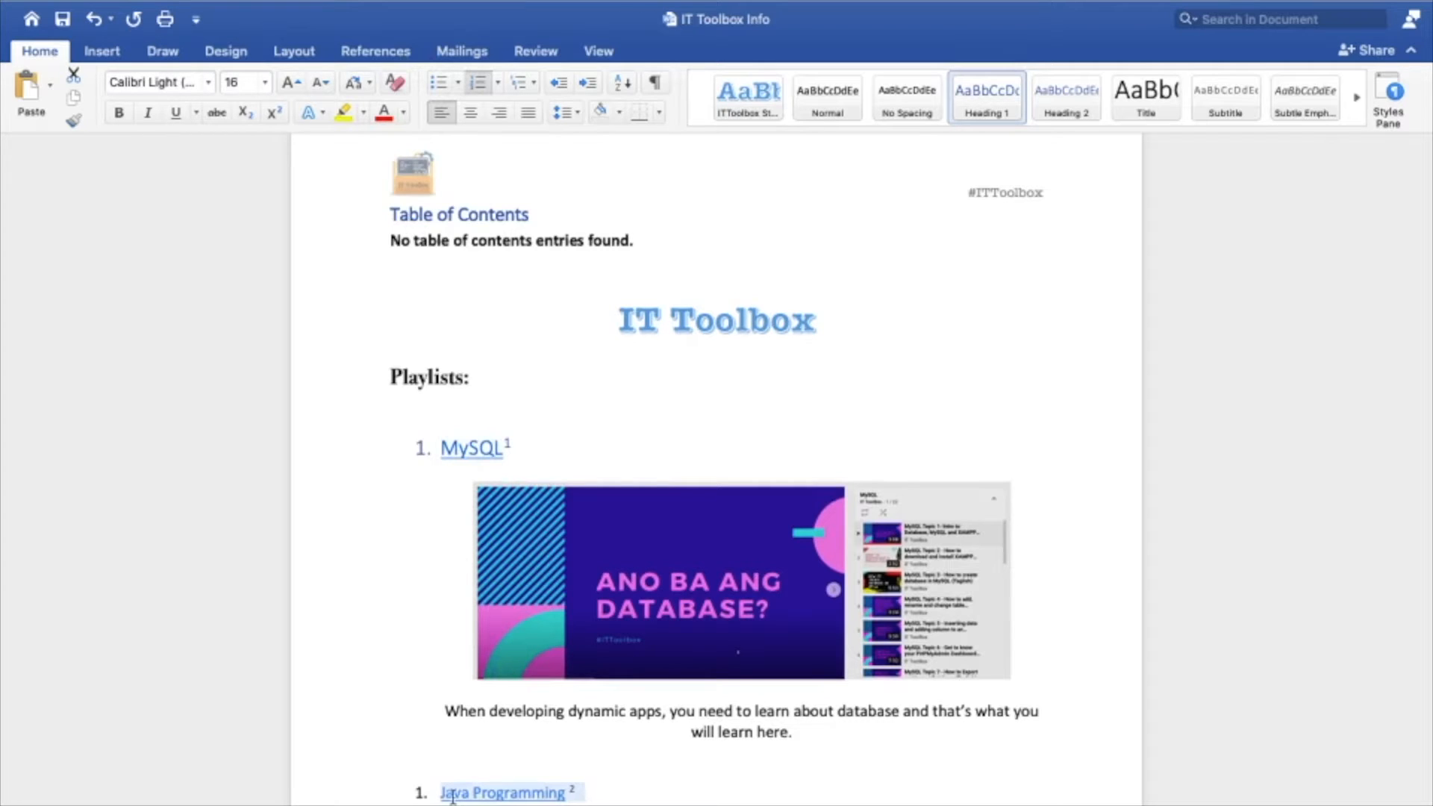
pyautogui.moveTo(453, 797); pyautogui.dragTo(438, 797)
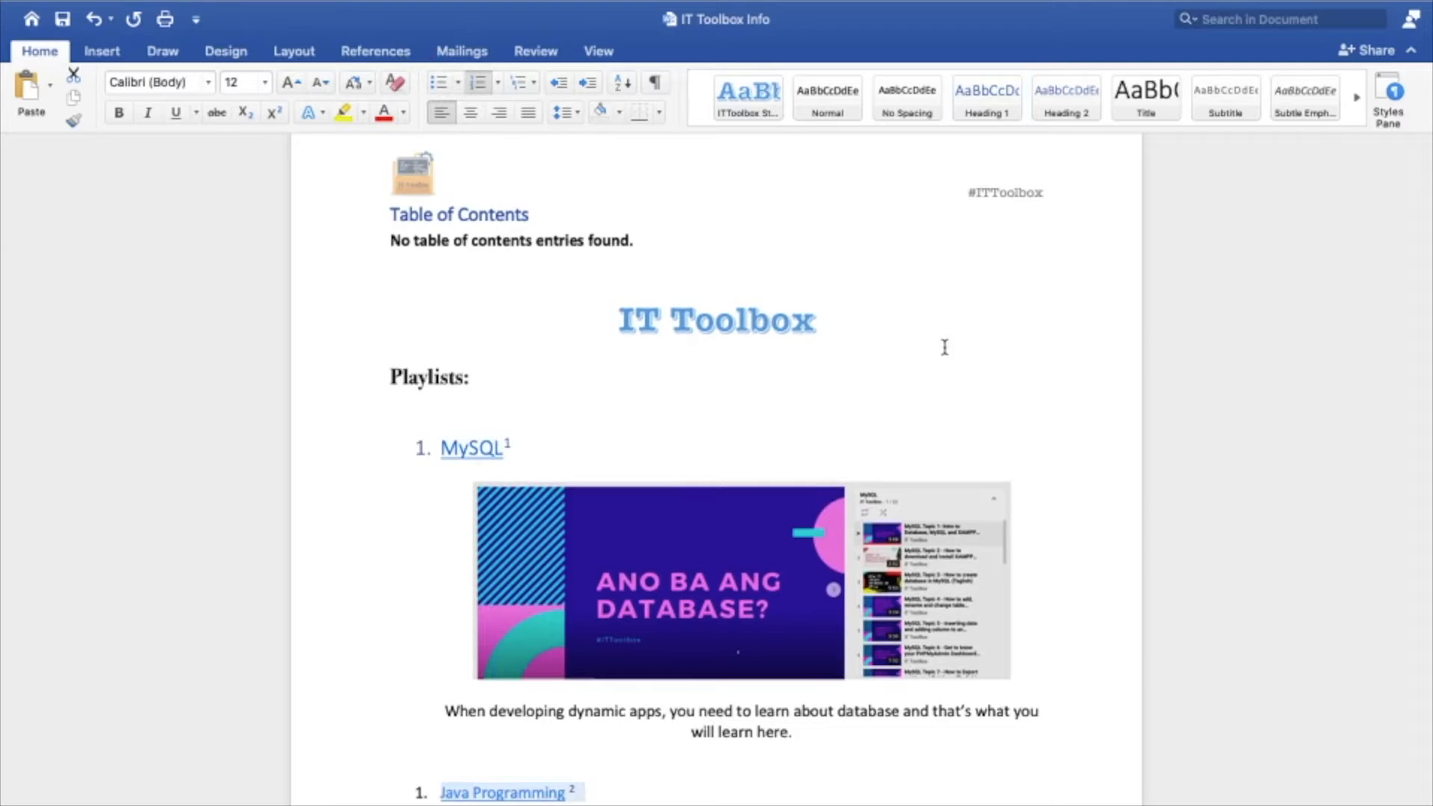
pyautogui.click(989, 104)
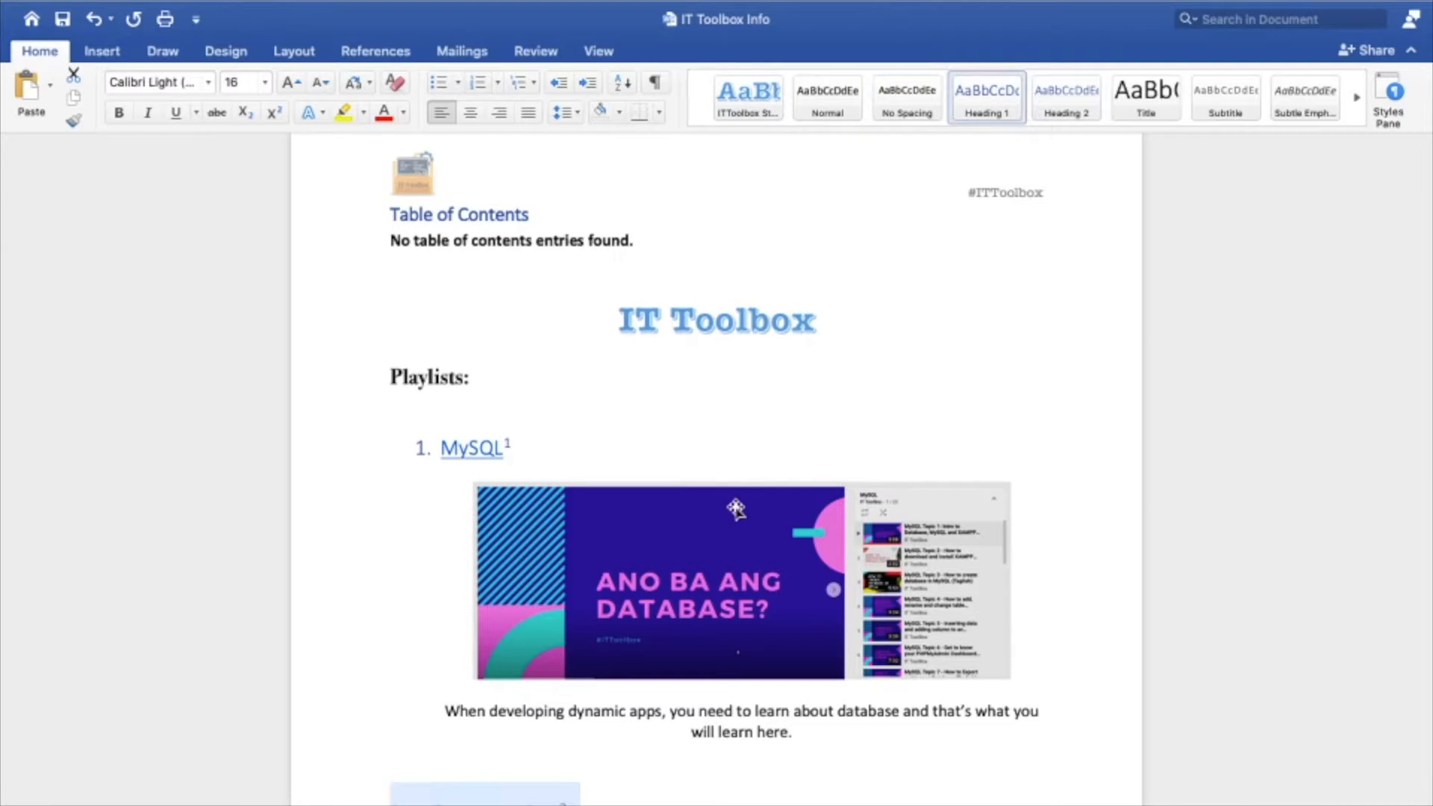
pyautogui.scroll(-3, 735, 505)
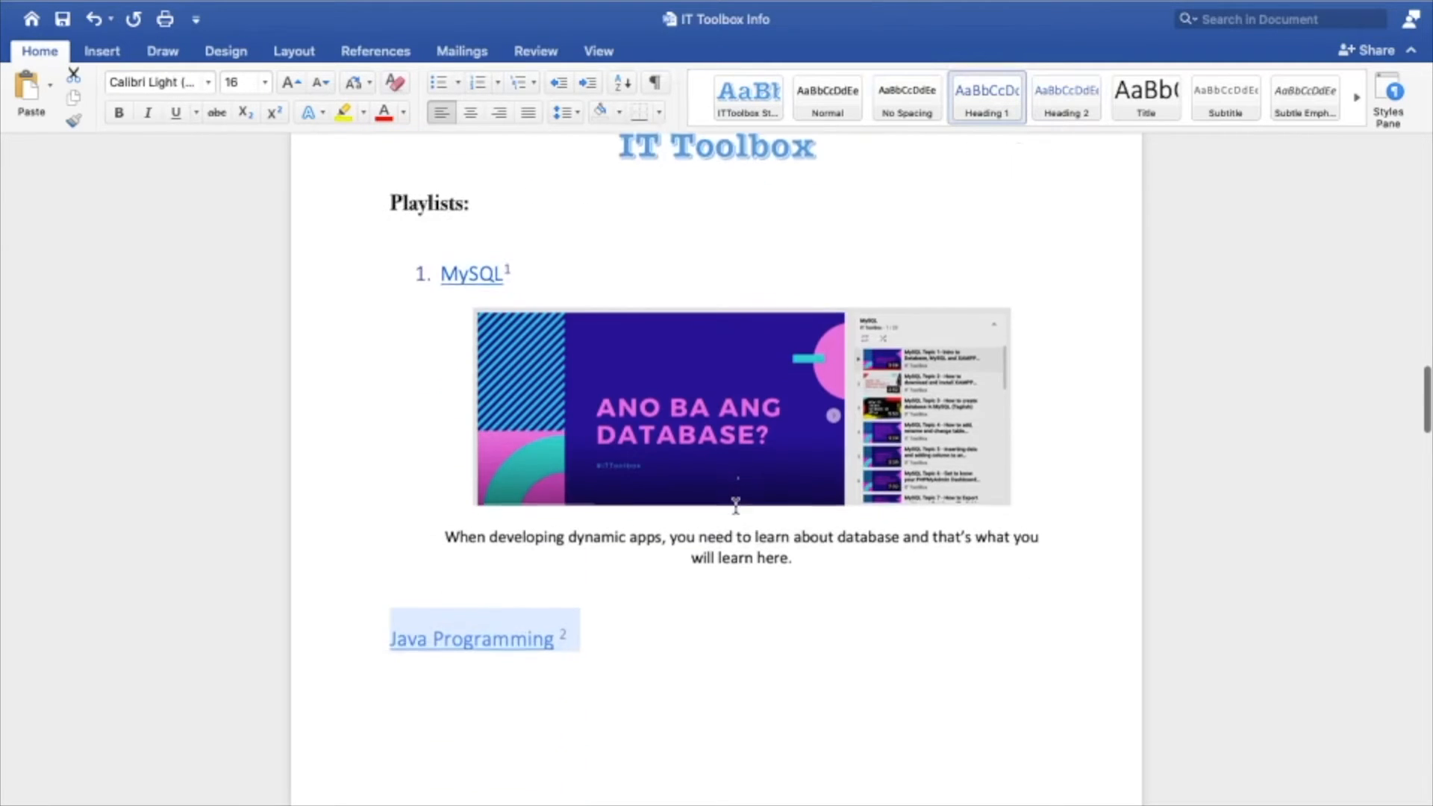
pyautogui.click(475, 88)
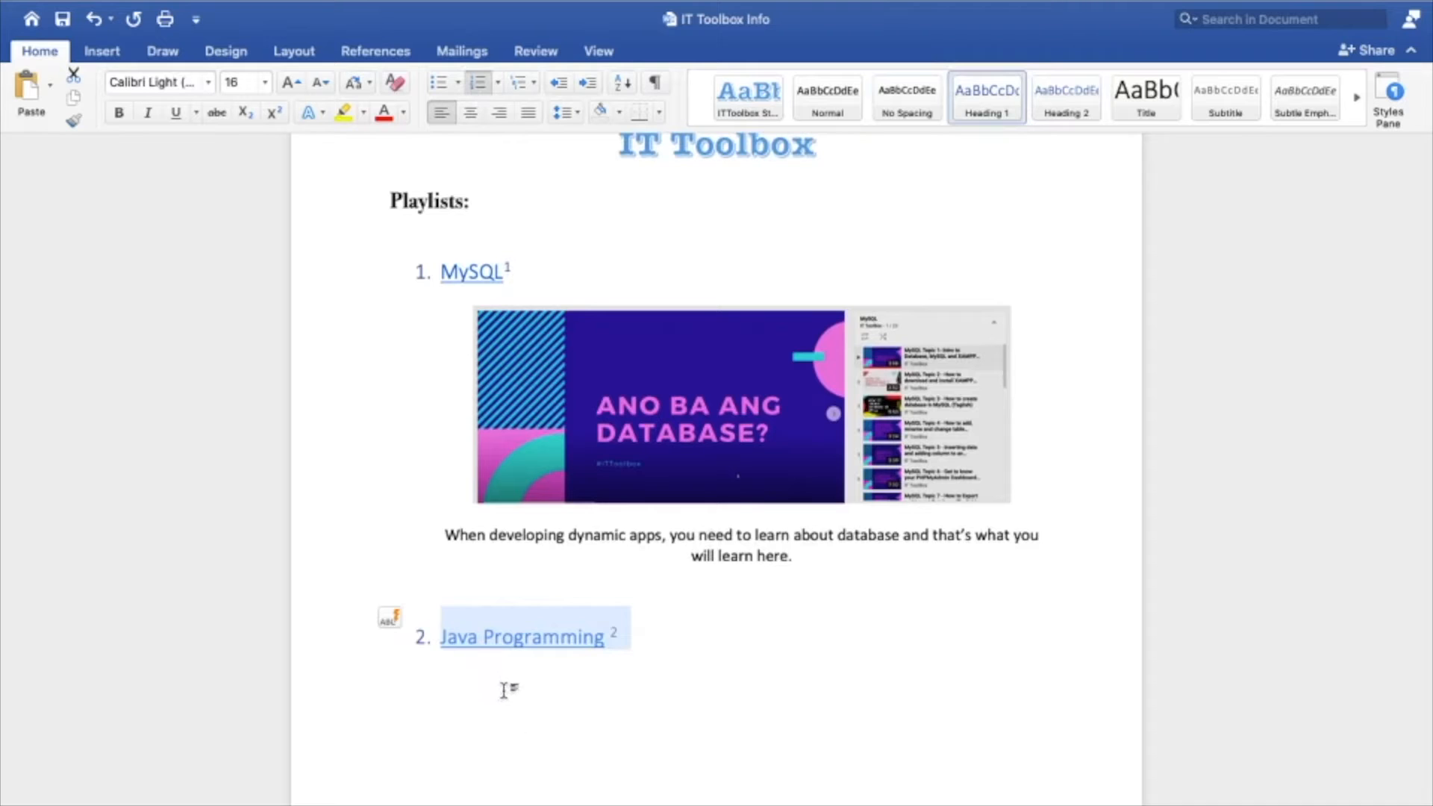
# Apply the Heading 1 style to the HTML & CSS item and make it a numbered list item again
pyautogui.scroll(-3, 504, 693)
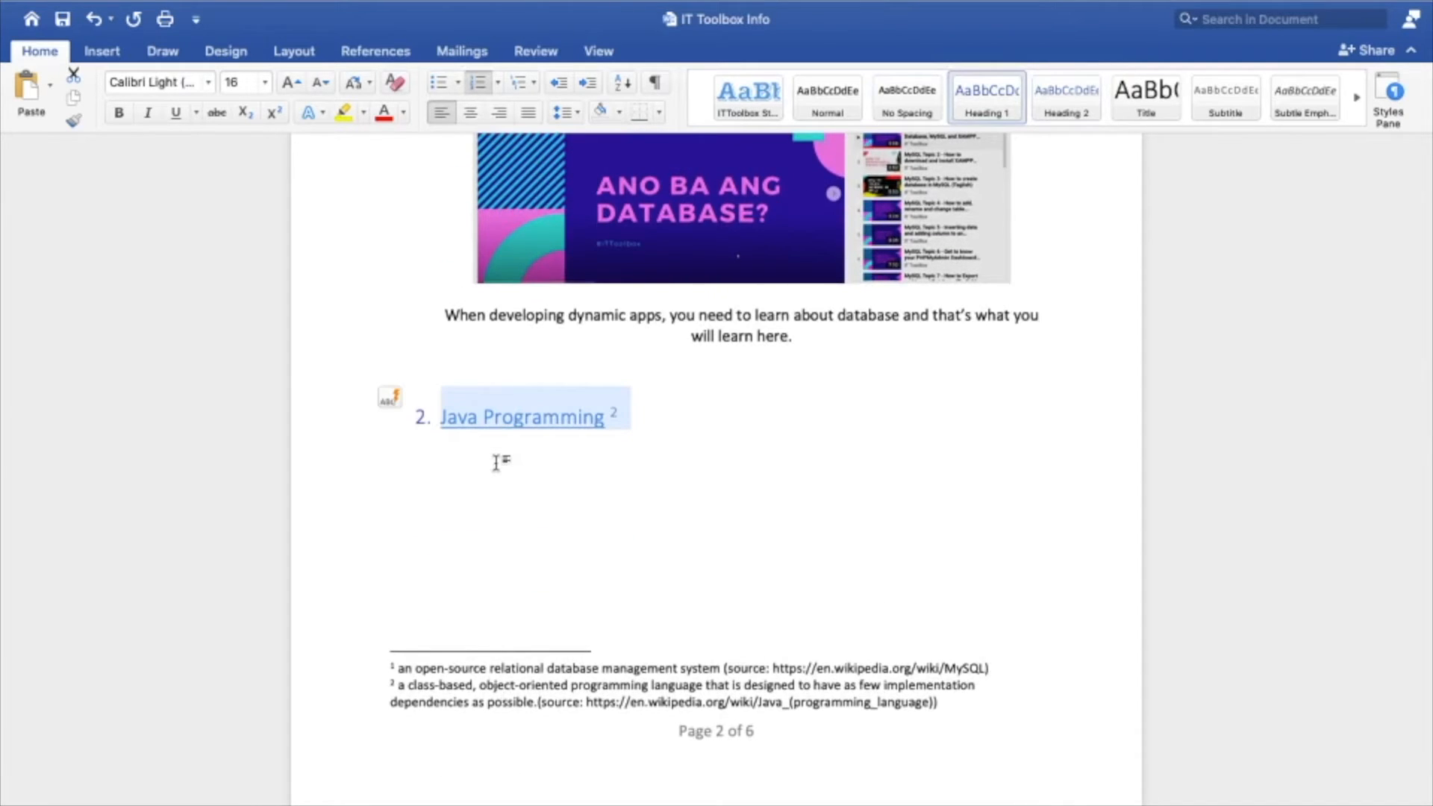
pyautogui.scroll(-2, 496, 463)
pyautogui.scroll(-10, 496, 463)
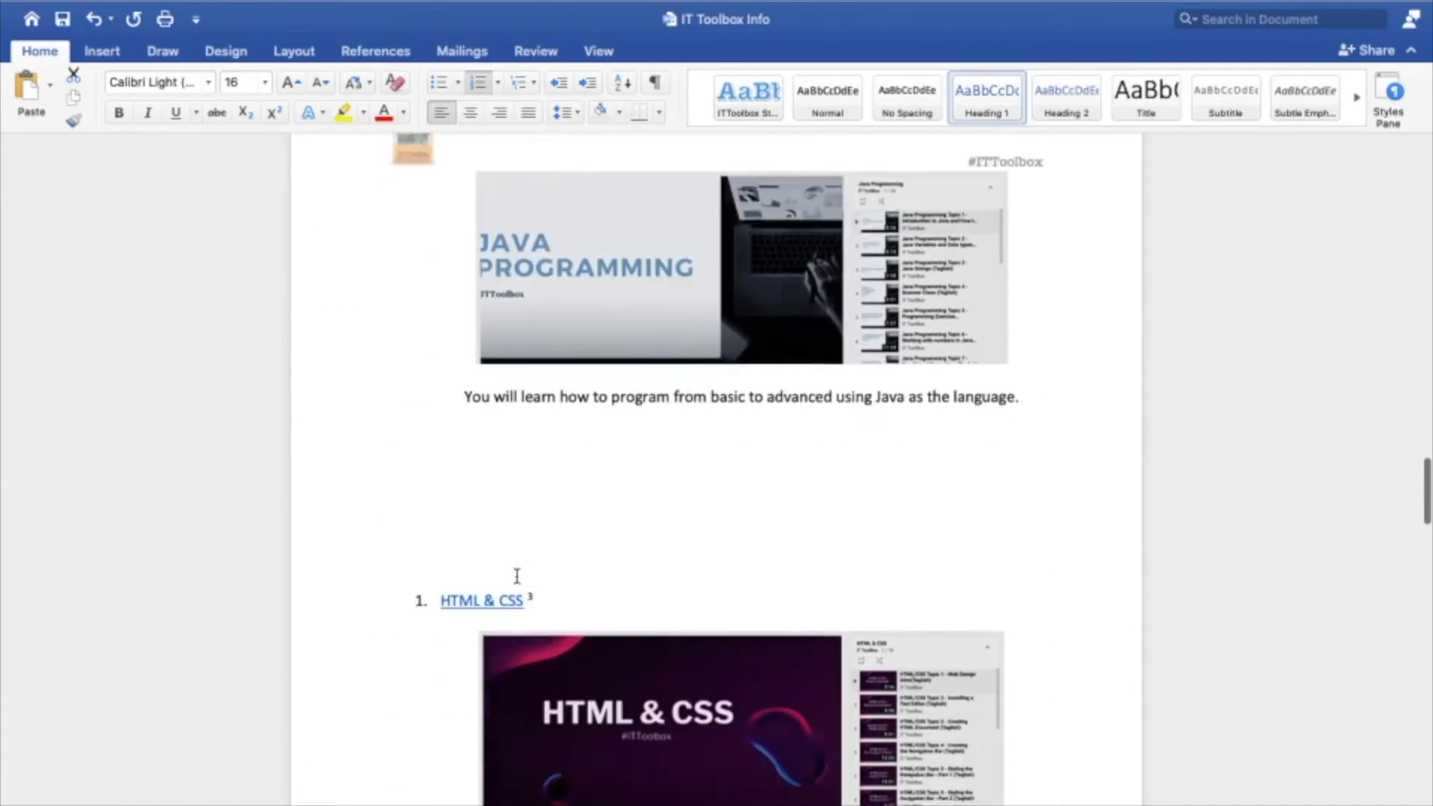
pyautogui.moveTo(540, 550); pyautogui.dragTo(441, 550)
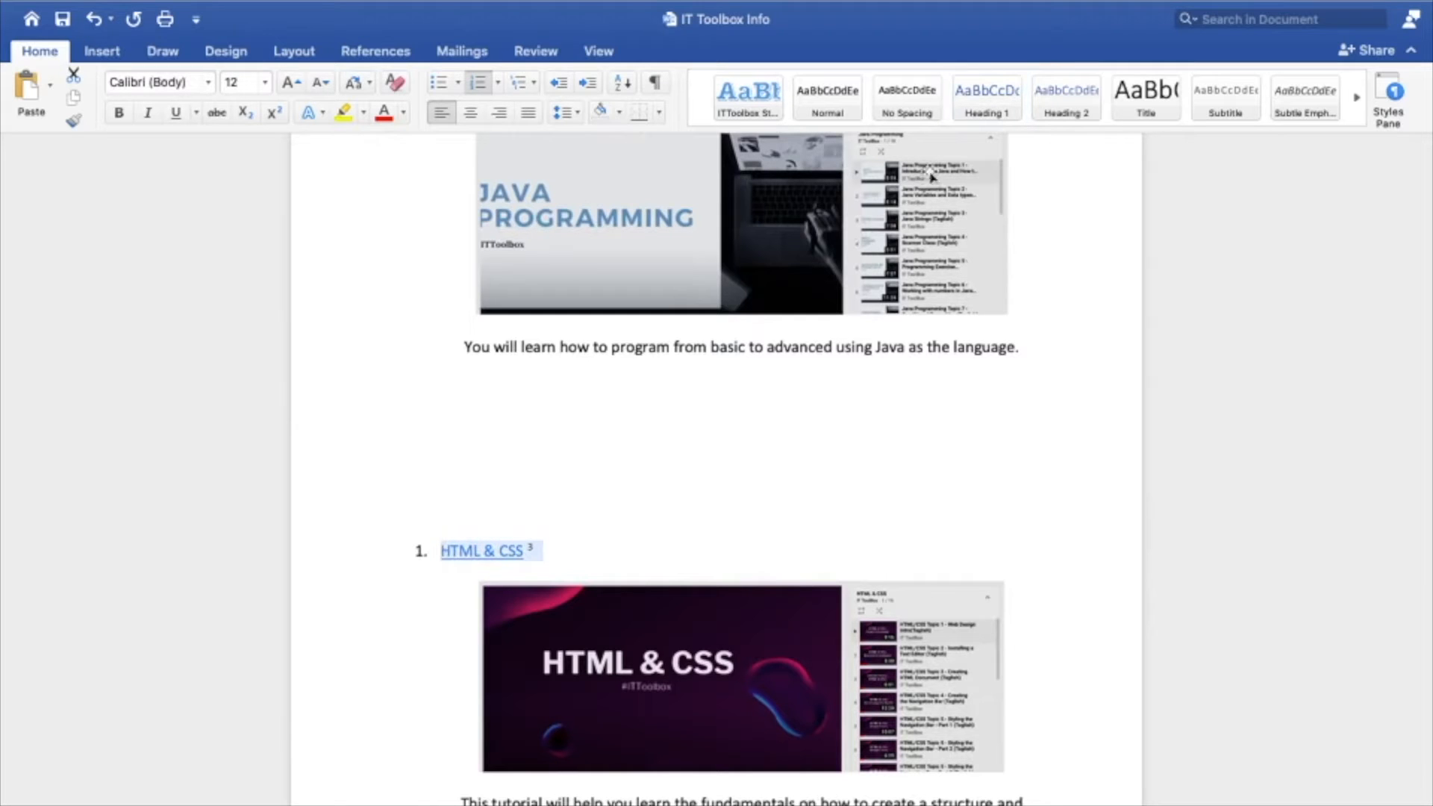
pyautogui.click(985, 109)
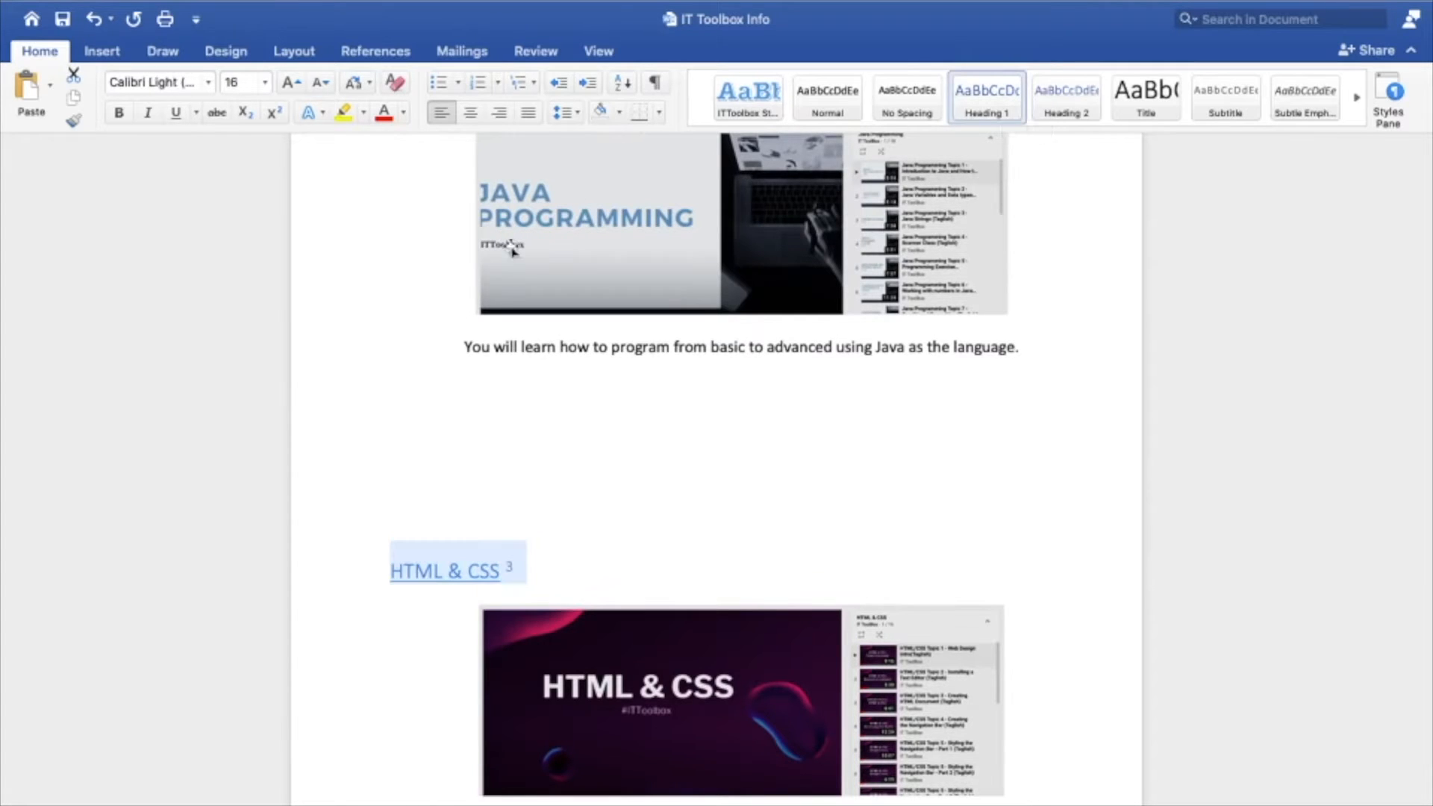
pyautogui.click(471, 82)
# Apply Heading 1 to the Bootstrap item and restore its list numbering
pyautogui.scroll(-5, 611, 571)
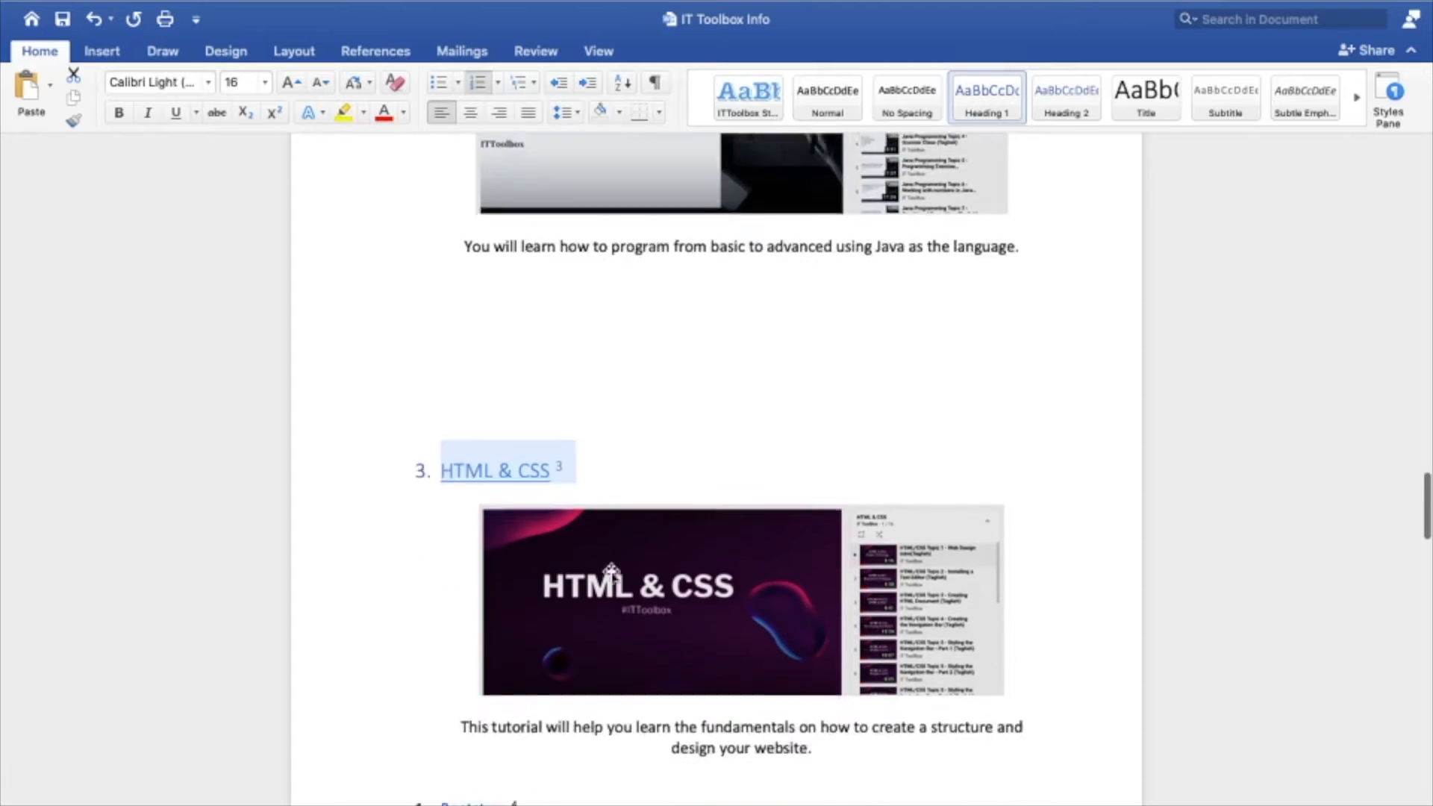
pyautogui.moveTo(535, 536); pyautogui.dragTo(414, 539)
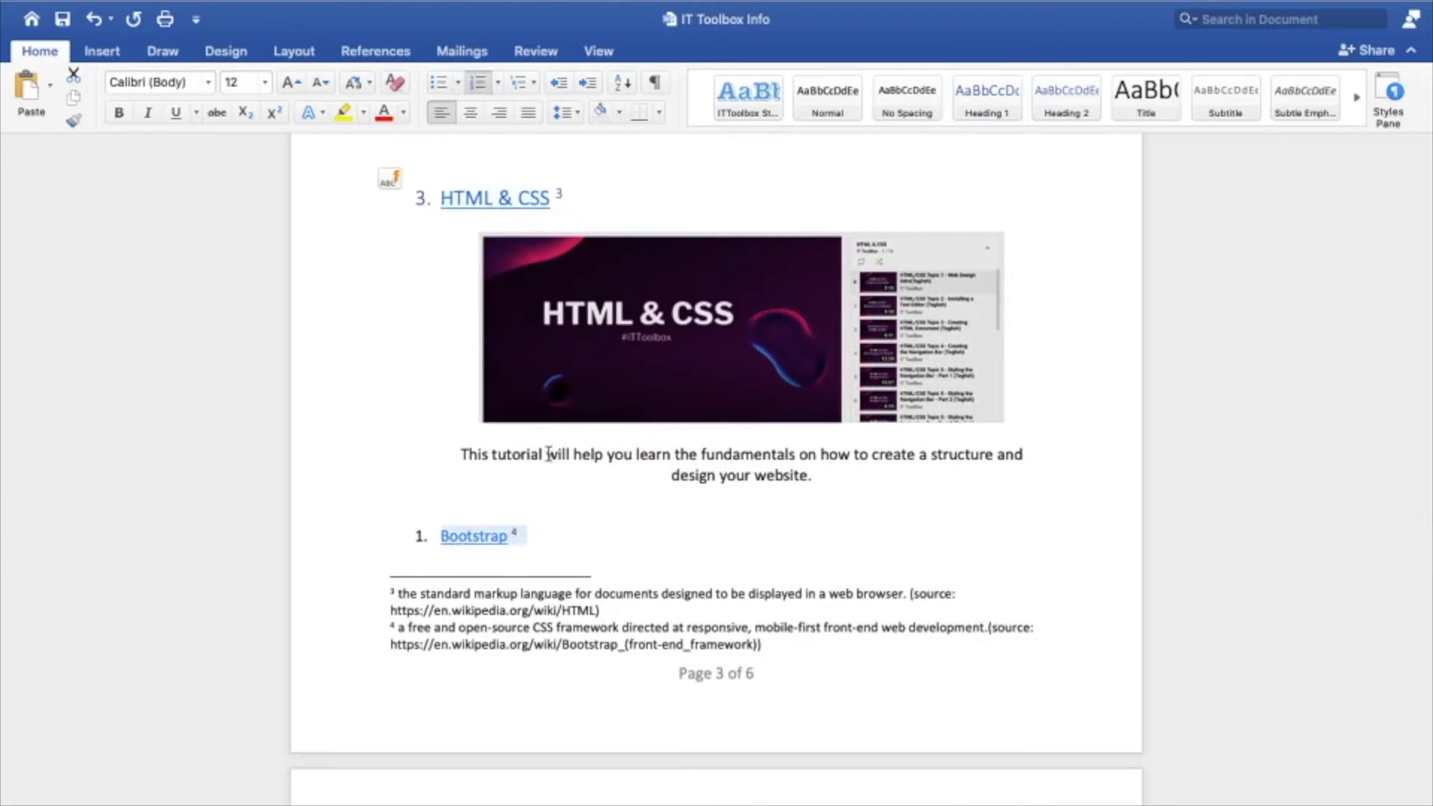
pyautogui.click(989, 102)
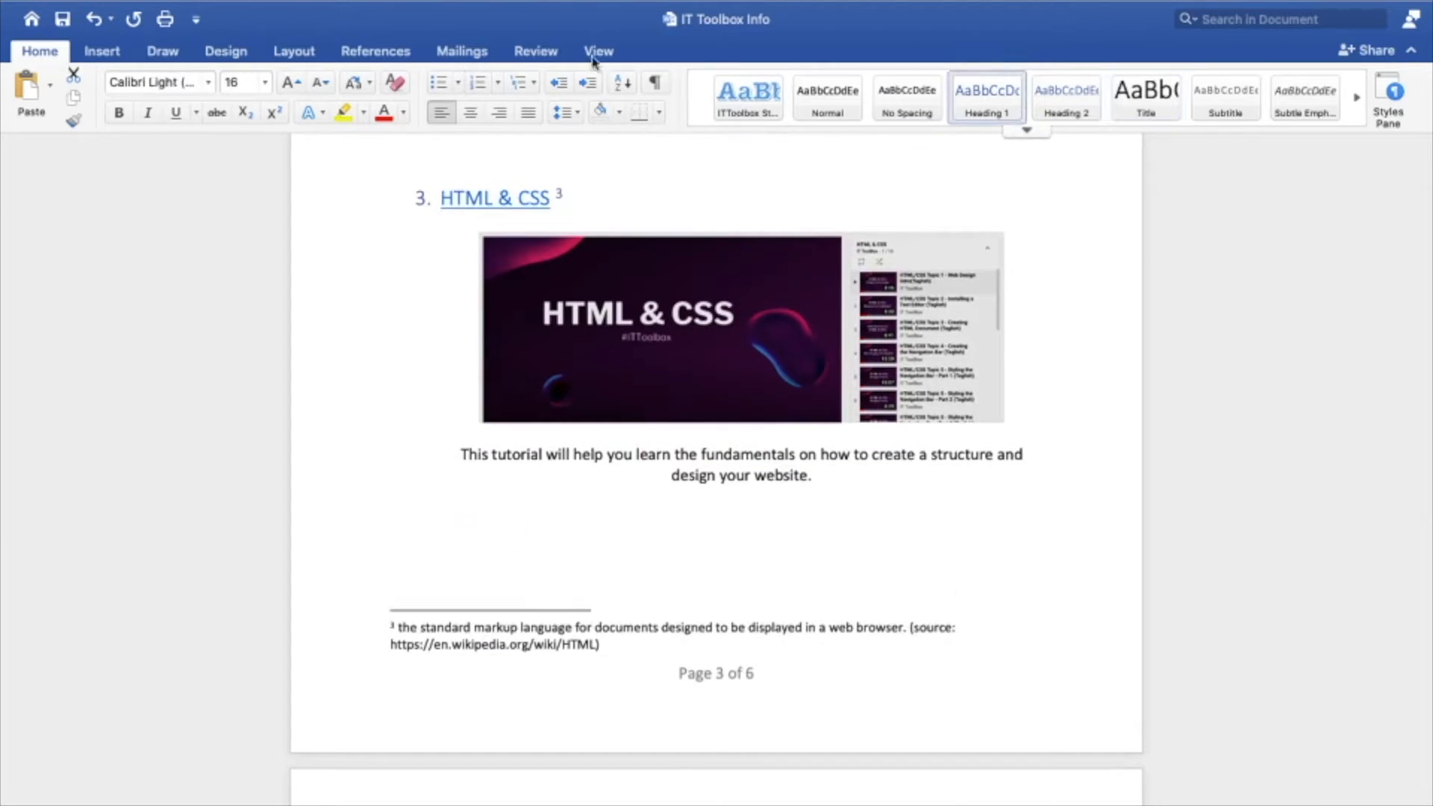
pyautogui.click(481, 89)
# Format the Android Development item under Upcoming Playlists as a numbered Heading 1 and restart its numbering at 1
pyautogui.scroll(-10, 627, 541)
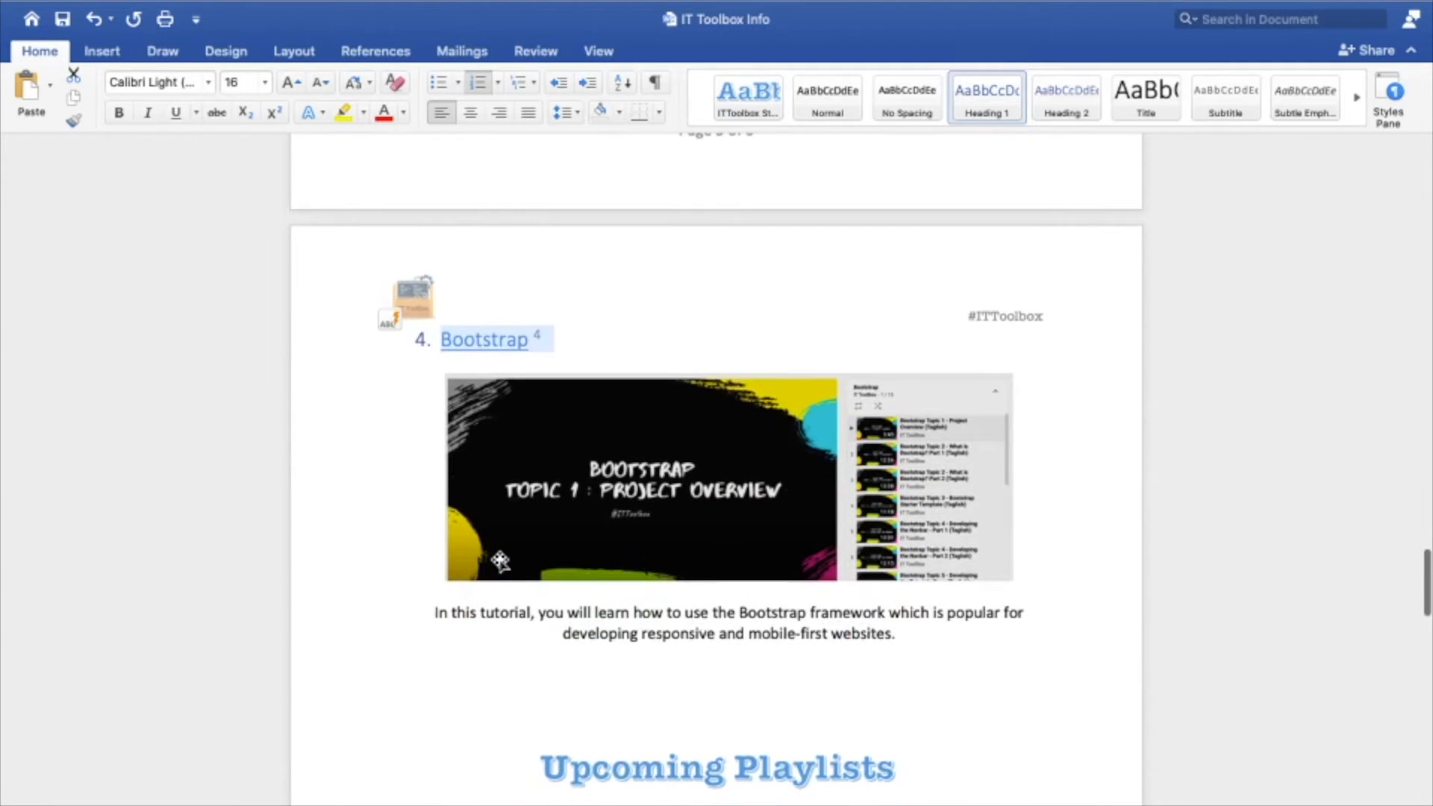
pyautogui.scroll(-5, 497, 534)
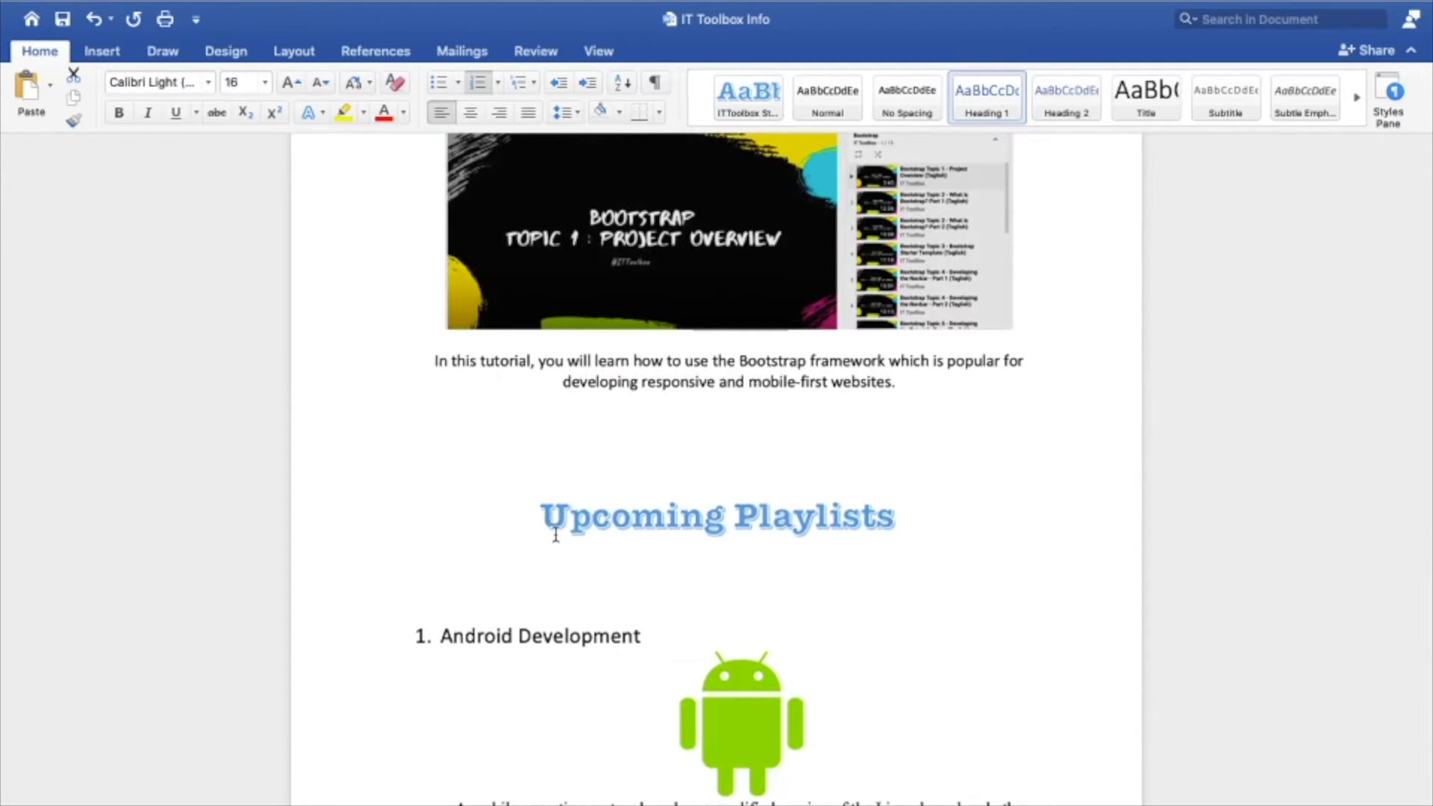
pyautogui.scroll(-3, 556, 531)
pyautogui.moveTo(655, 514); pyautogui.dragTo(432, 517)
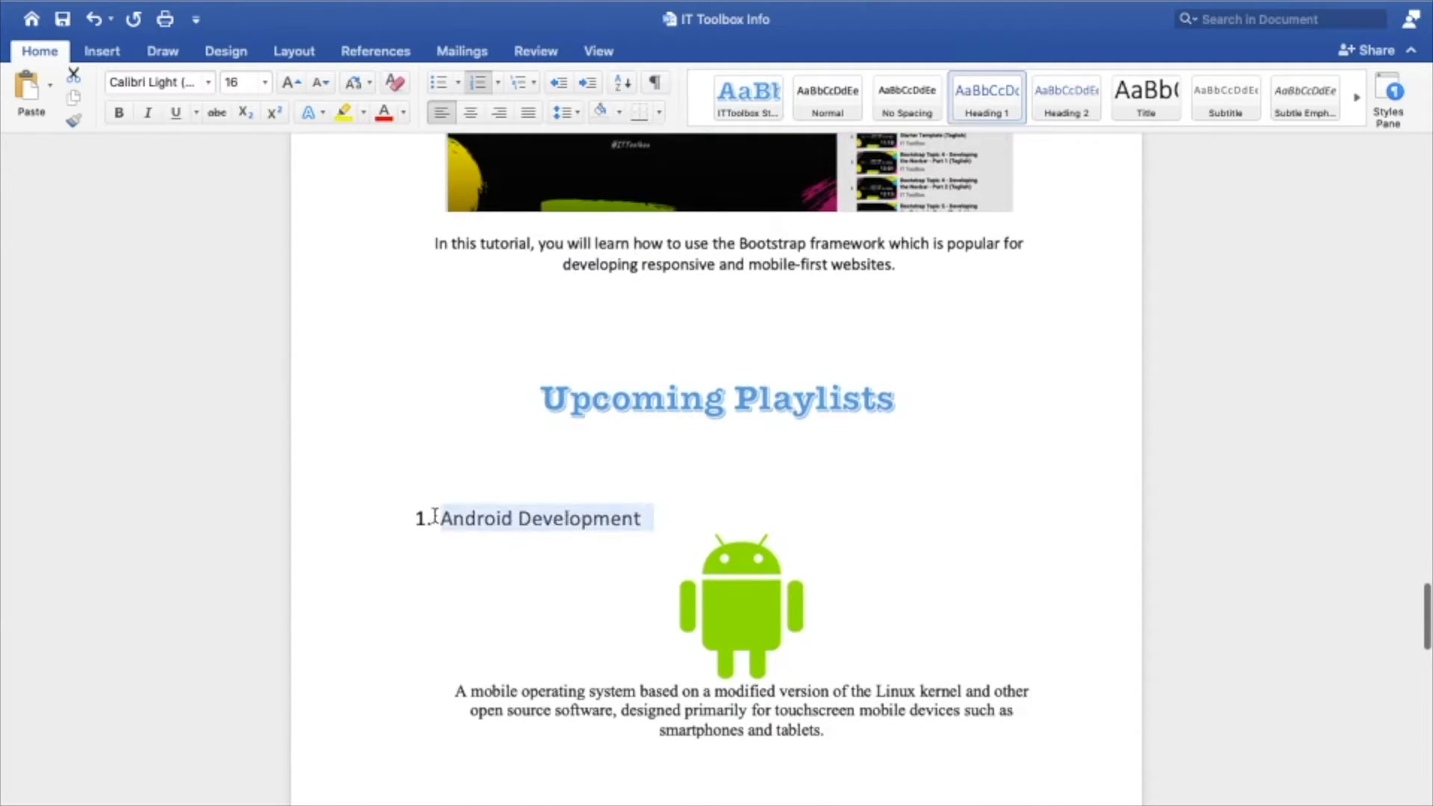
pyautogui.click(987, 99)
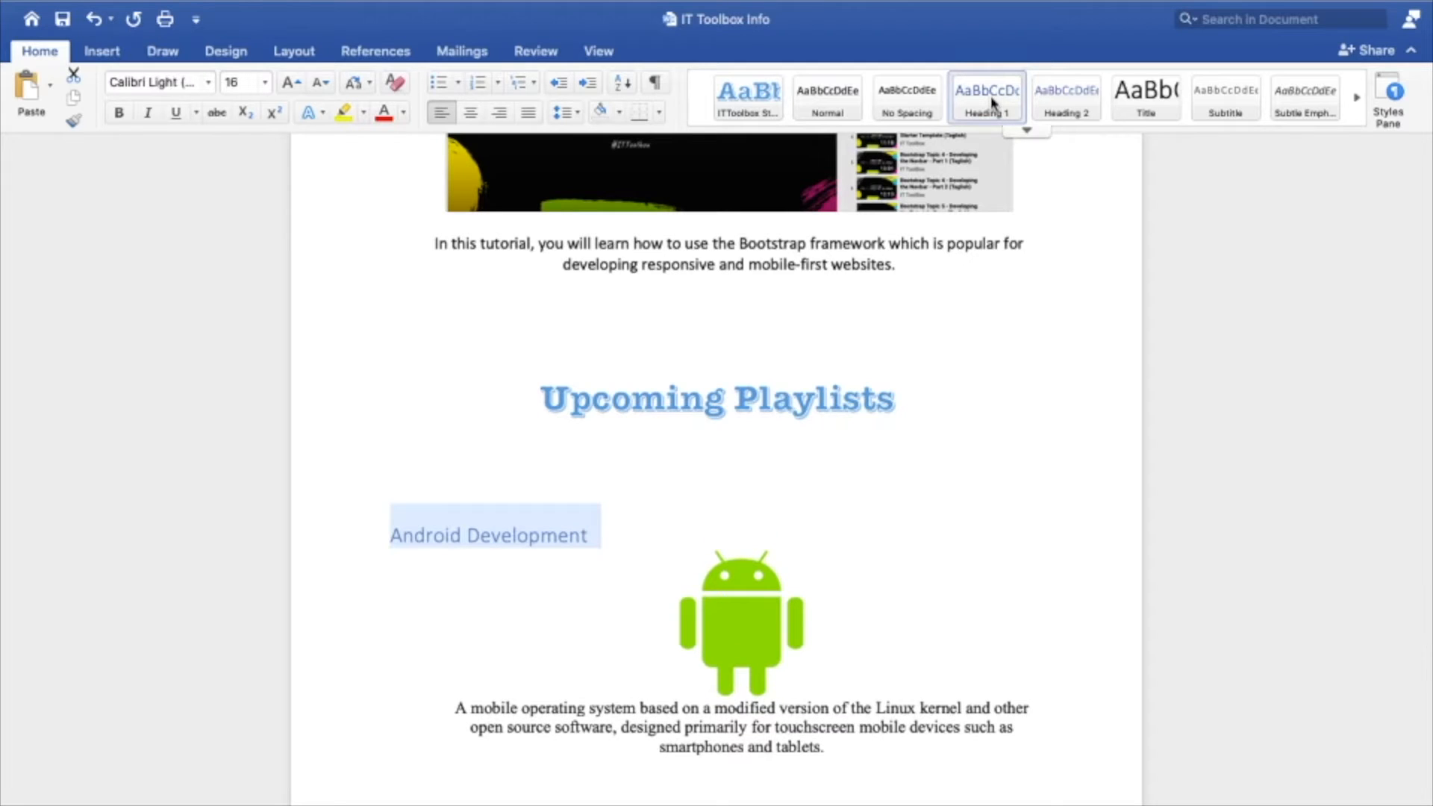
pyautogui.click(473, 86)
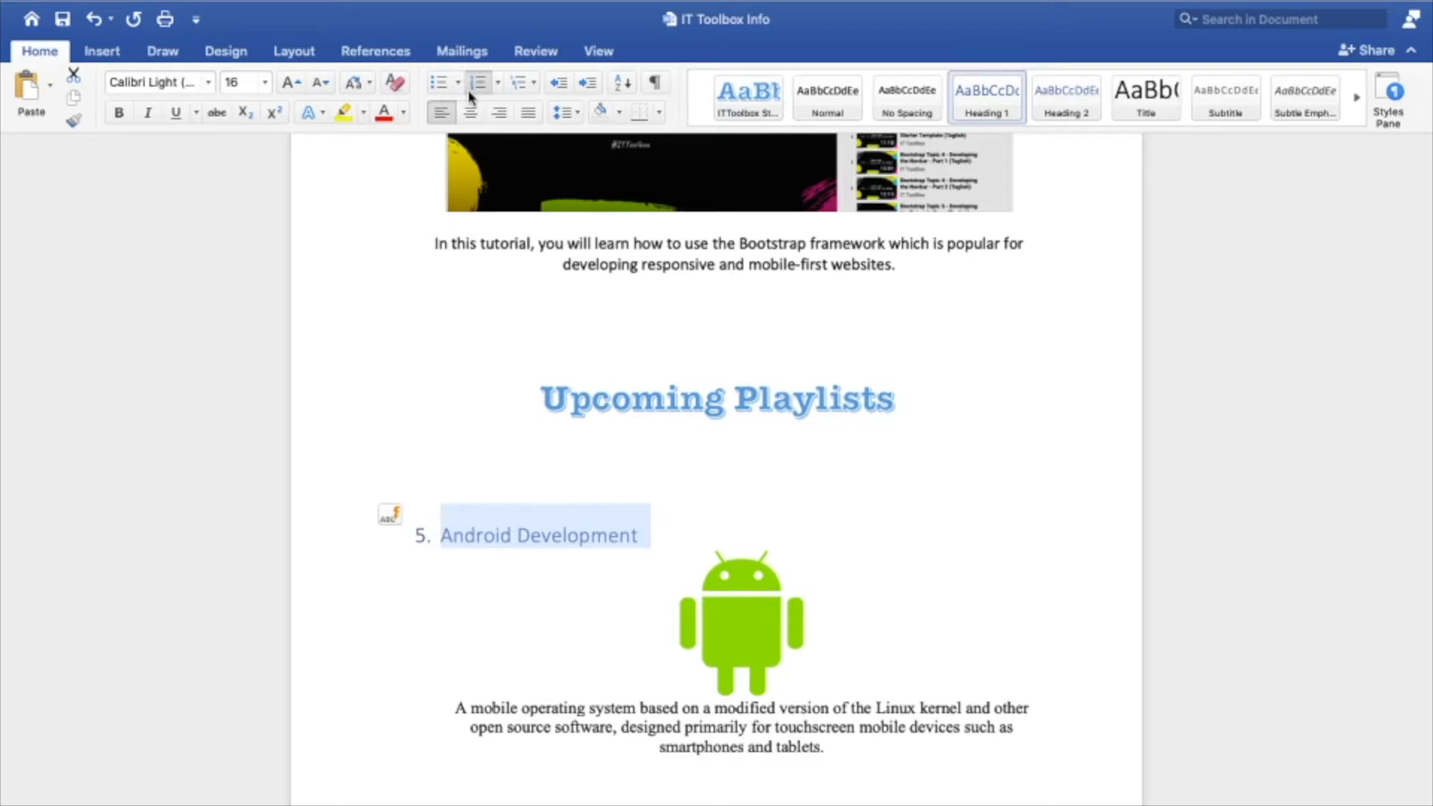
pyautogui.click(410, 519)
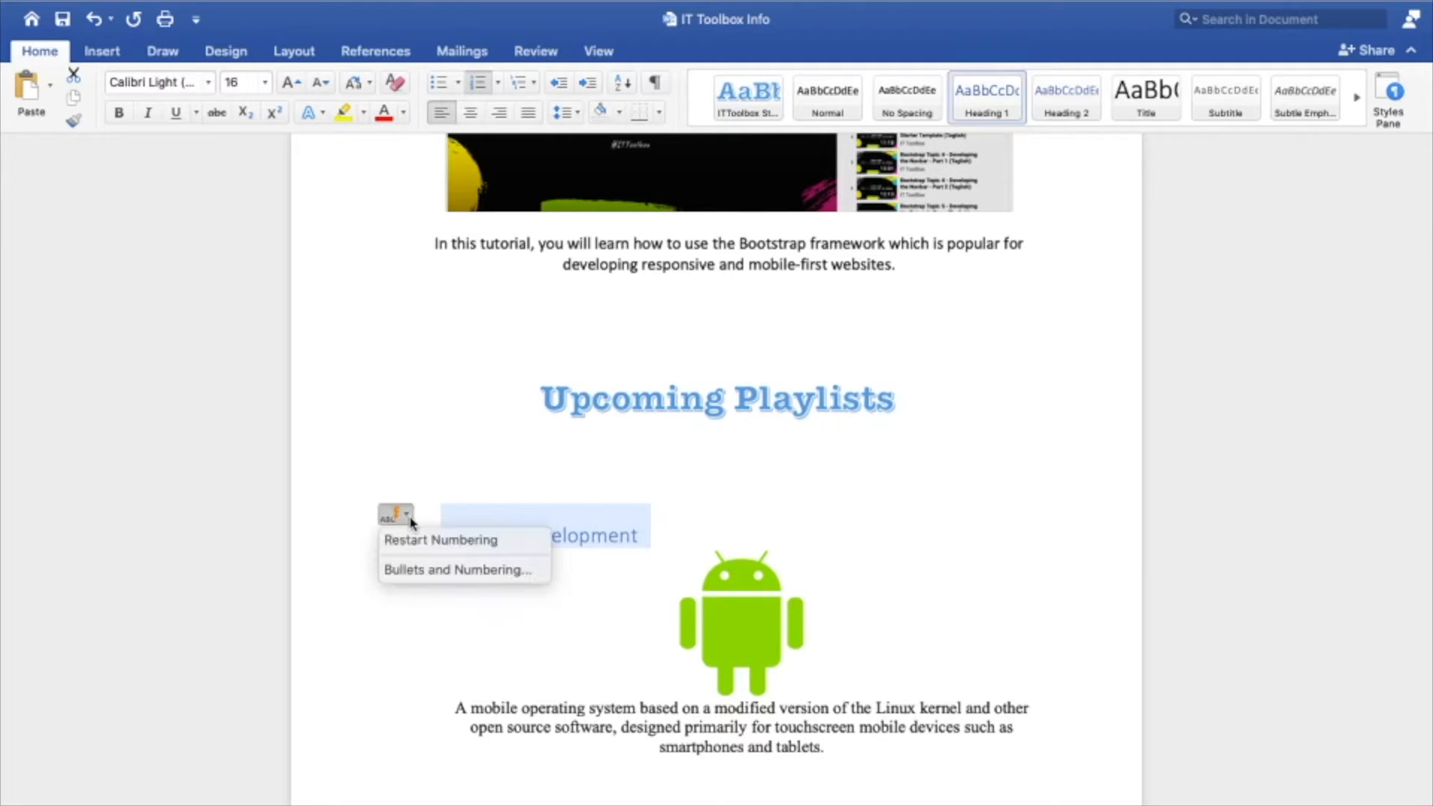
pyautogui.click(464, 544)
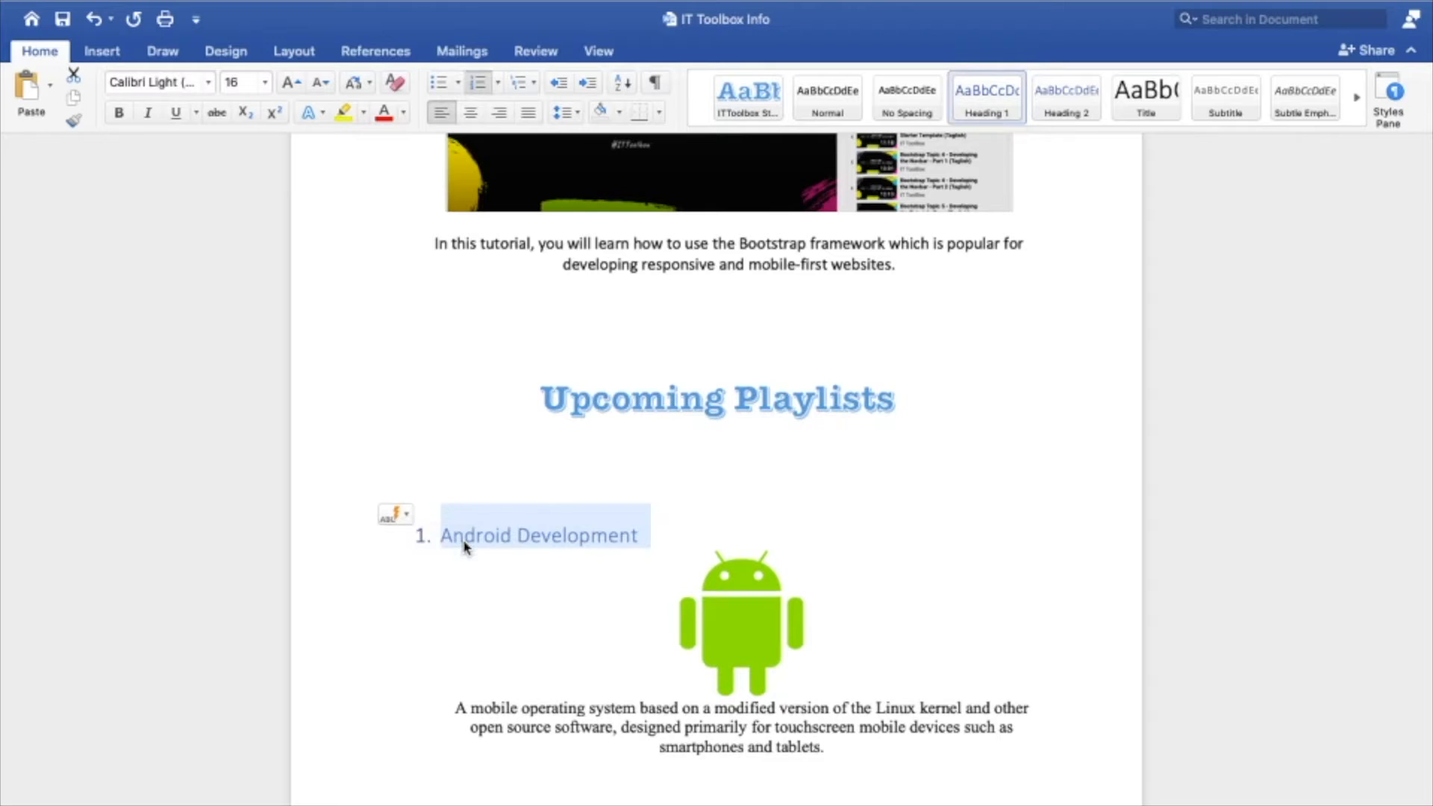
# Apply Heading 1 to the Vb.Net item and make it a numbered list item again
pyautogui.scroll(-3, 464, 548)
pyautogui.scroll(-5, 464, 550)
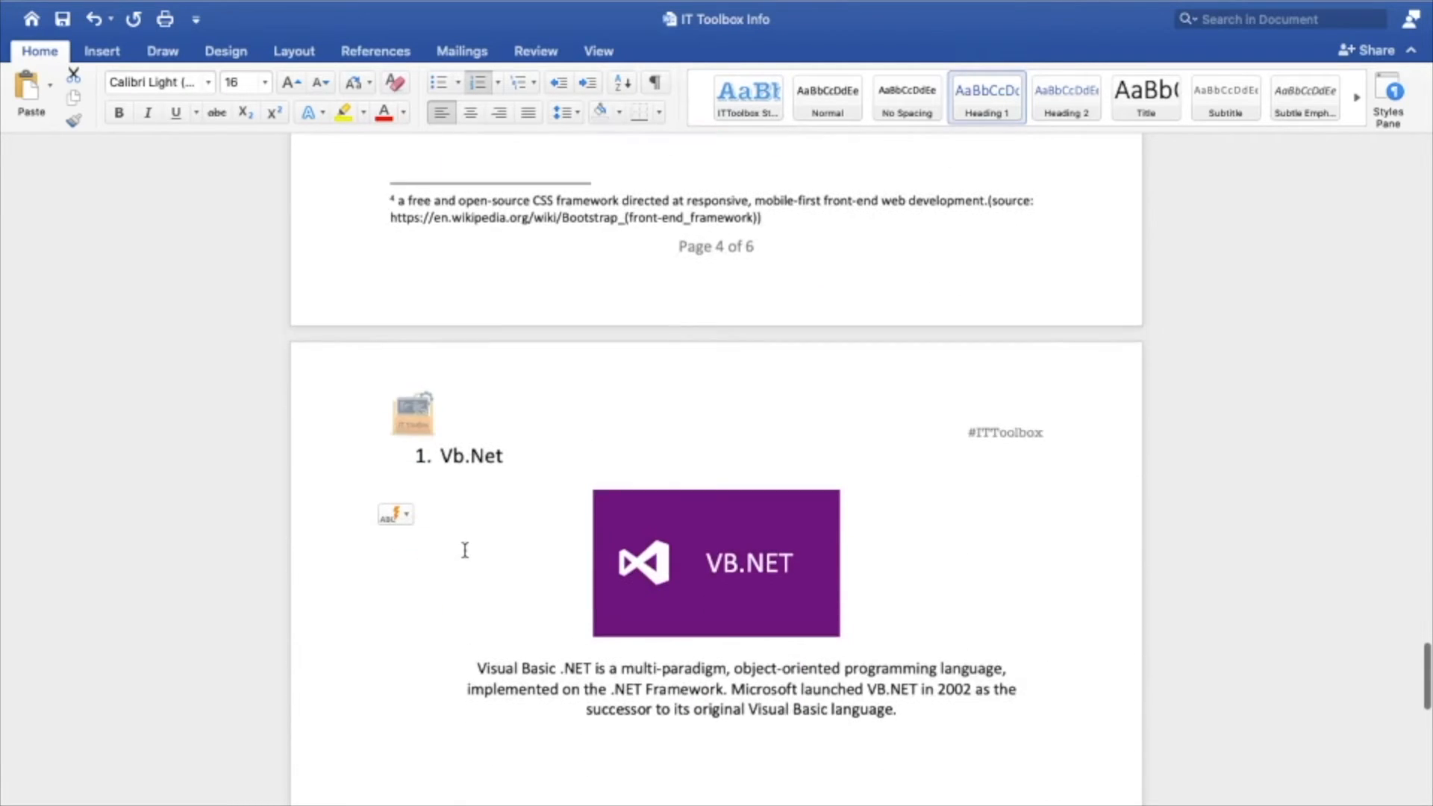
pyautogui.moveTo(512, 458); pyautogui.dragTo(409, 457)
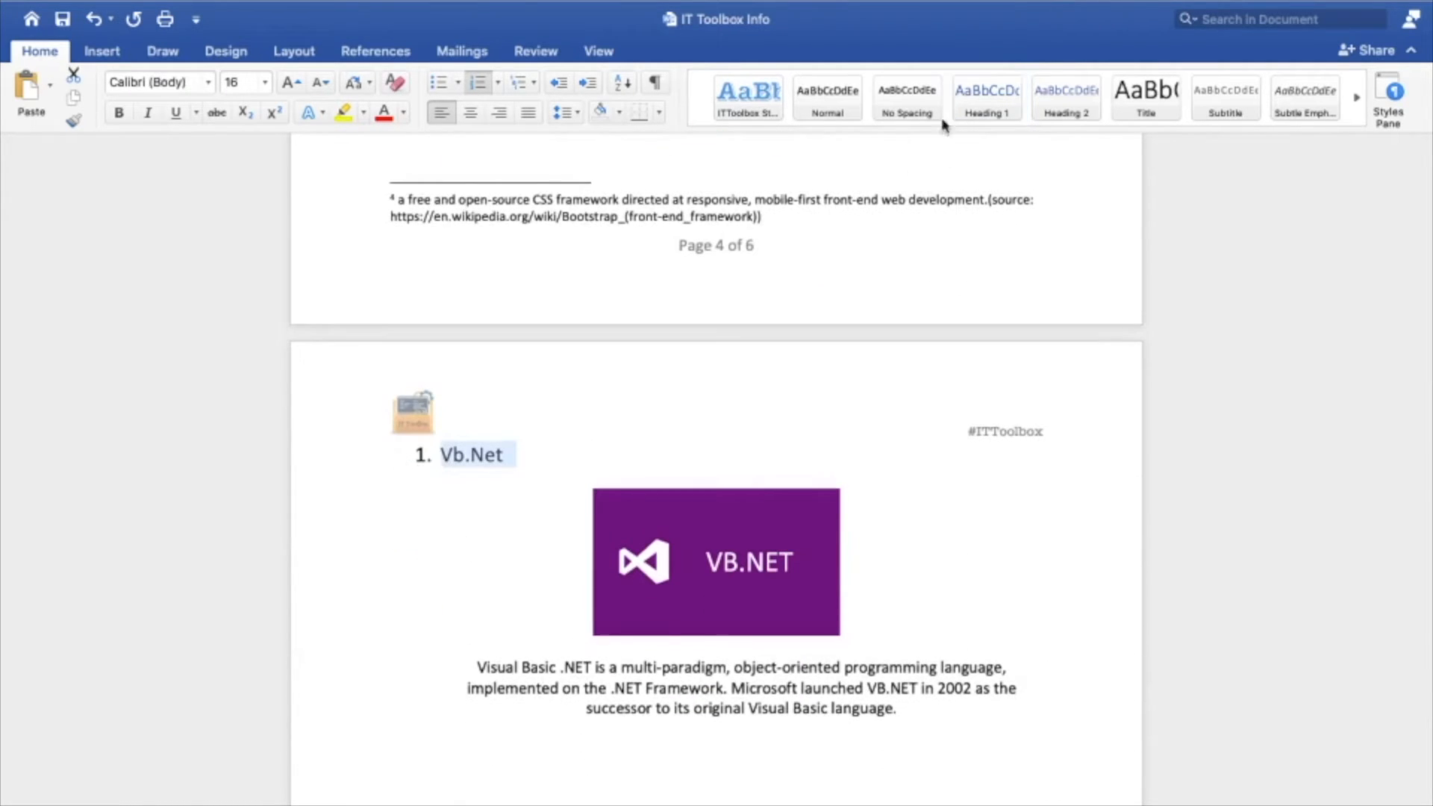
pyautogui.click(986, 97)
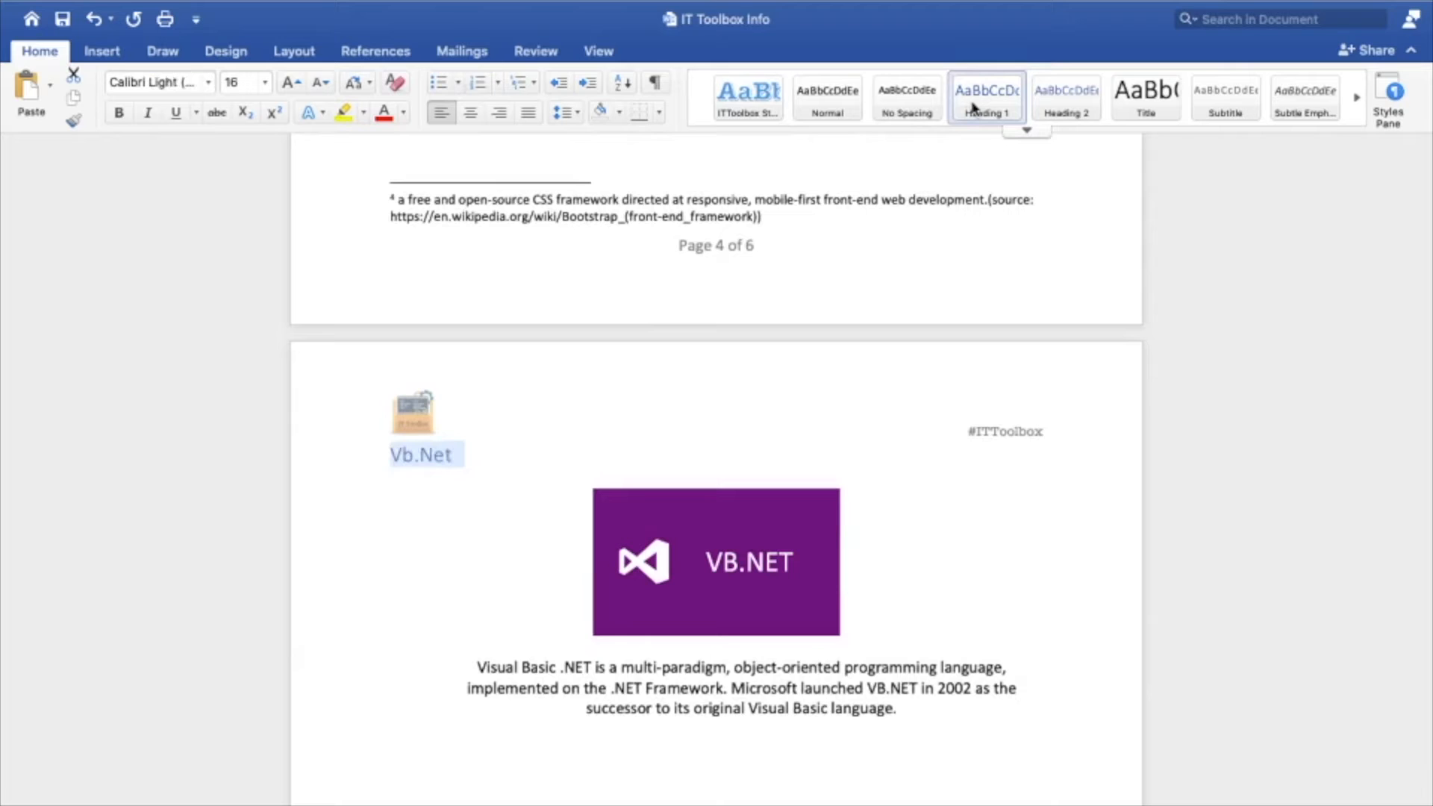
pyautogui.click(478, 82)
# Format the PHP Programming item as Heading 1 and restore its list numbering
pyautogui.scroll(-4, 583, 530)
pyautogui.scroll(-2, 583, 530)
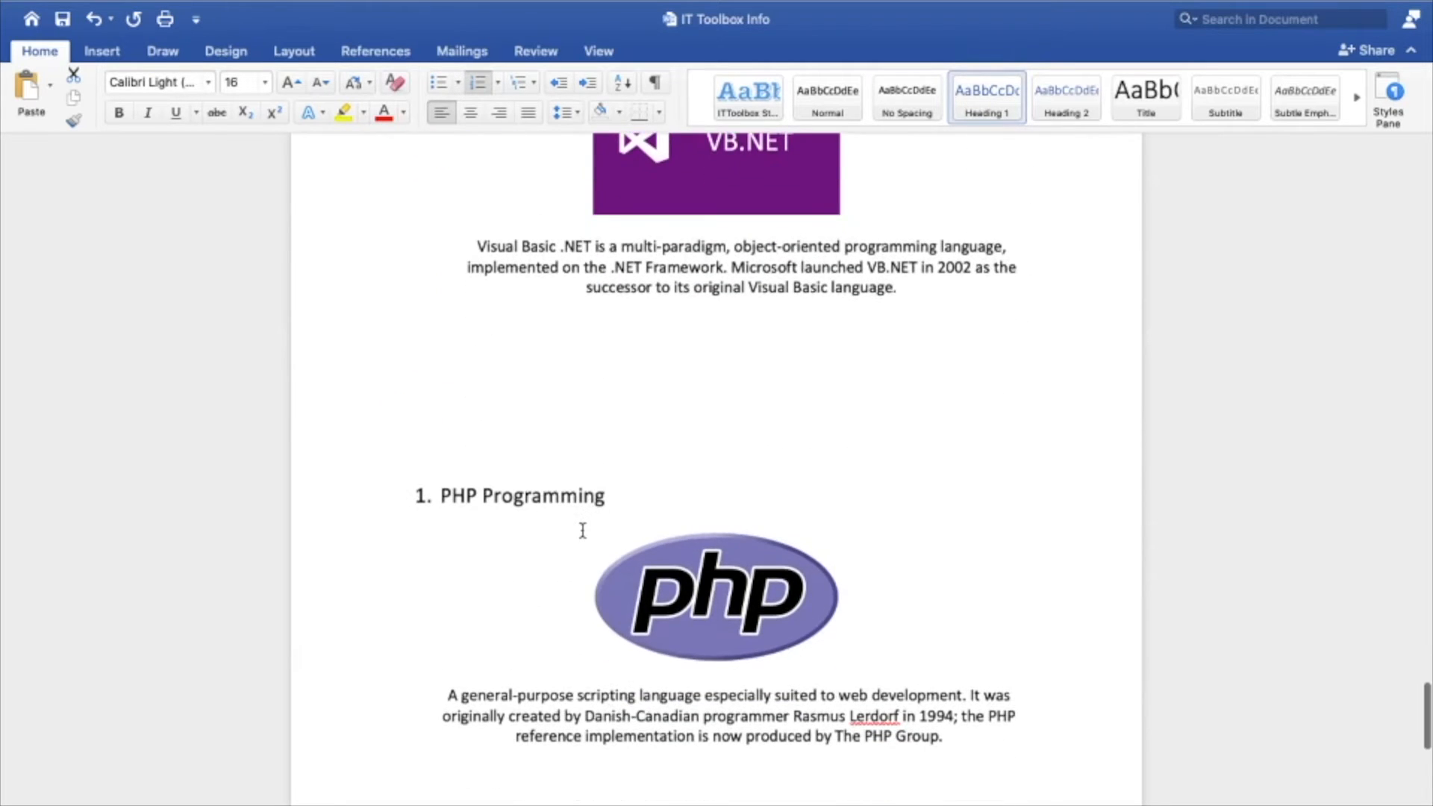
pyautogui.moveTo(631, 498); pyautogui.dragTo(378, 475)
pyautogui.click(986, 97)
pyautogui.click(481, 83)
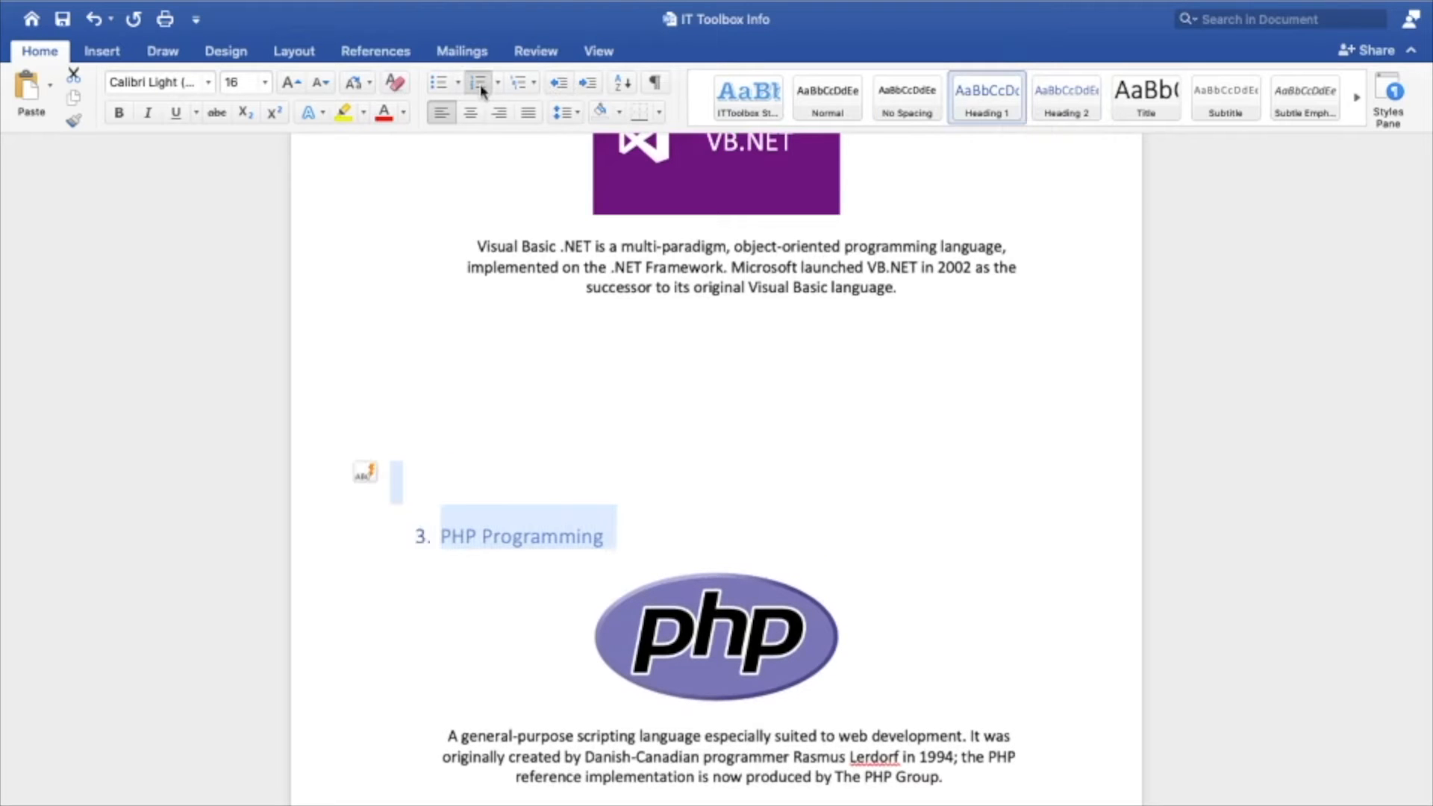
pyautogui.click(771, 490)
# Update the table of contents on the page after the cover so it lists the Heading 1 items
pyautogui.scroll(-1, 772, 485)
pyautogui.scroll(15, 773, 485)
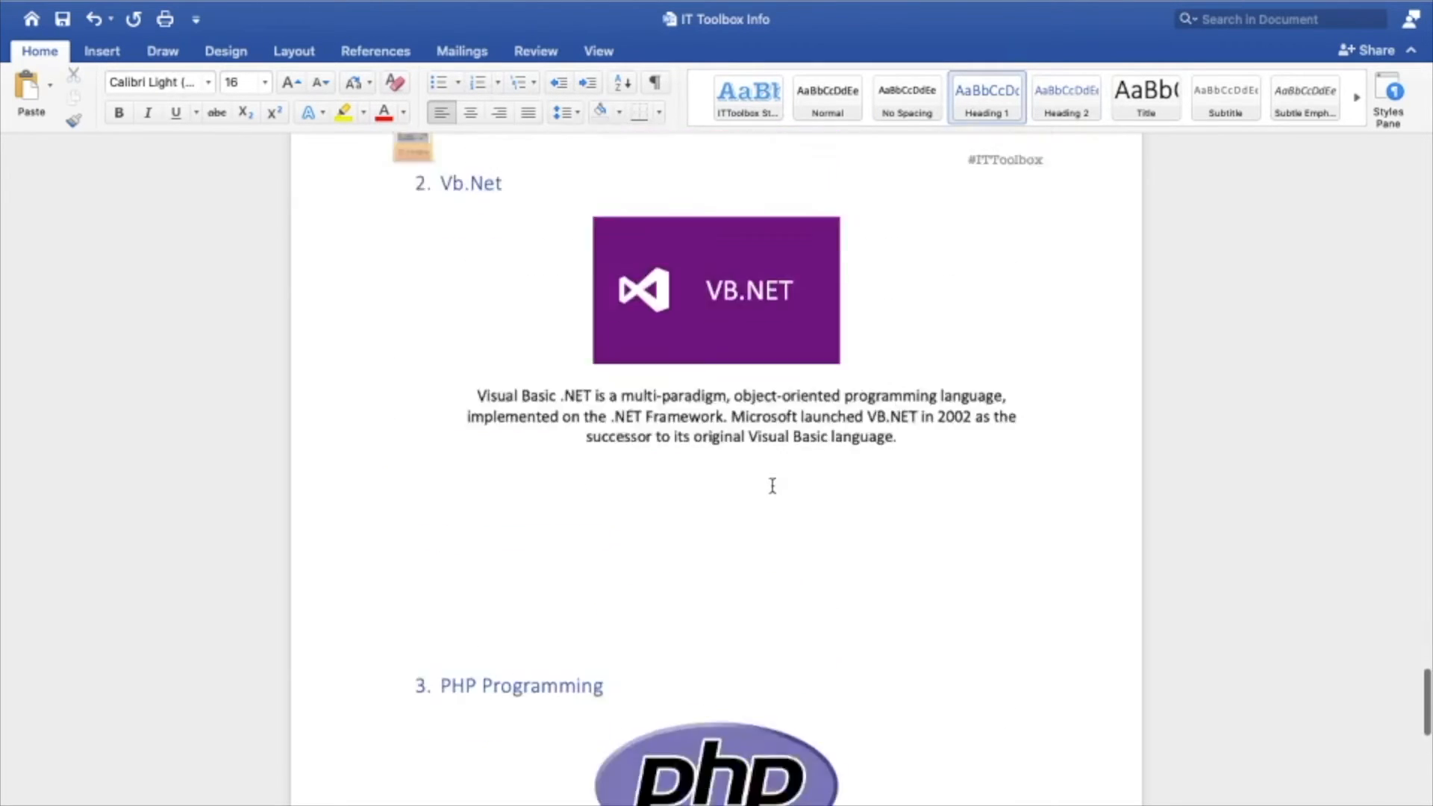
pyautogui.scroll(15, 773, 488)
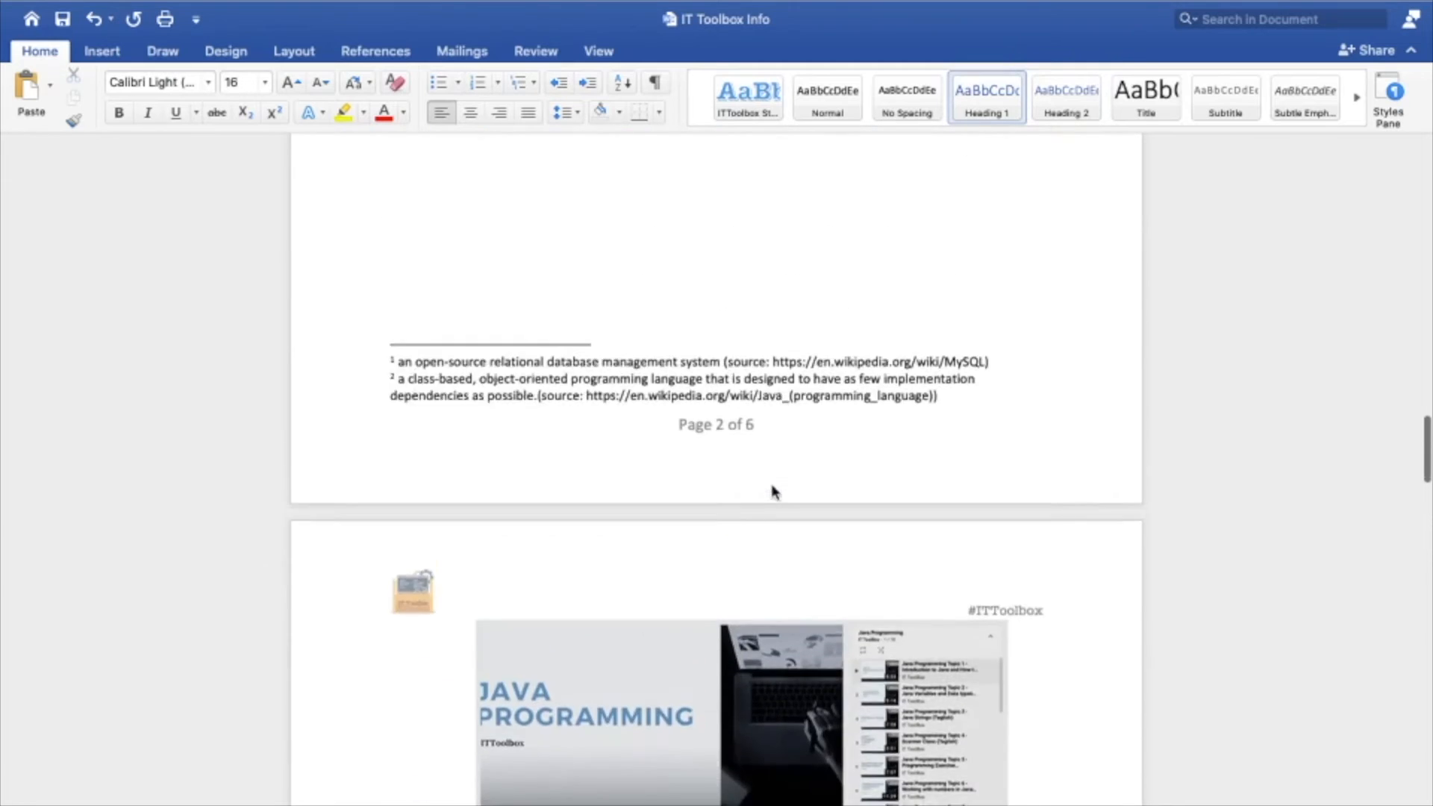
pyautogui.scroll(6, 772, 485)
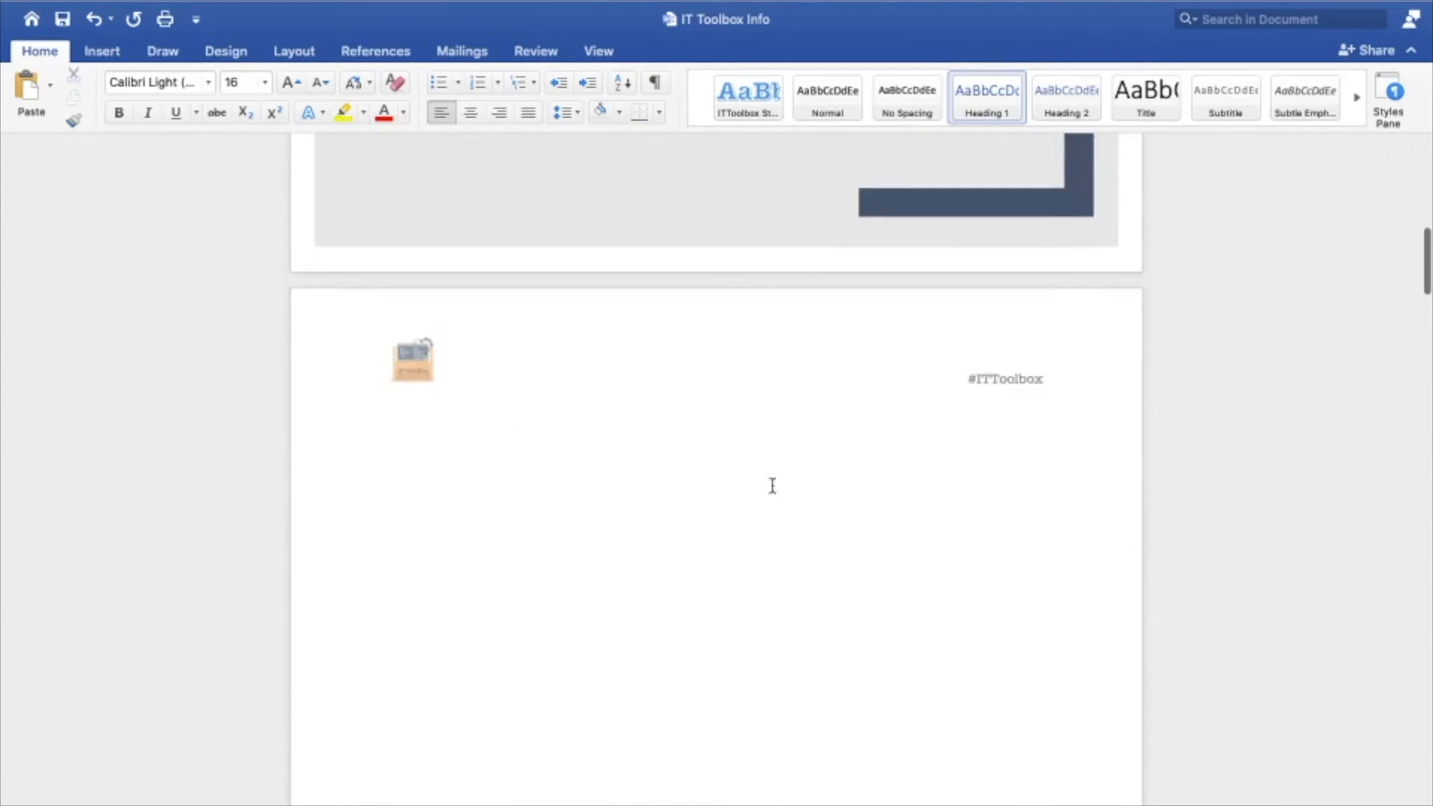
pyautogui.scroll(-4, 776, 485)
pyautogui.click(462, 448)
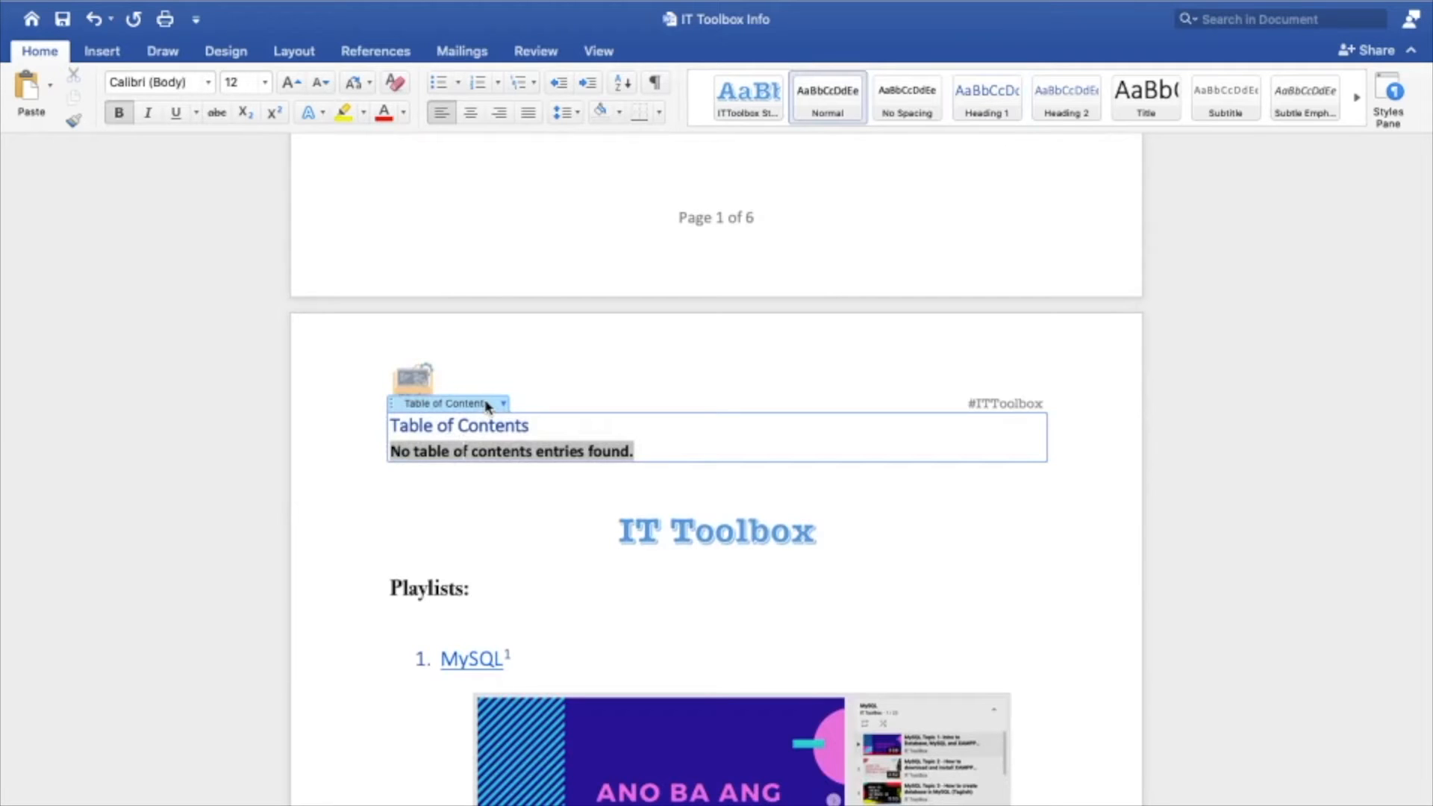
pyautogui.click(503, 403)
pyautogui.click(578, 425)
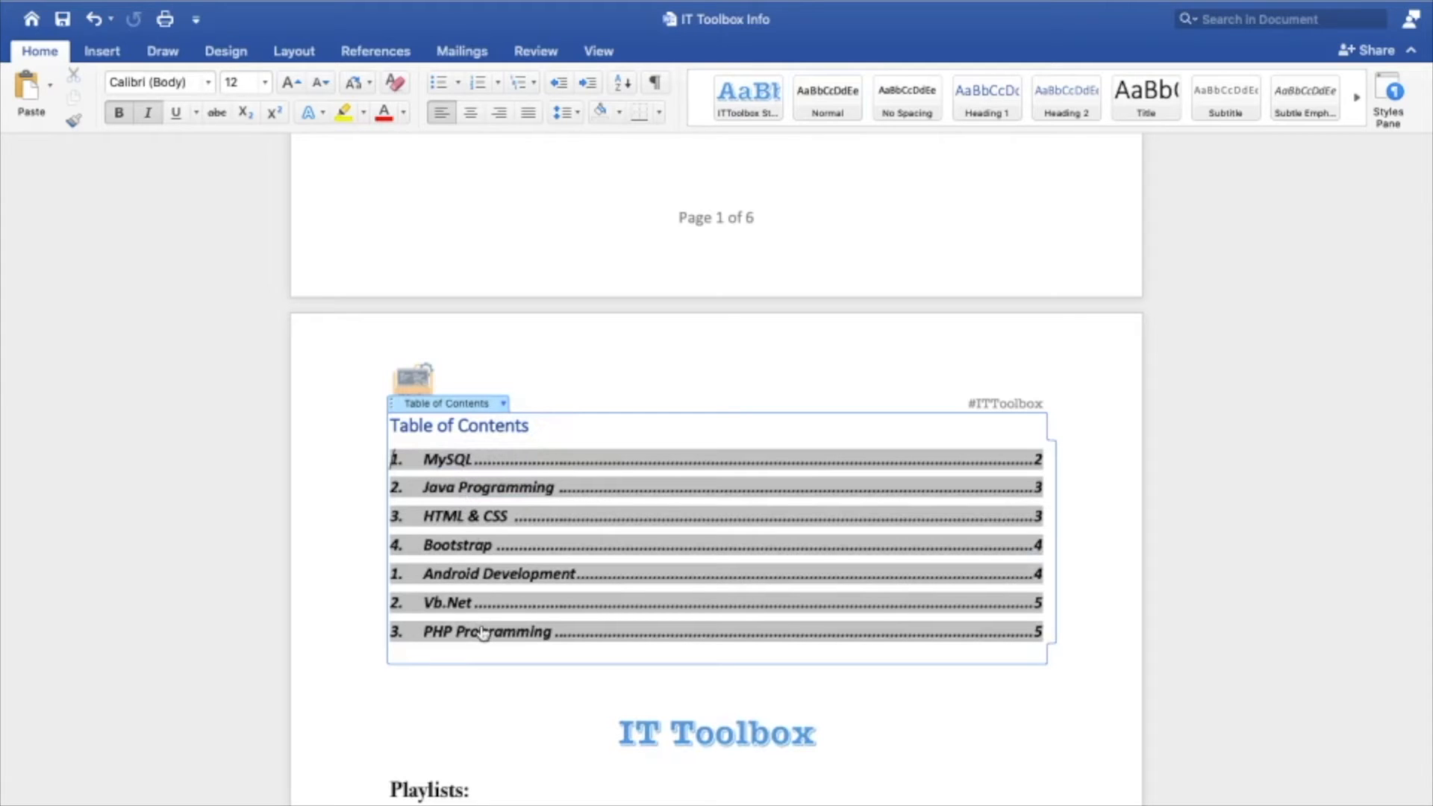
pyautogui.click(977, 737)
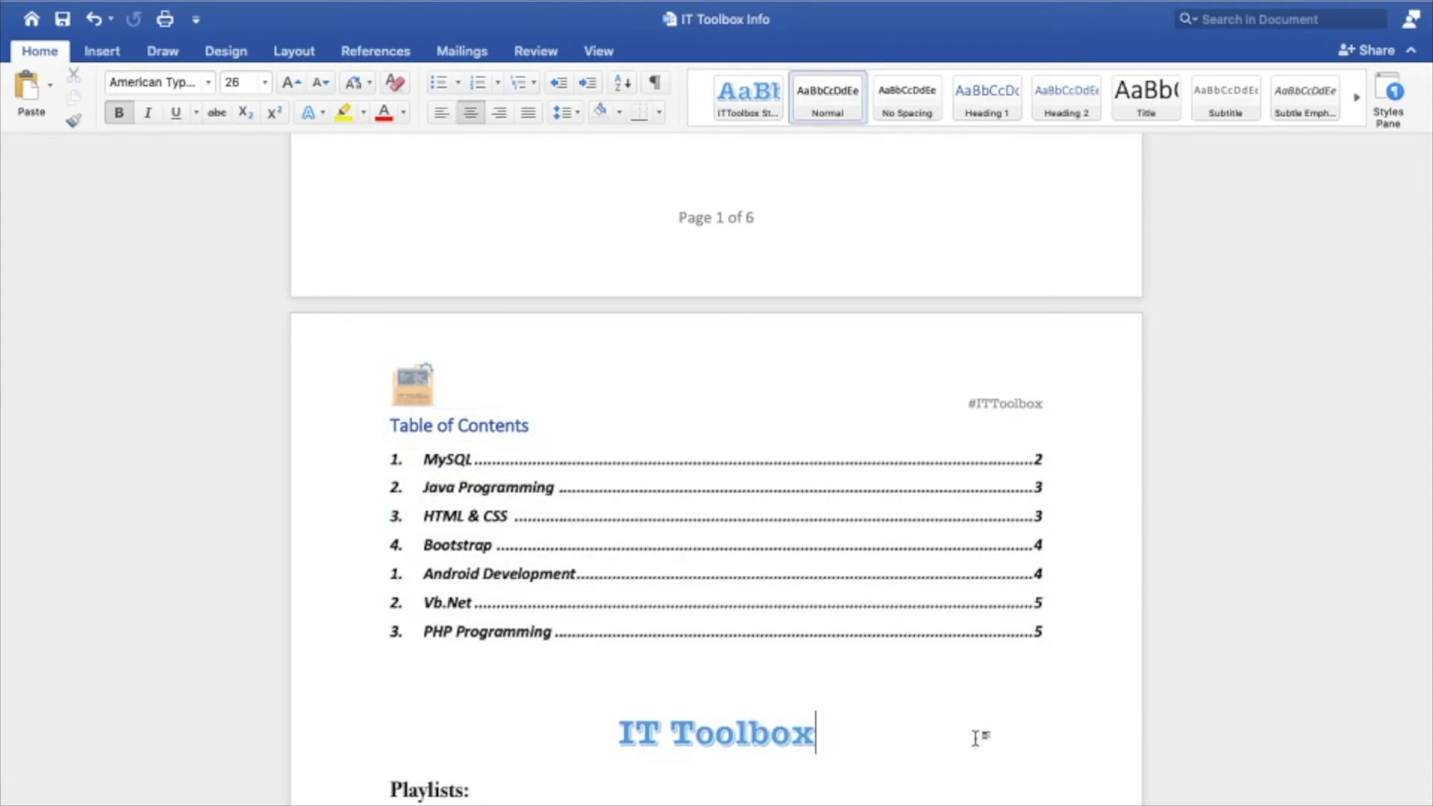
# Undo the extra spacing above the table of contents and delete leftover blank lines there, undoing the deletion that reaches the cover page
pyautogui.scroll(8, 687, 541)
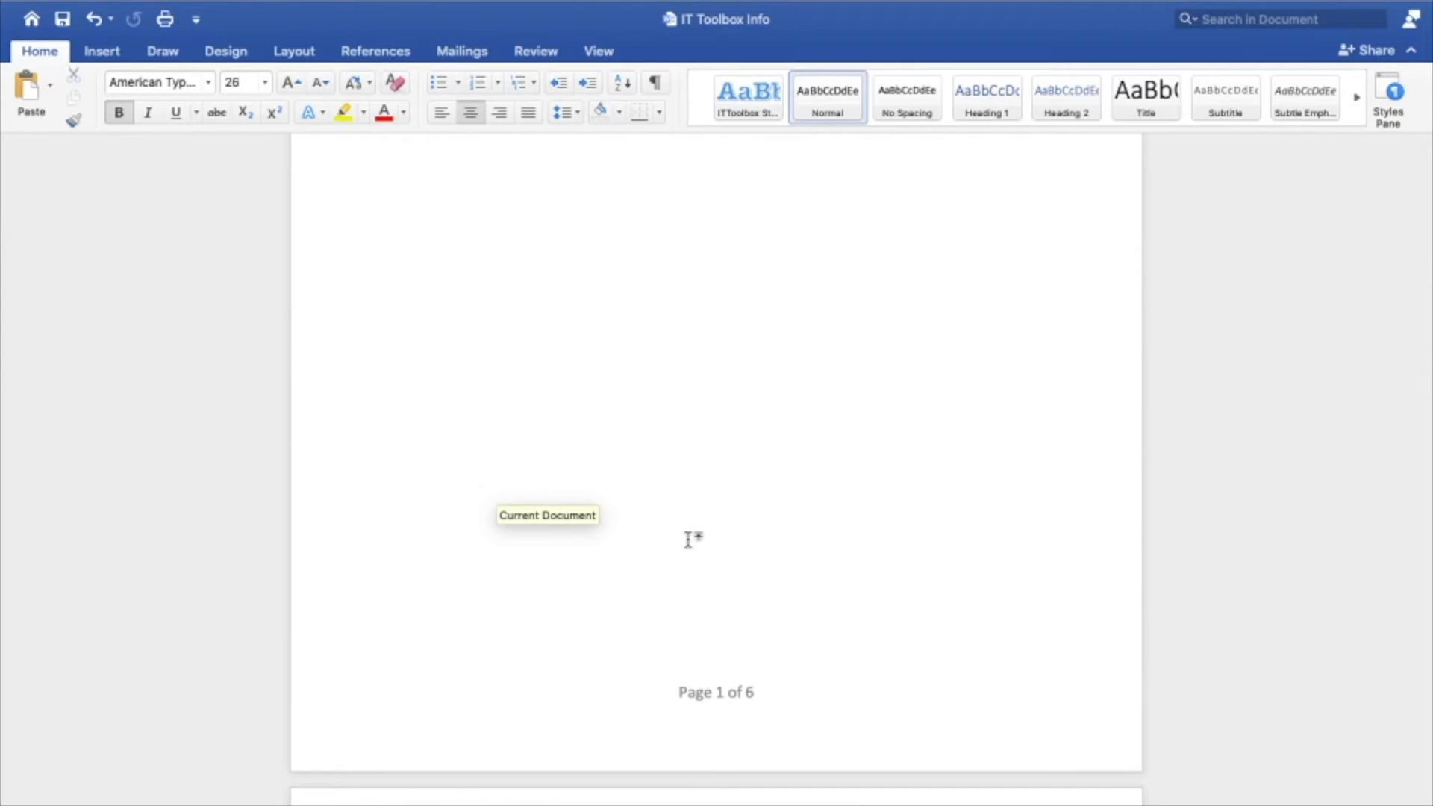
pyautogui.press('super+z')
pyautogui.scroll(10, 687, 536)
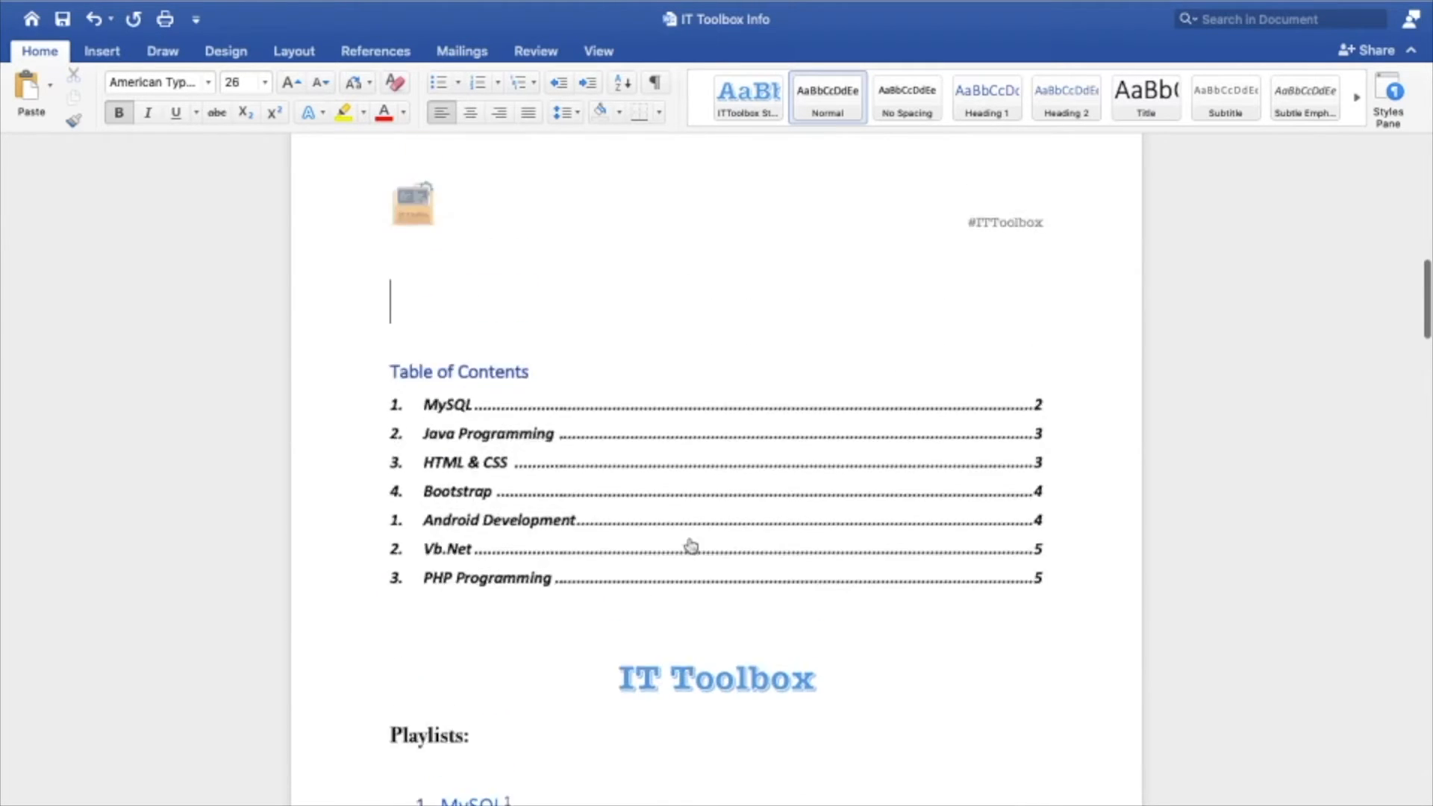
pyautogui.press('BackSpace')
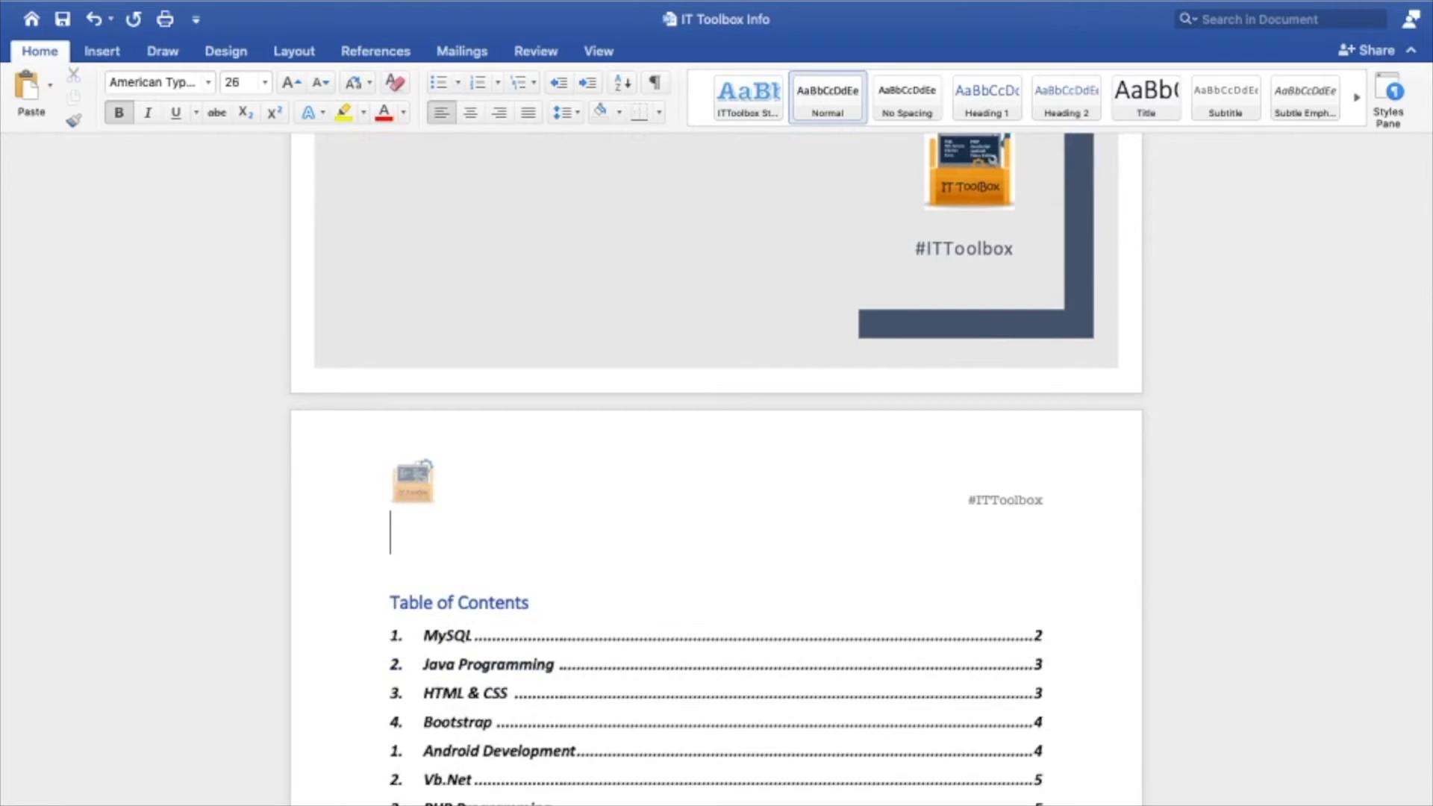
pyautogui.press('BackSpace')
pyautogui.press('BackSpace')
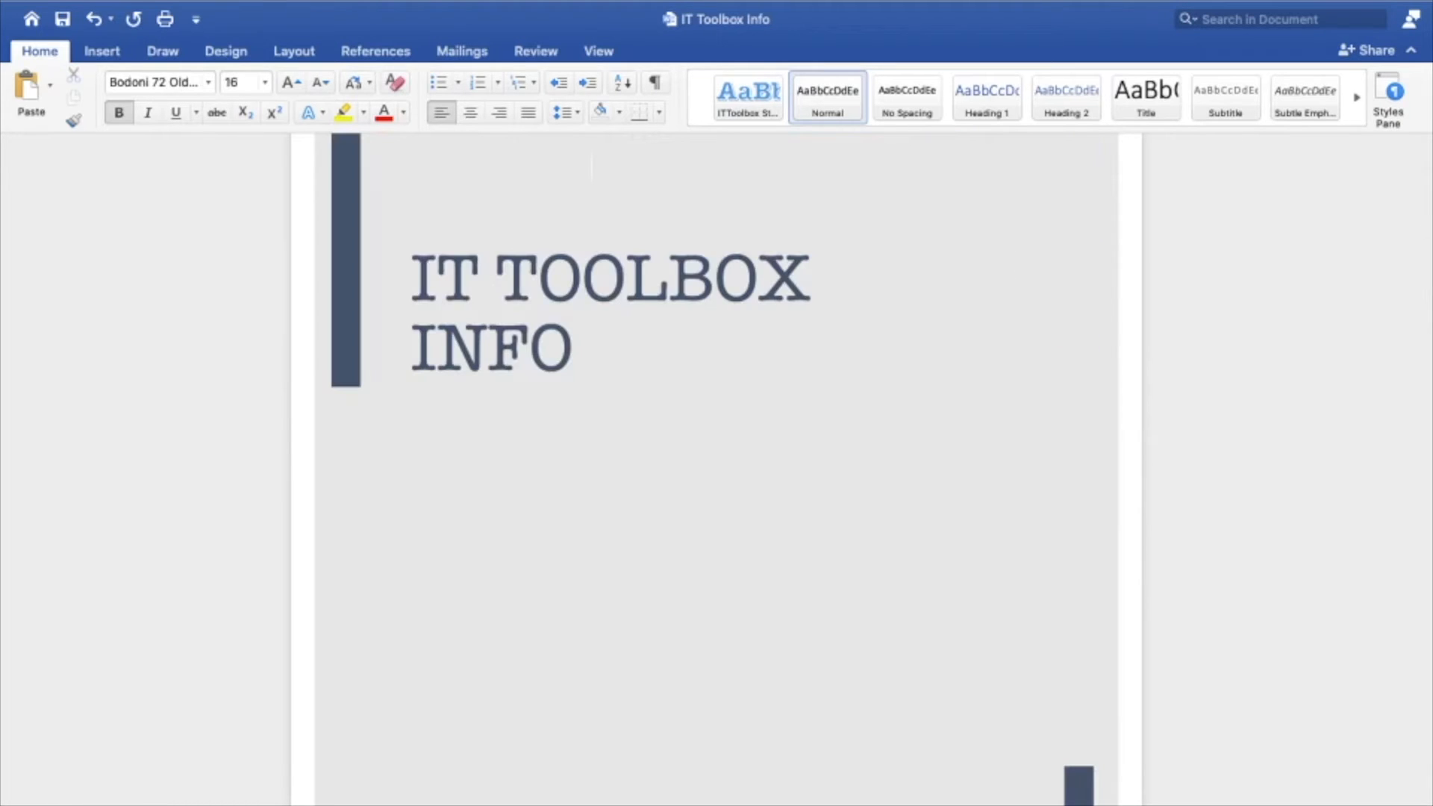
pyautogui.press('super+z')
# Insert blank lines between the table of contents and the IT Toolbox title to push the title onto the next page
pyautogui.scroll(-9, 666, 665)
pyautogui.scroll(-1, 670, 670)
pyautogui.click(671, 750)
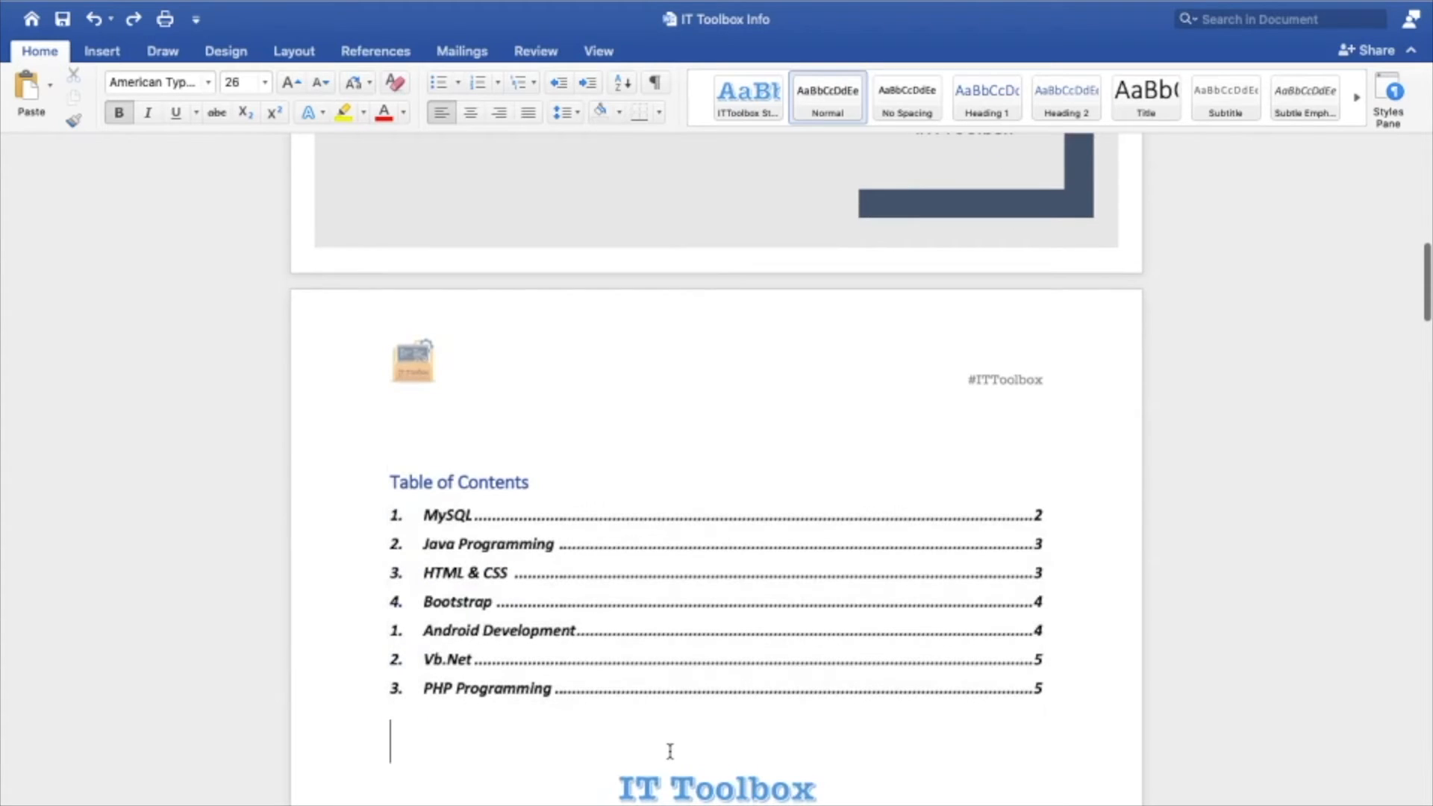
pyautogui.scroll(-15, 670, 746)
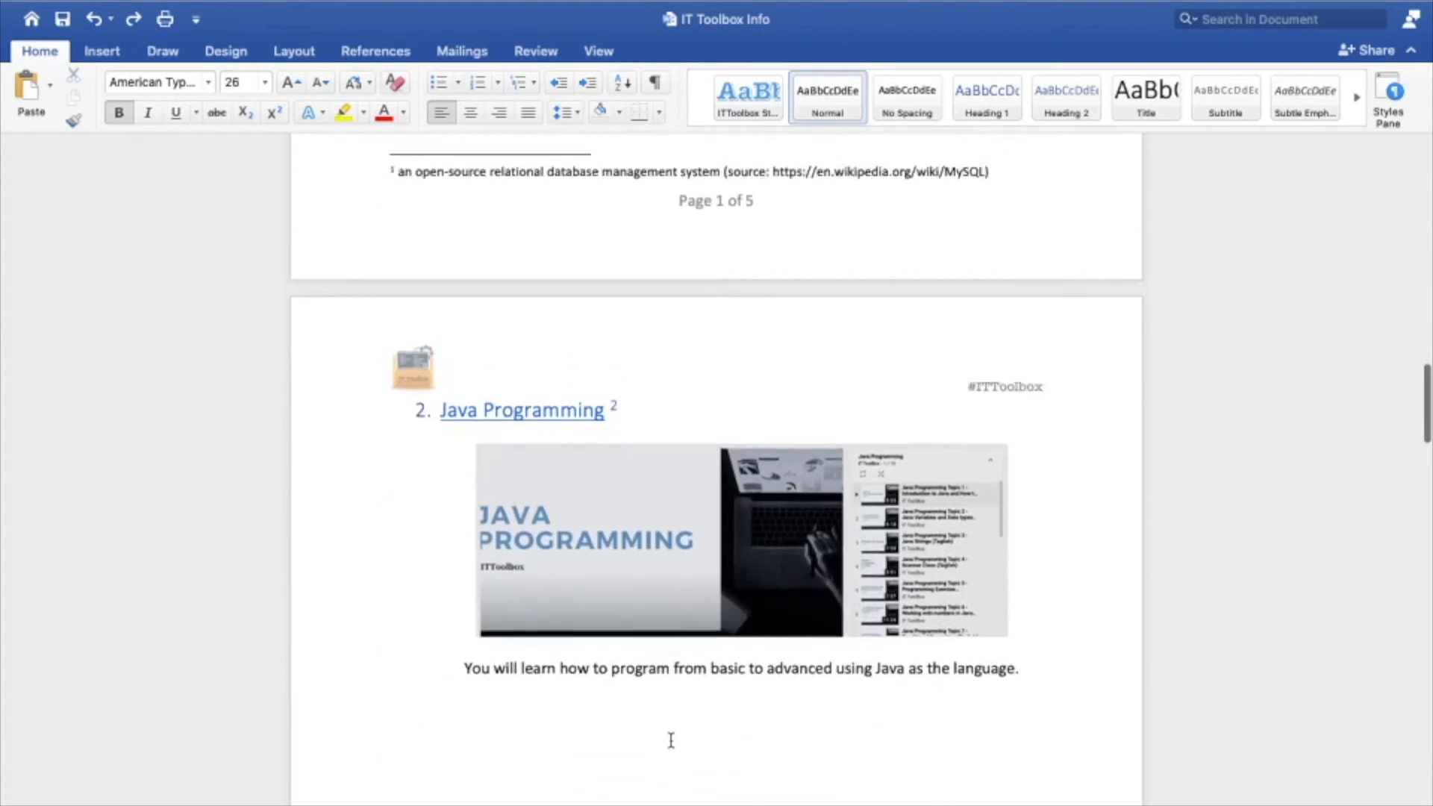
pyautogui.scroll(7, 670, 741)
pyautogui.press('Return')
pyautogui.press('Return')
pyautogui.press('Return')
pyautogui.press('Return')
pyautogui.press('Return')
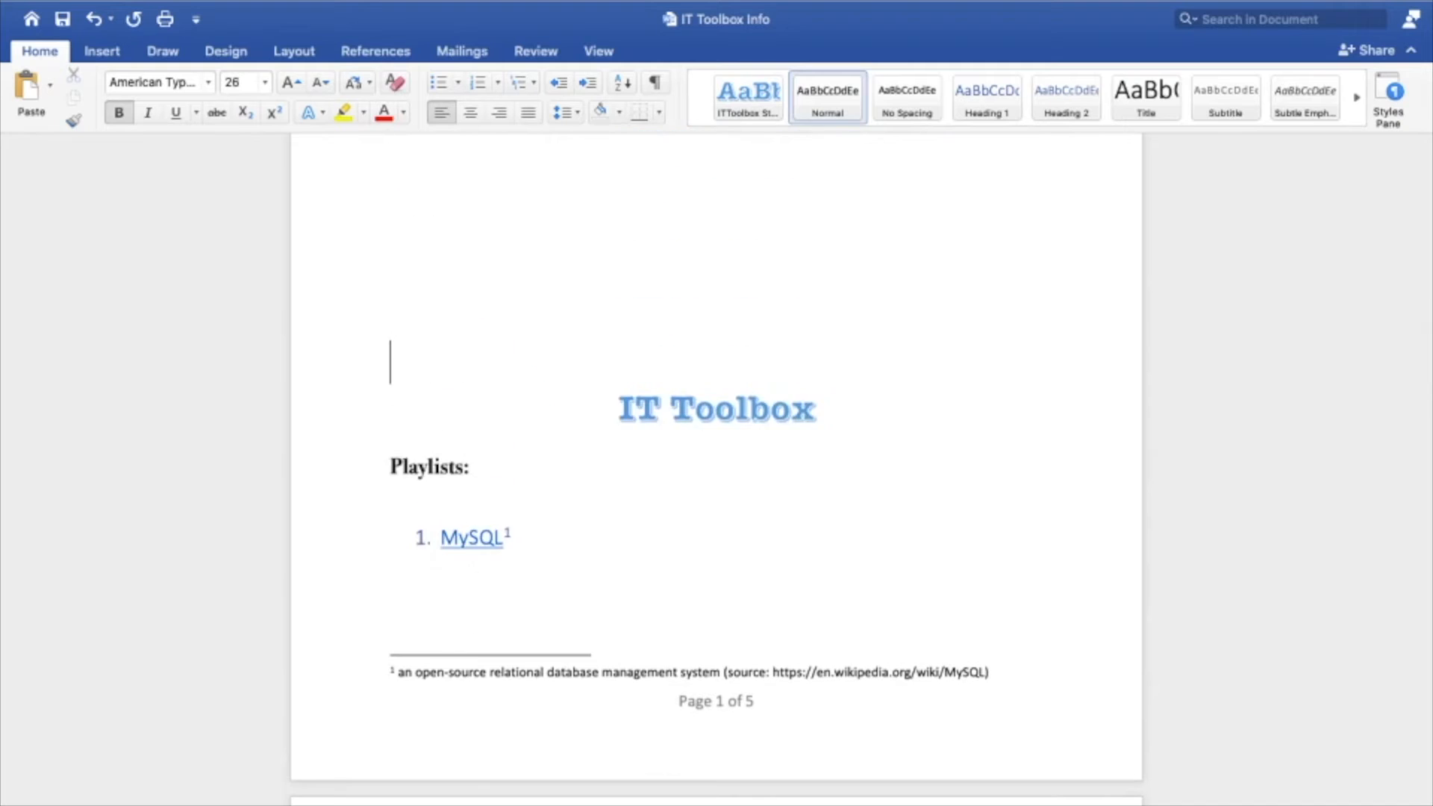
pyautogui.press('Return')
pyautogui.press('Return')
pyautogui.press('Return')
pyautogui.press('Return')
pyautogui.press('Return')
pyautogui.press('Return')
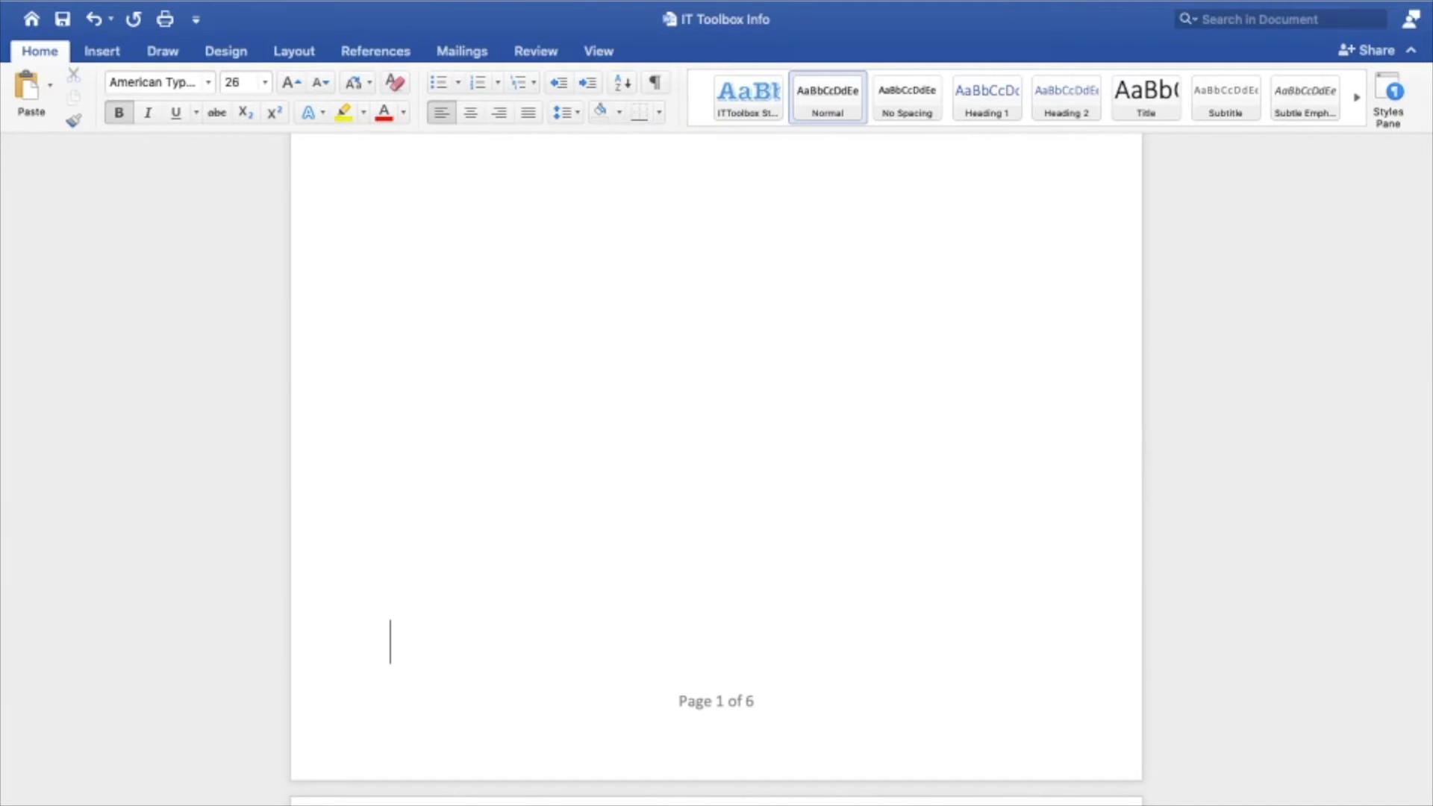
# Review the page layout of the playlist items and compare it with the table of contents
pyautogui.scroll(-7, 654, 673)
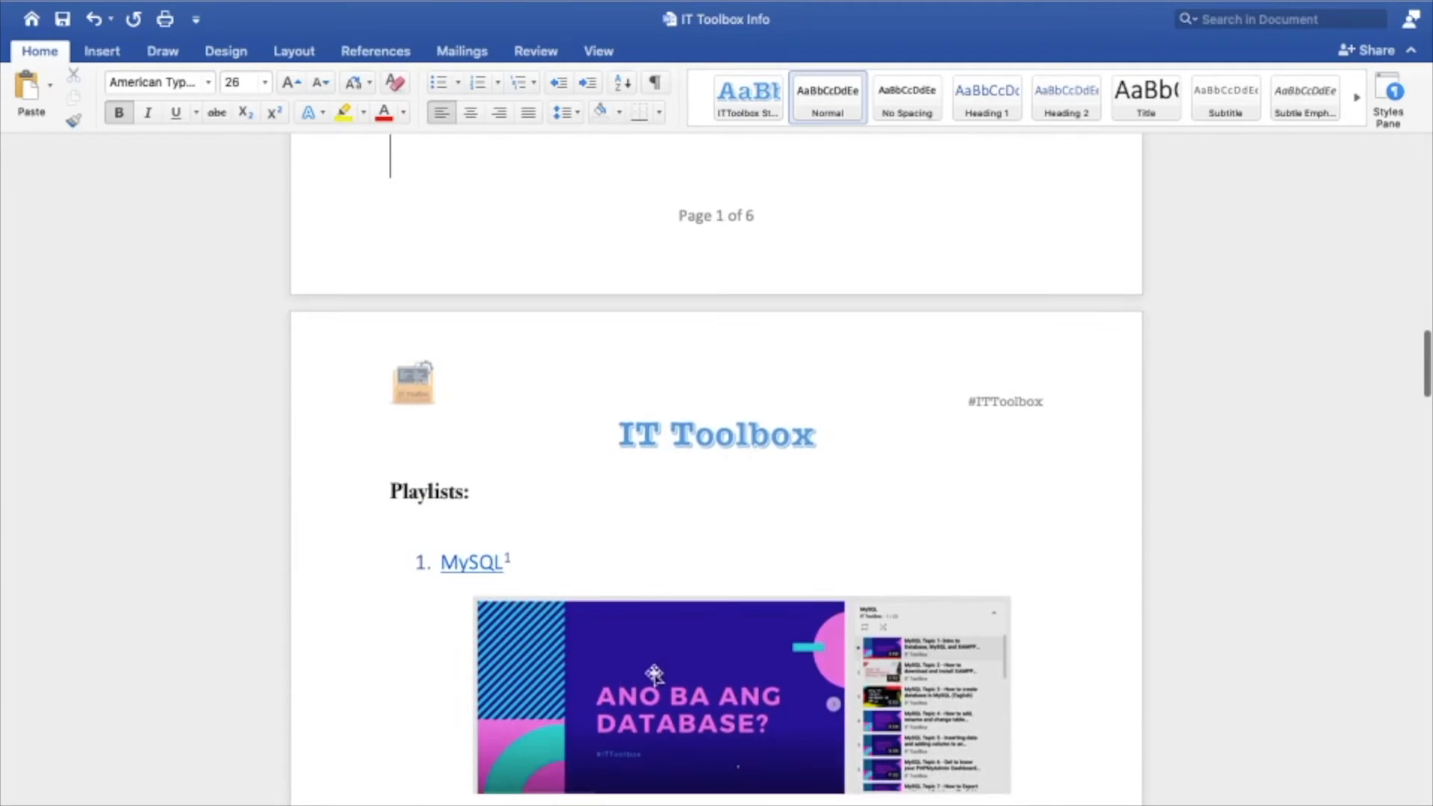
pyautogui.scroll(-9, 589, 582)
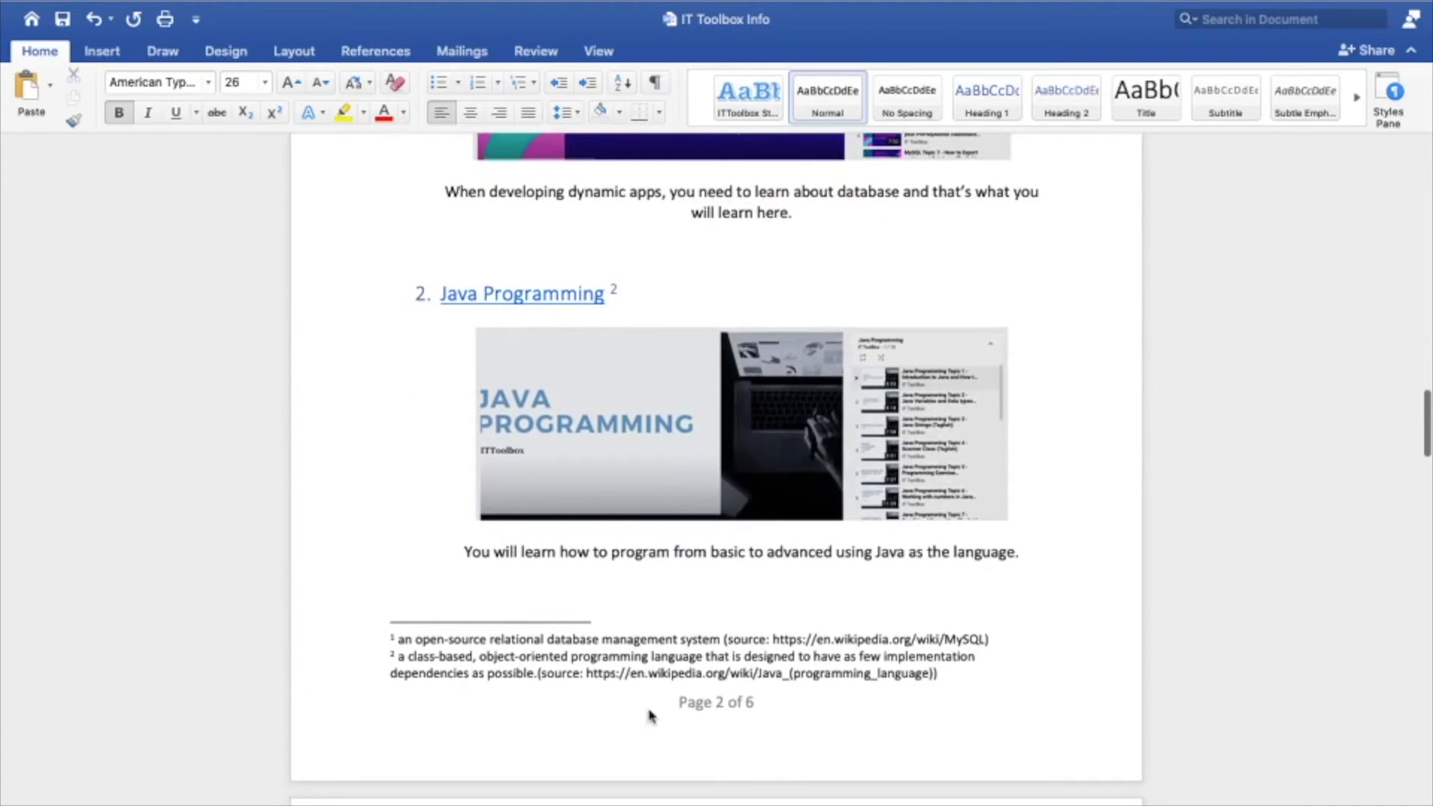
pyautogui.scroll(13, 685, 666)
pyautogui.scroll(8, 685, 666)
pyautogui.scroll(1, 685, 677)
pyautogui.scroll(3, 716, 273)
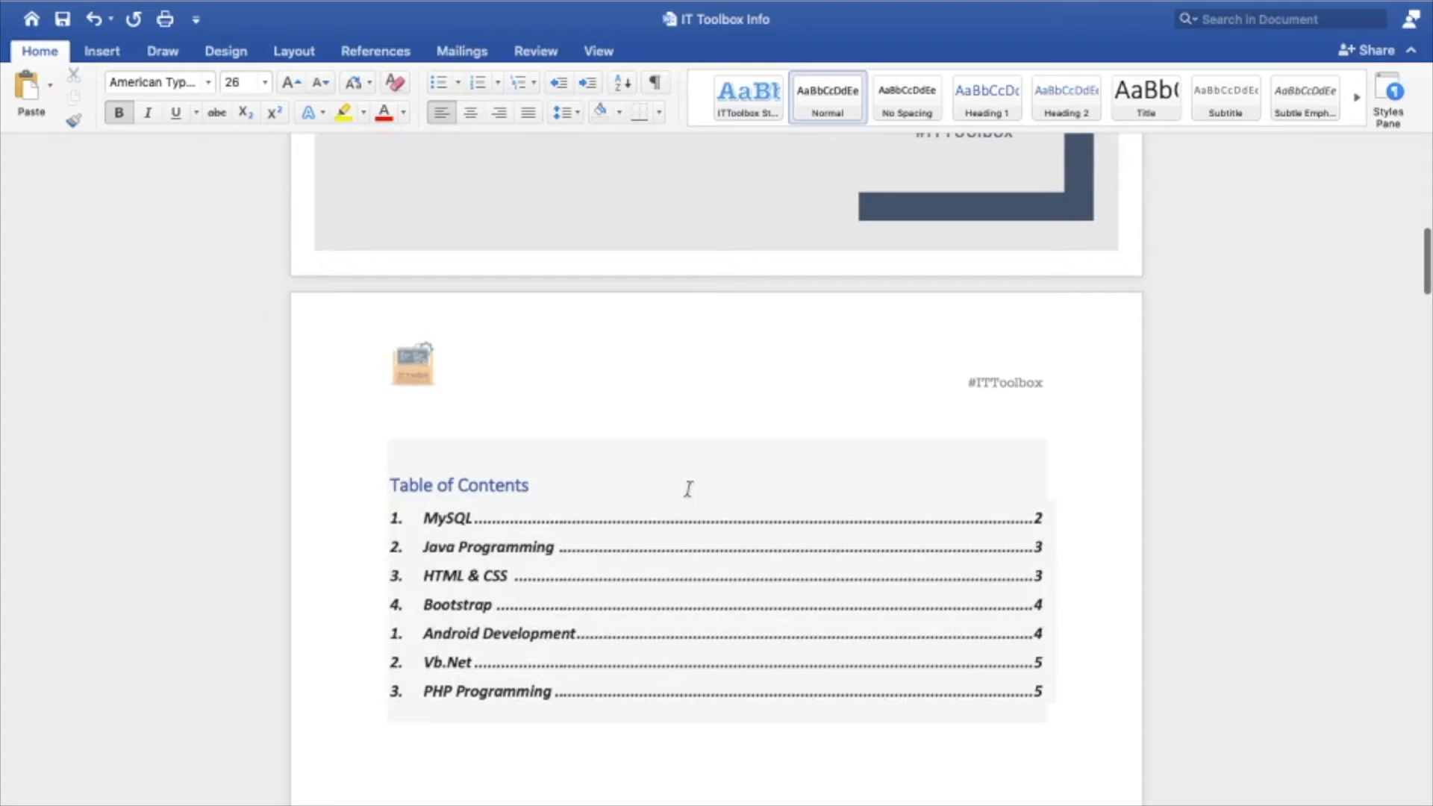
pyautogui.scroll(-9, 689, 486)
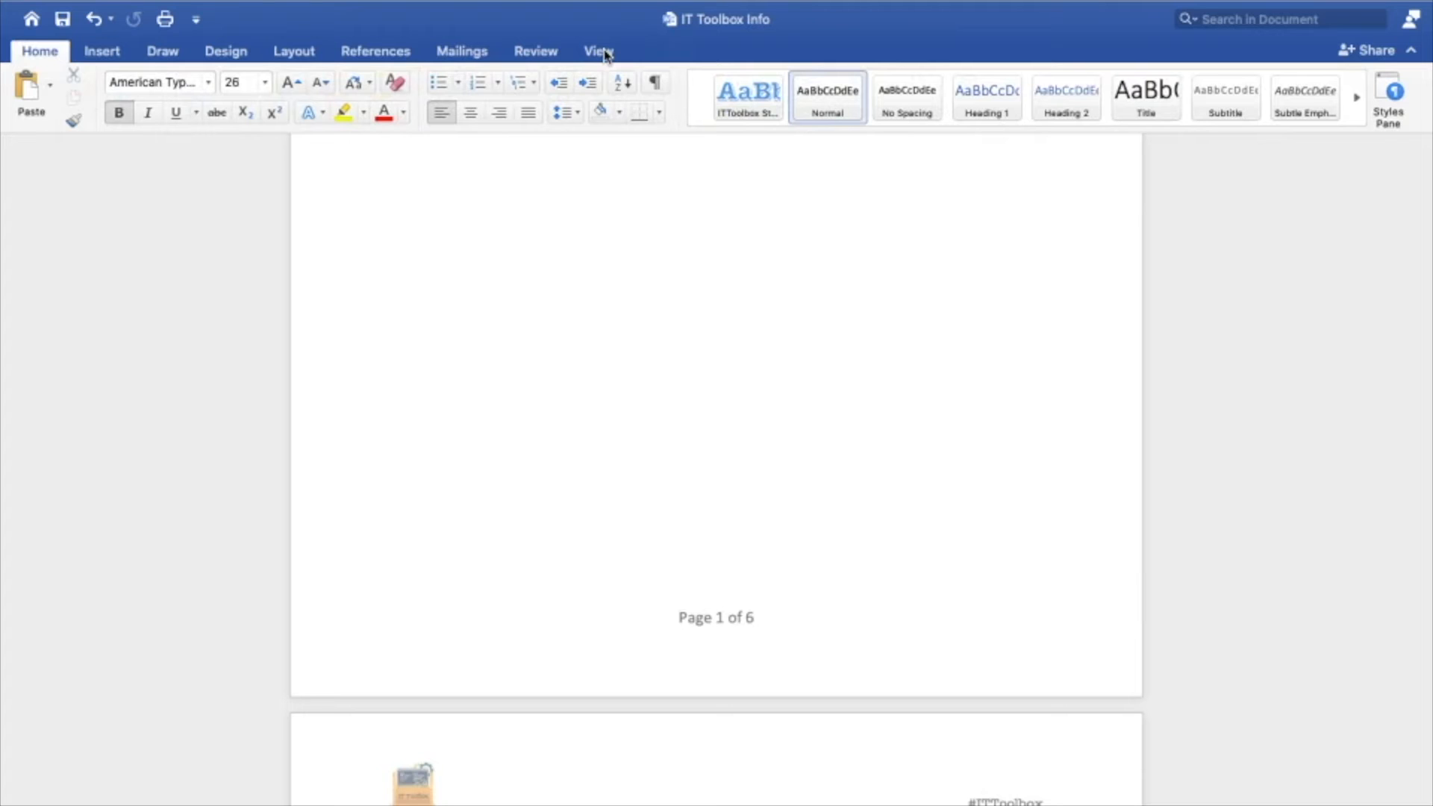
# Switch to Draft view and check the document for existing section breaks
pyautogui.click(601, 52)
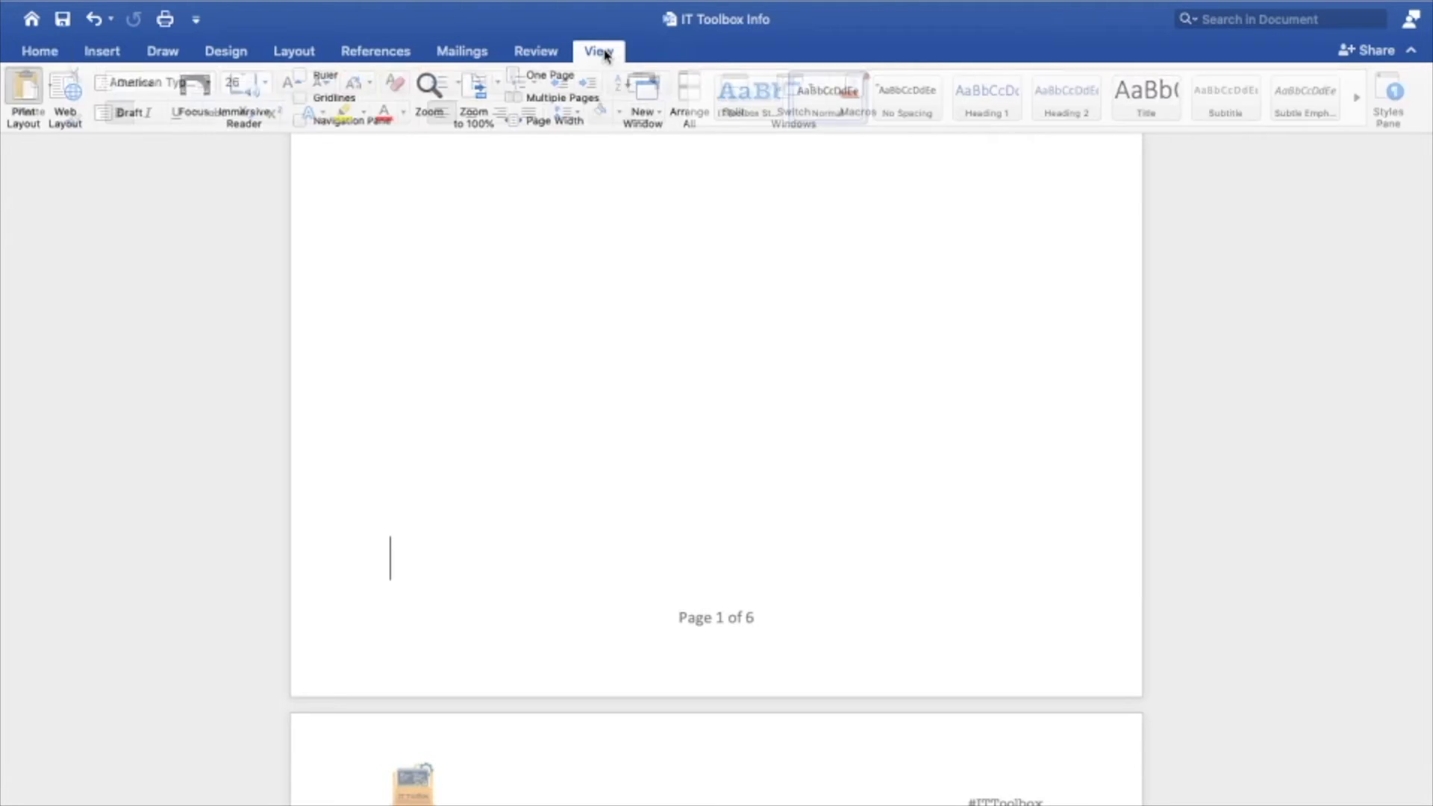
pyautogui.click(133, 114)
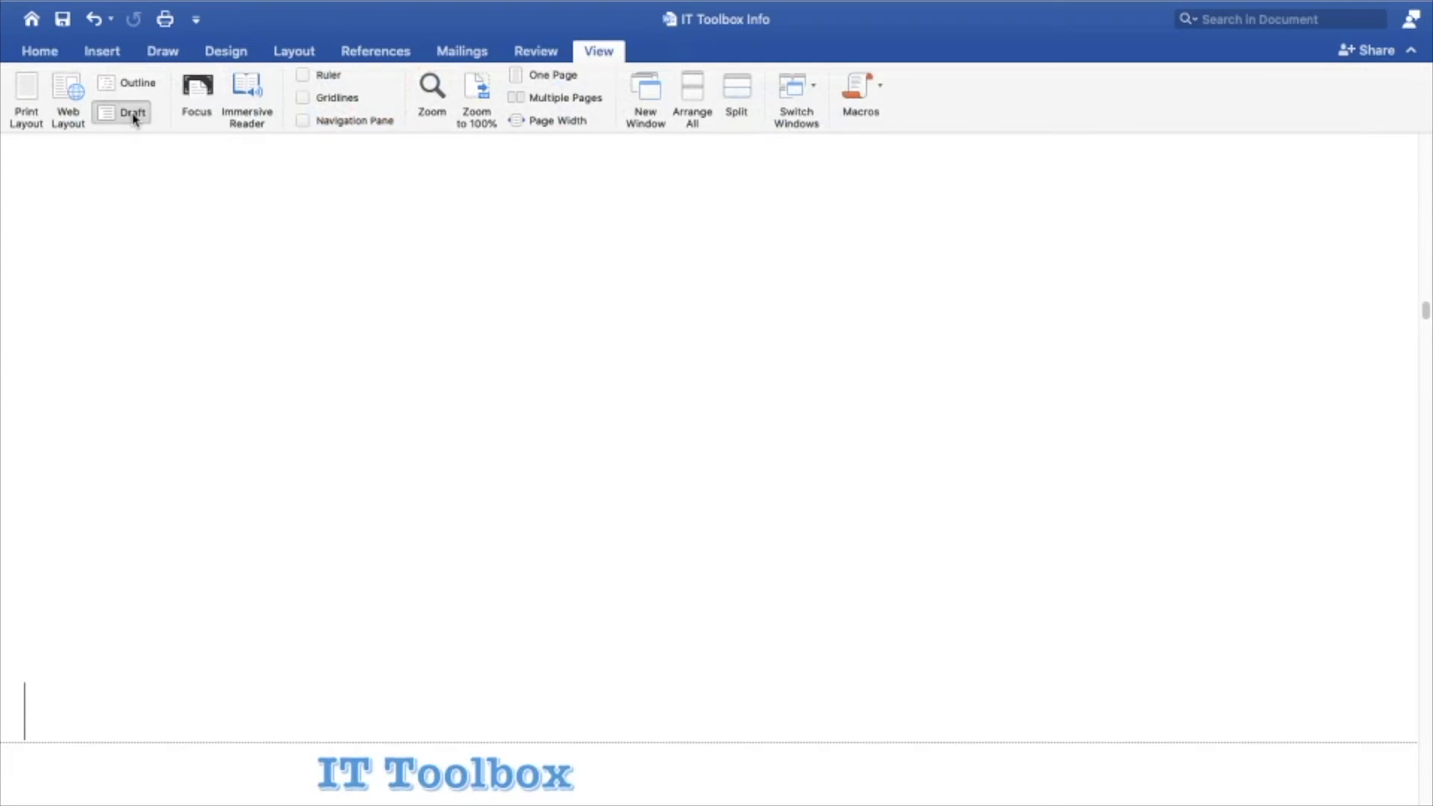
pyautogui.scroll(-5, 595, 432)
pyautogui.scroll(-20, 595, 437)
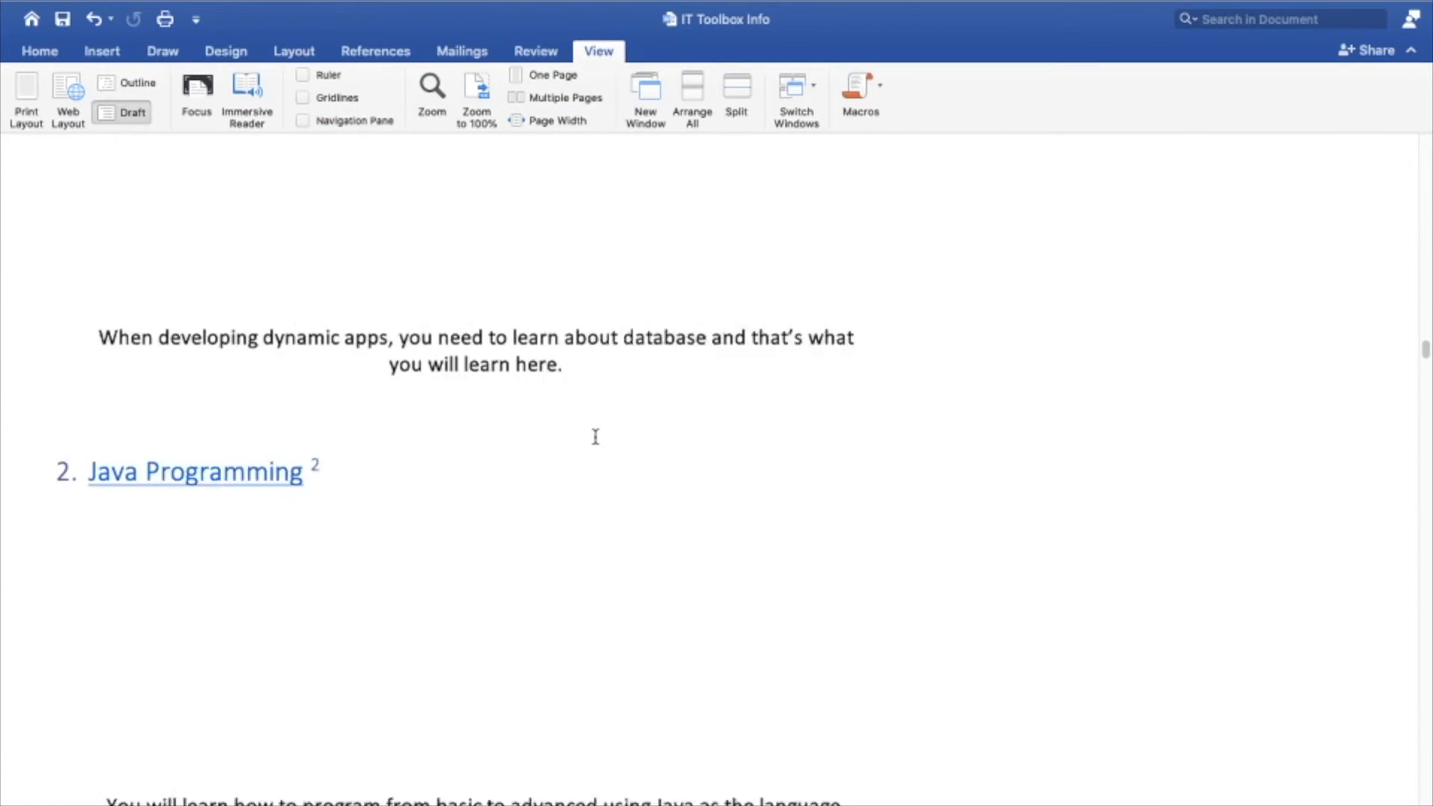
pyautogui.scroll(-20, 594, 437)
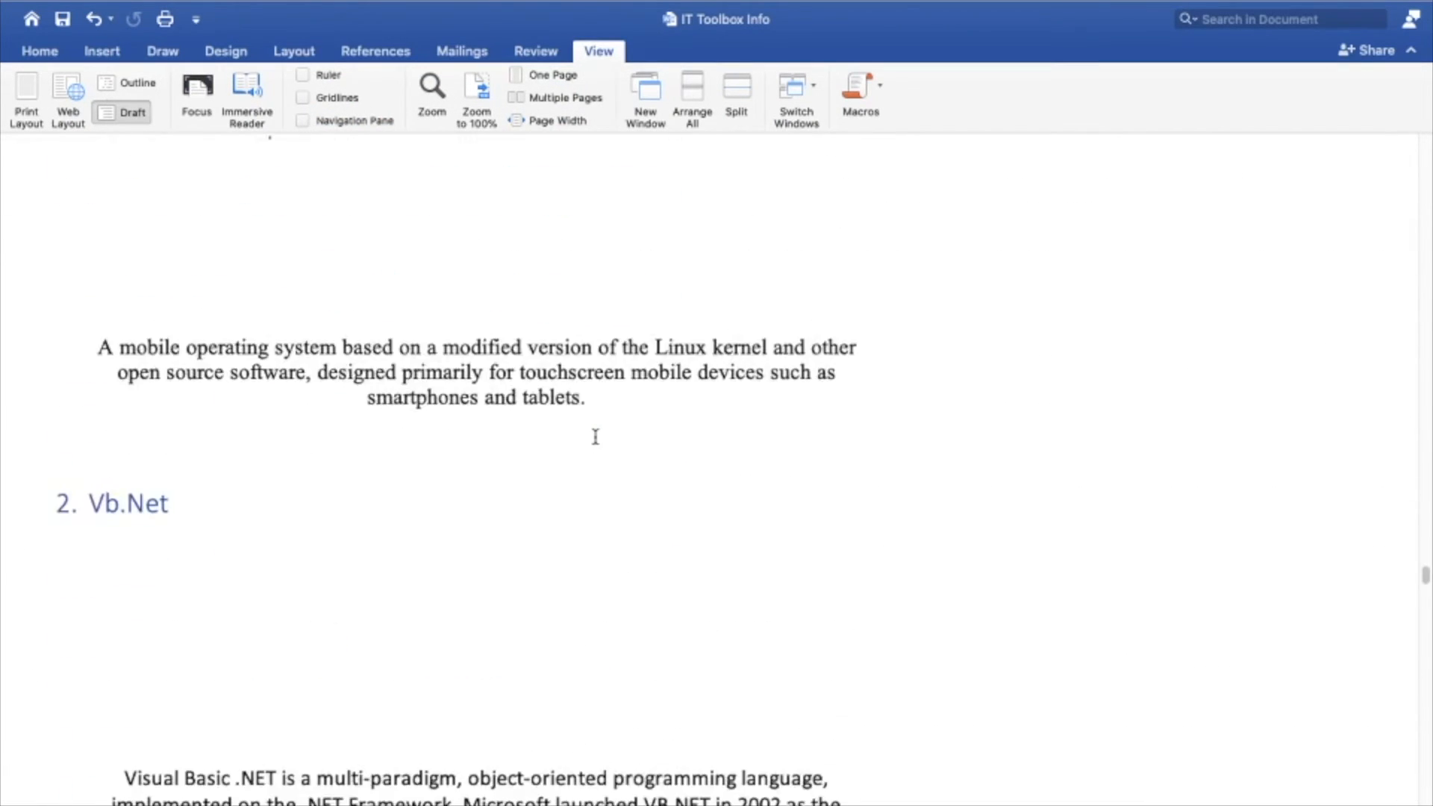
pyautogui.scroll(20, 594, 437)
pyautogui.scroll(20, 595, 437)
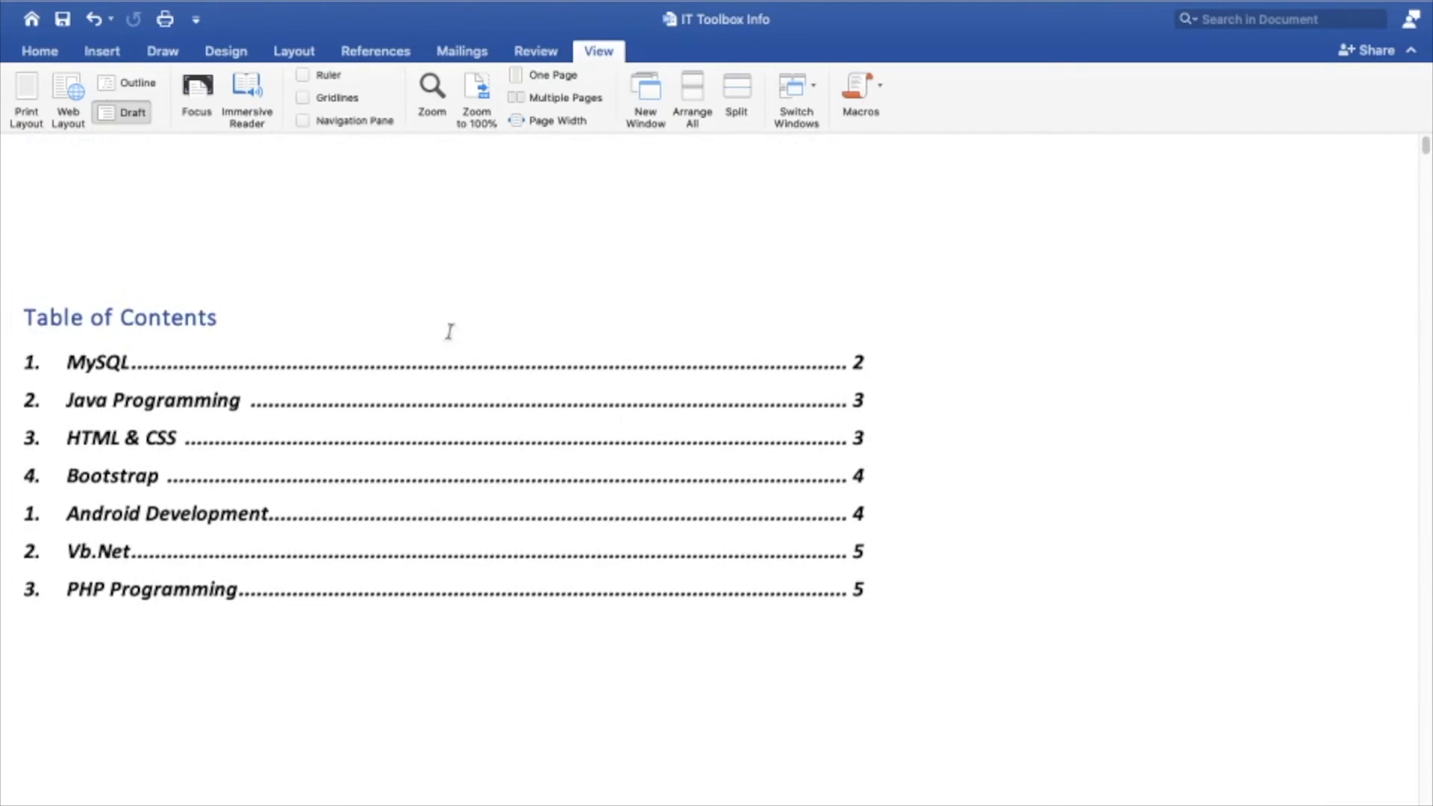
# Return to Print Layout view and insert a Continuous section break at the end of the table of contents page
pyautogui.click(26, 94)
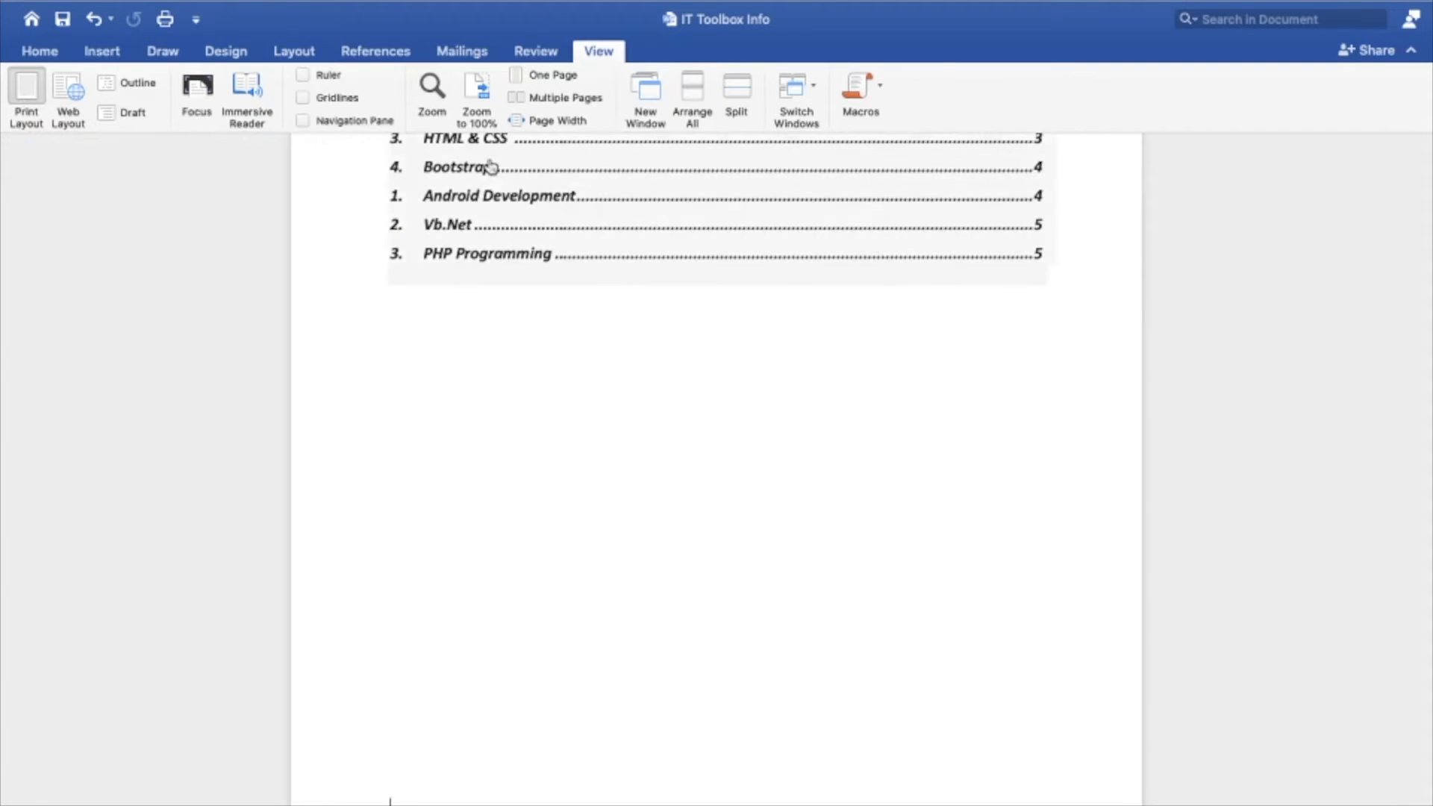
pyautogui.scroll(-5, 637, 532)
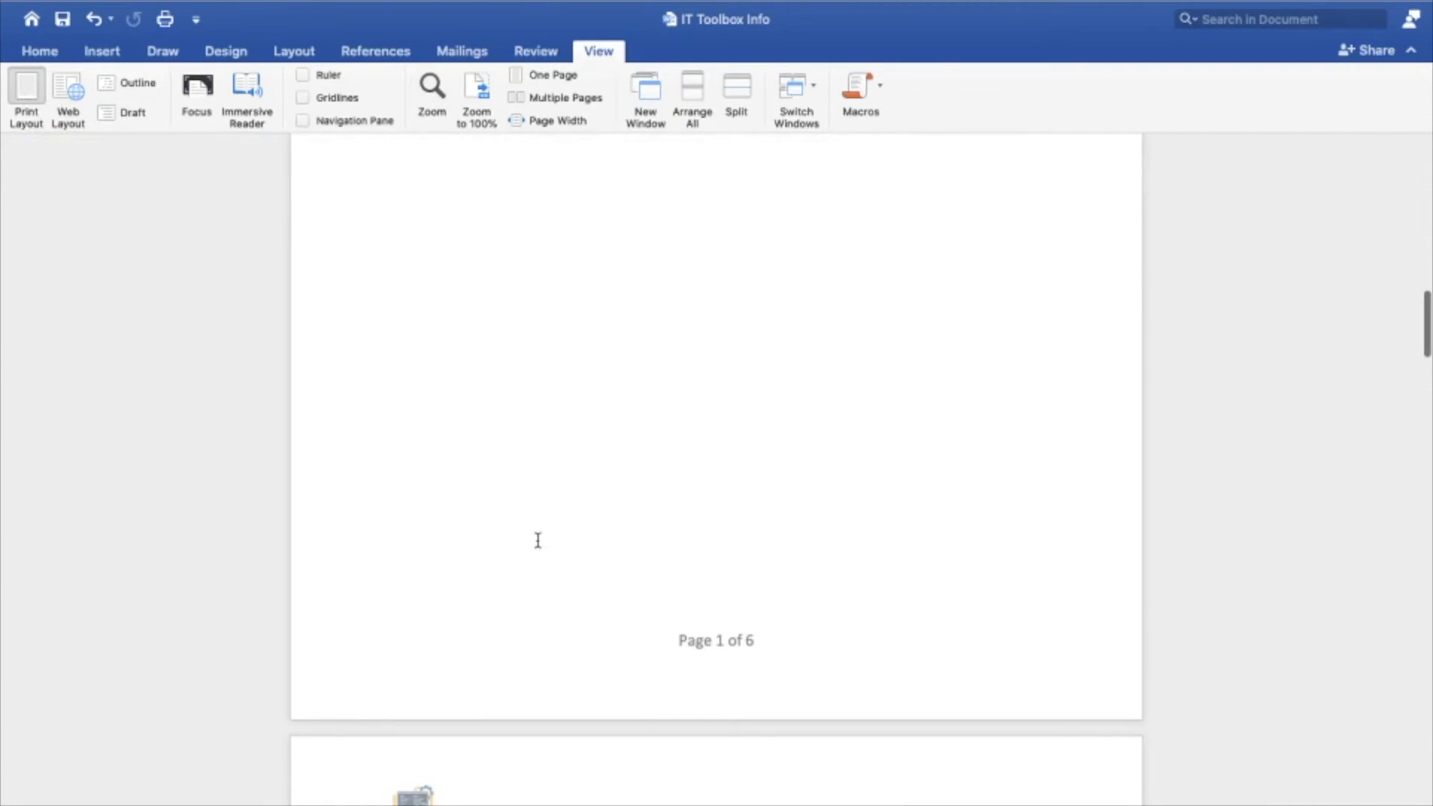
pyautogui.click(295, 52)
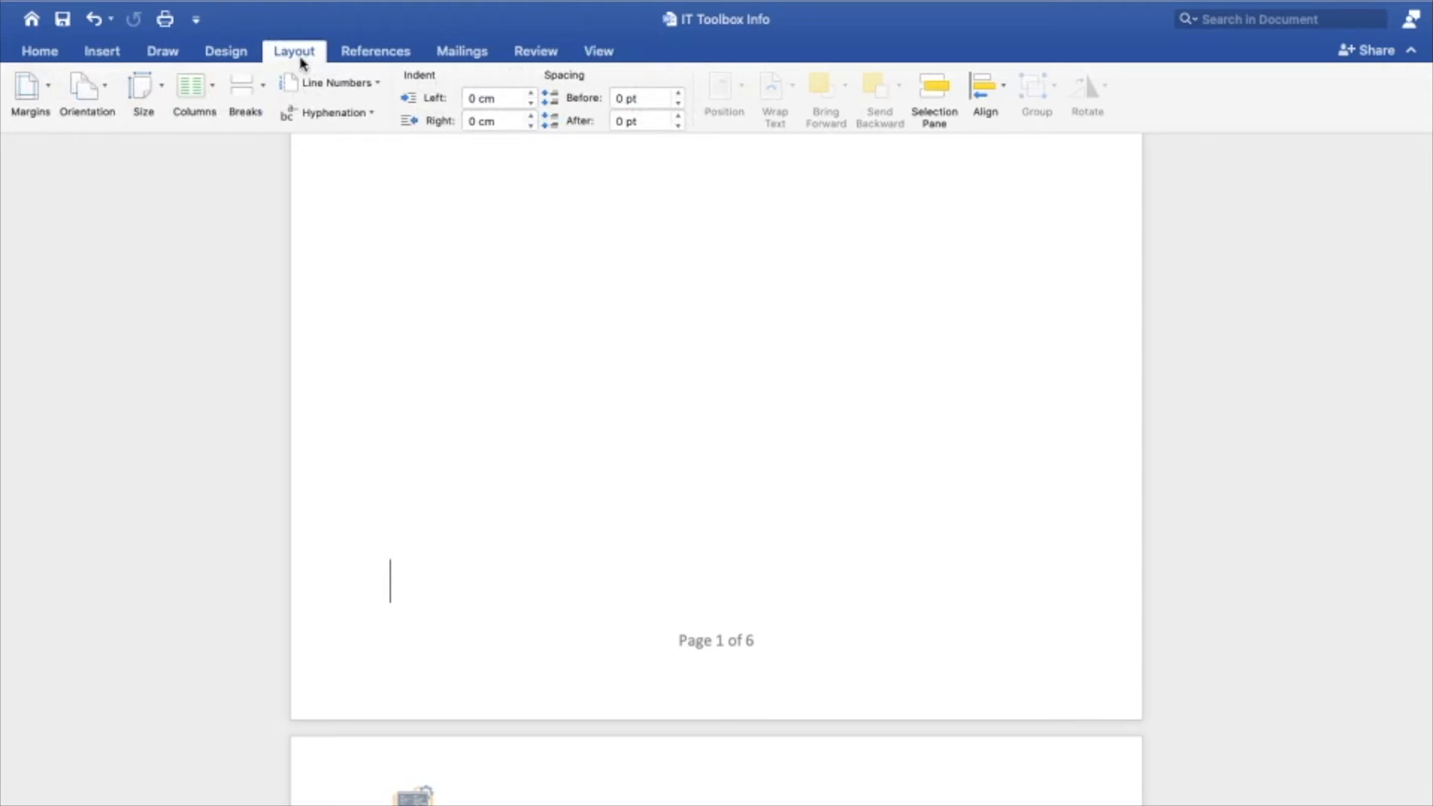
pyautogui.click(261, 95)
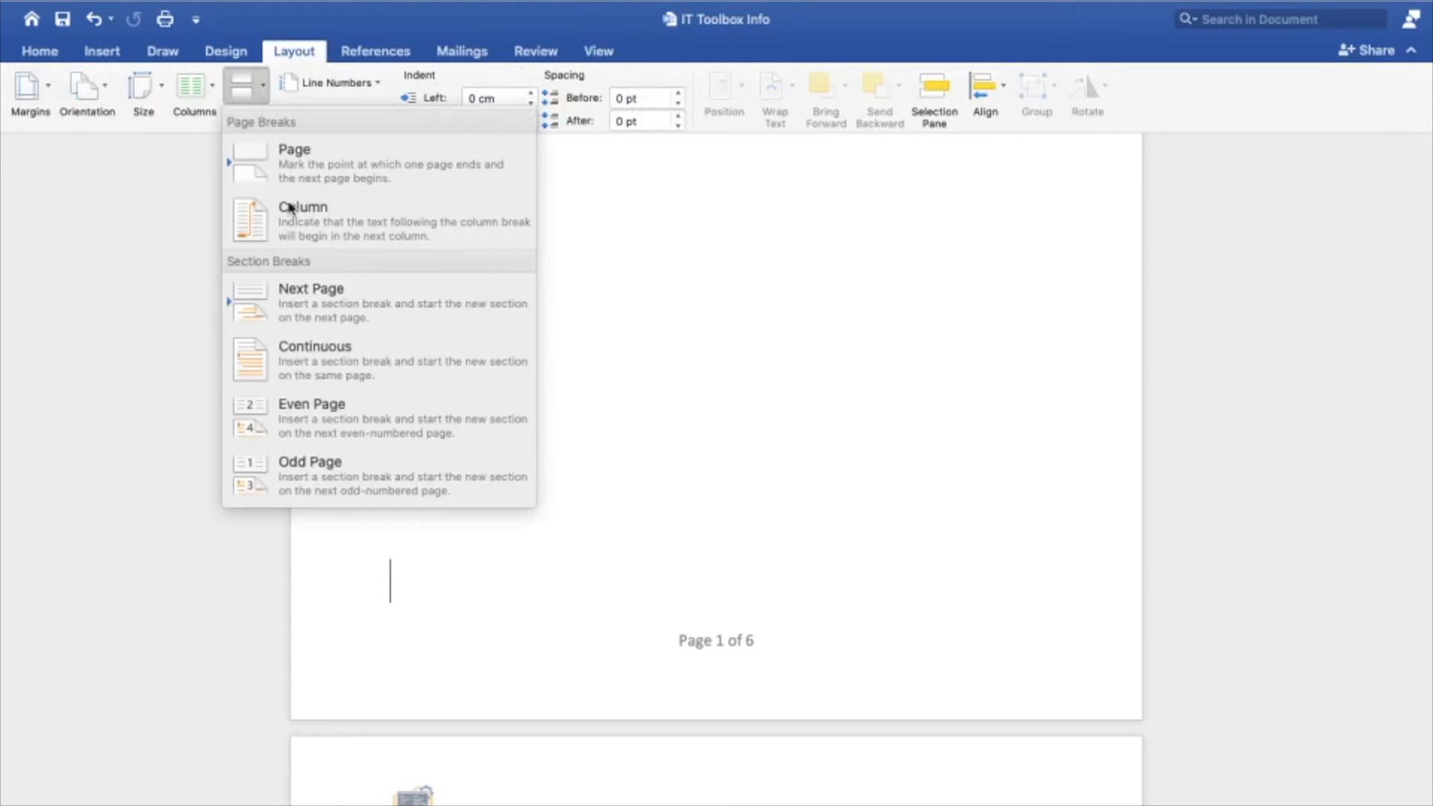
pyautogui.click(356, 385)
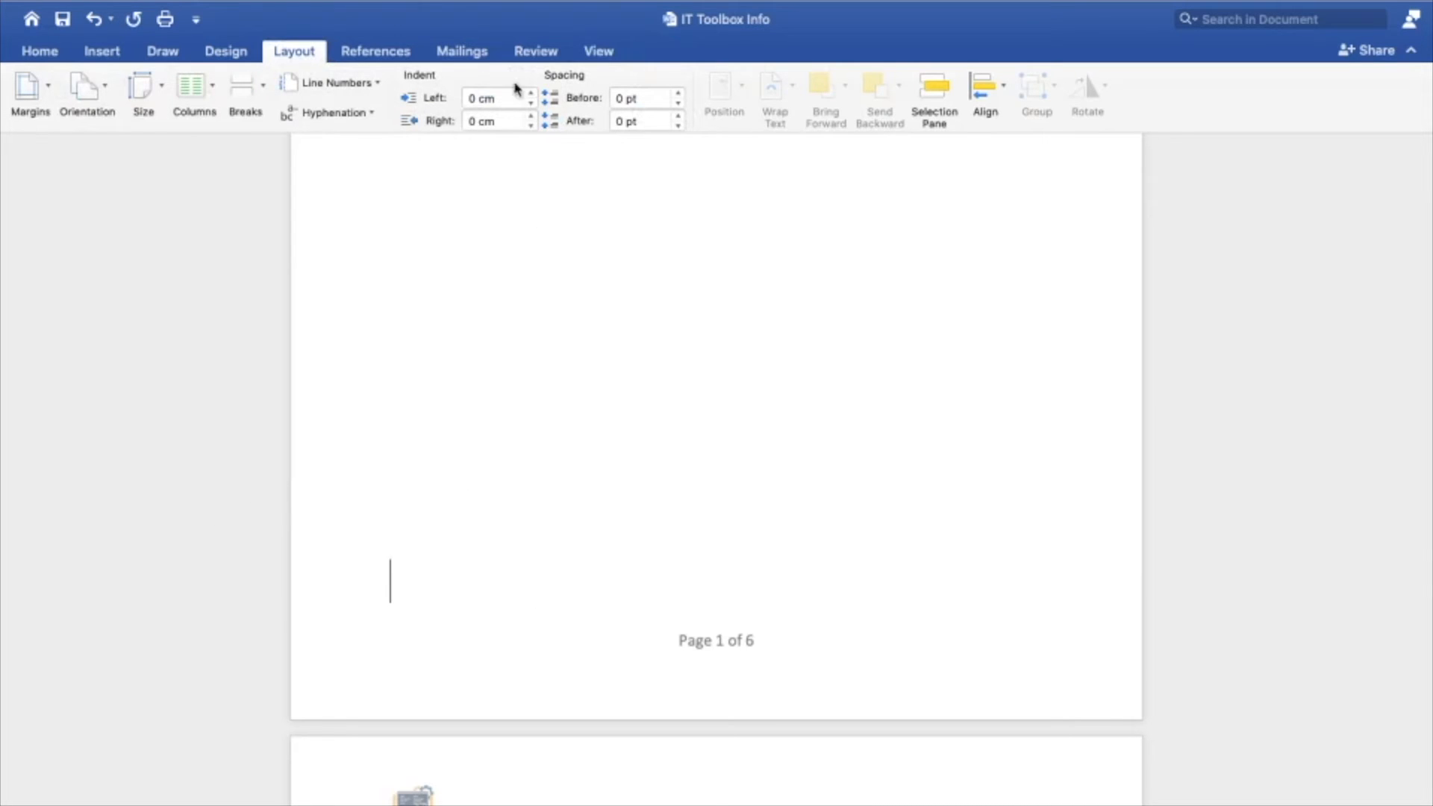
# Switch to Draft view and inspect the section break before the IT Toolbox title
pyautogui.click(597, 51)
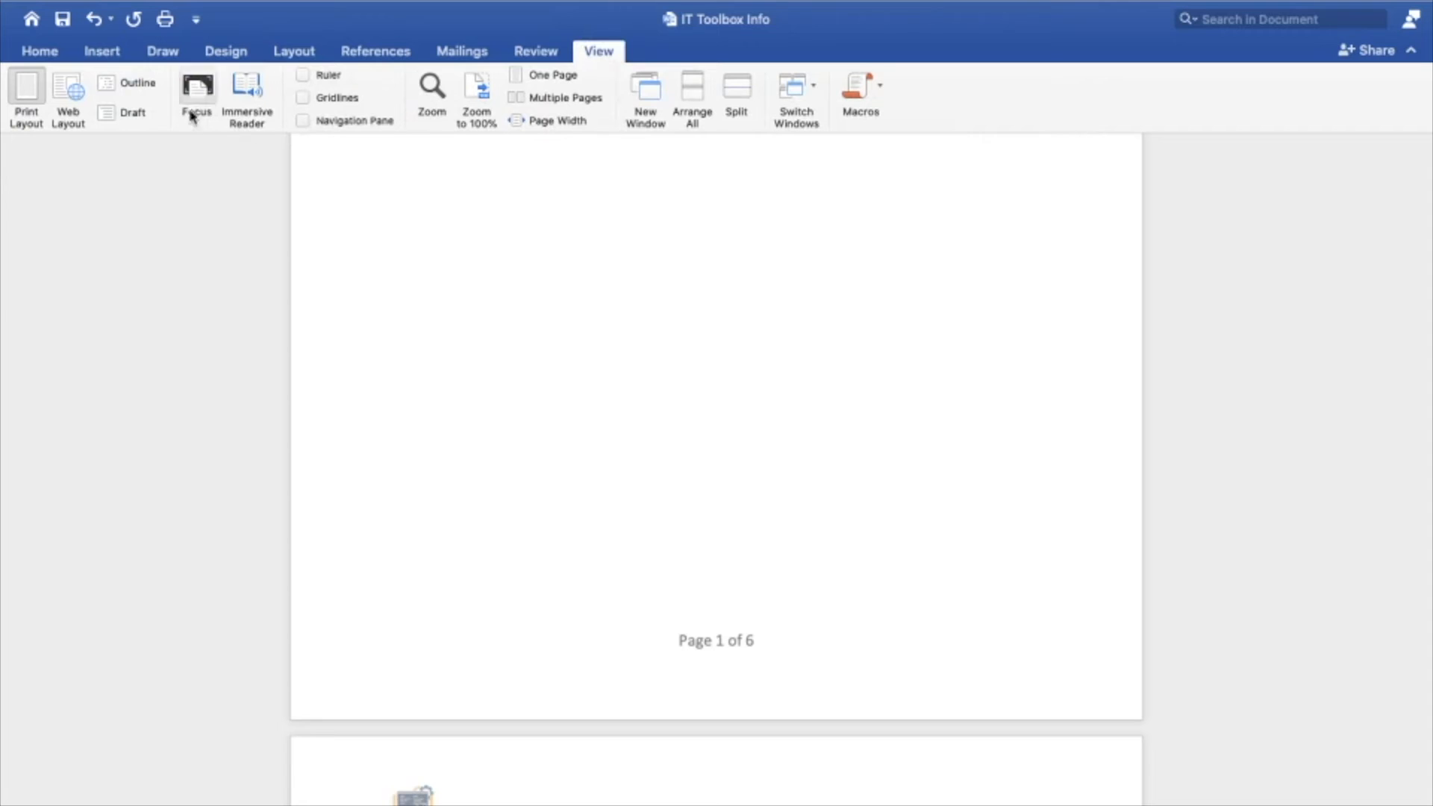
pyautogui.click(127, 113)
pyautogui.scroll(-5, 685, 715)
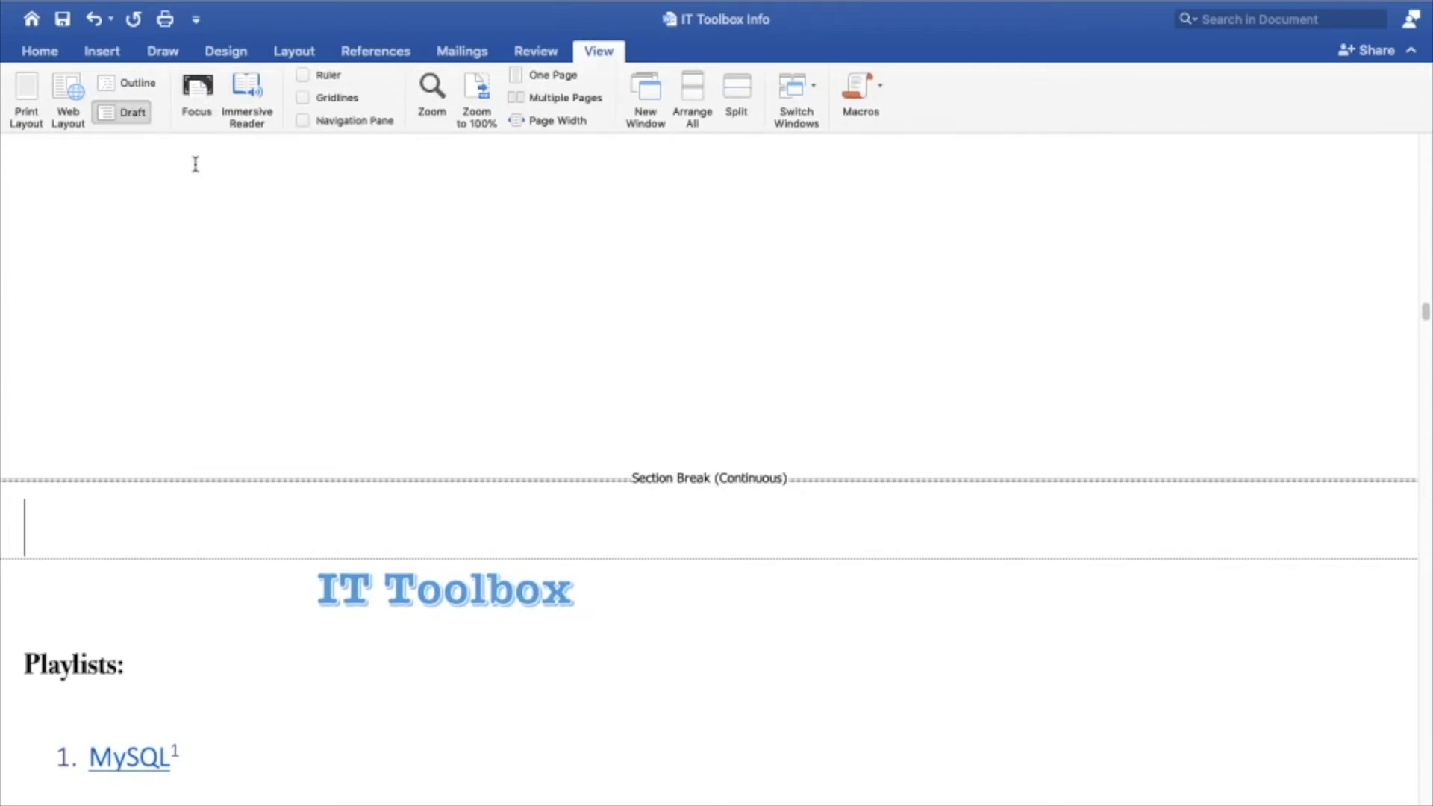
# Return to Print Layout view, edit the page footers and turn off Link to Previous for the Section 2 footer
pyautogui.click(25, 88)
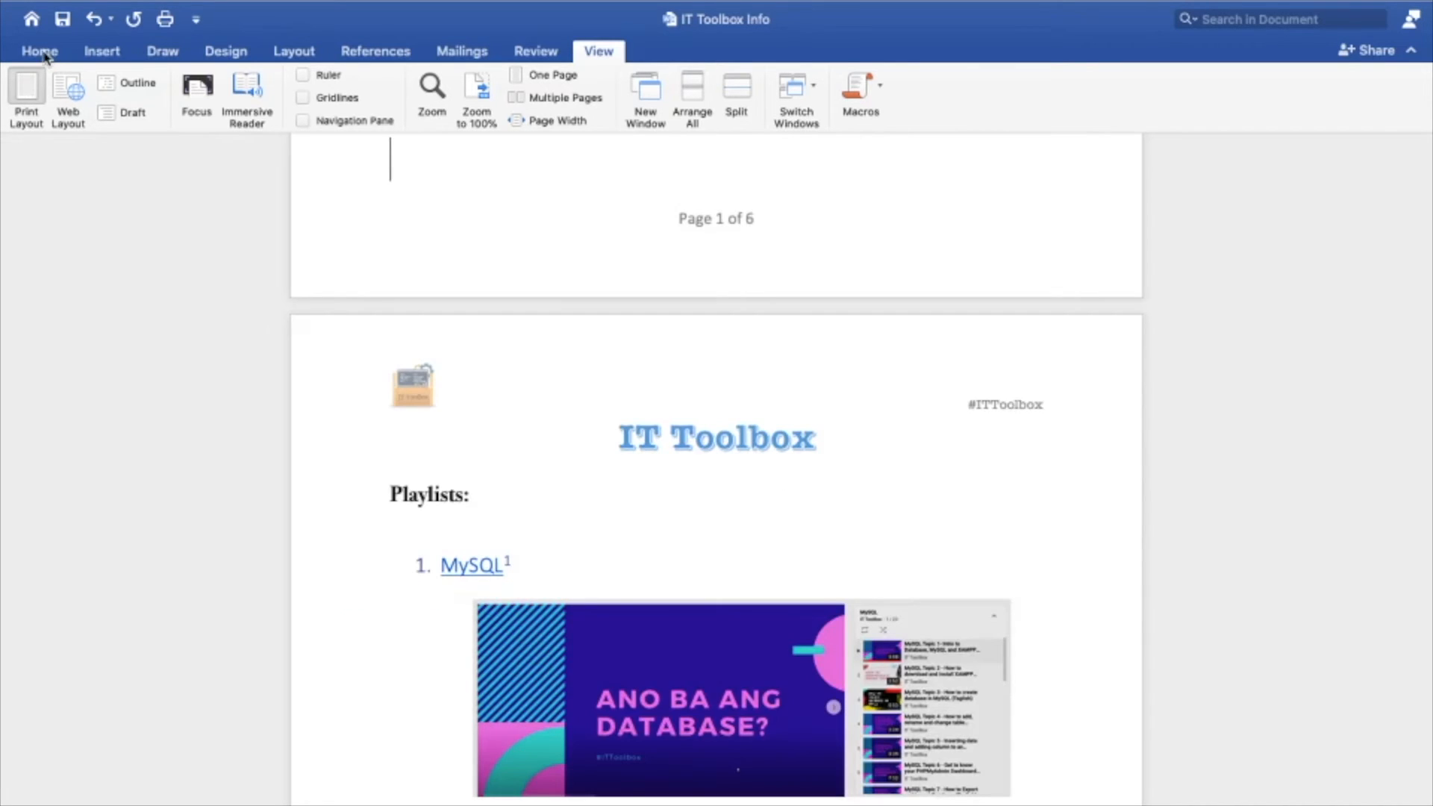
pyautogui.scroll(5, 451, 335)
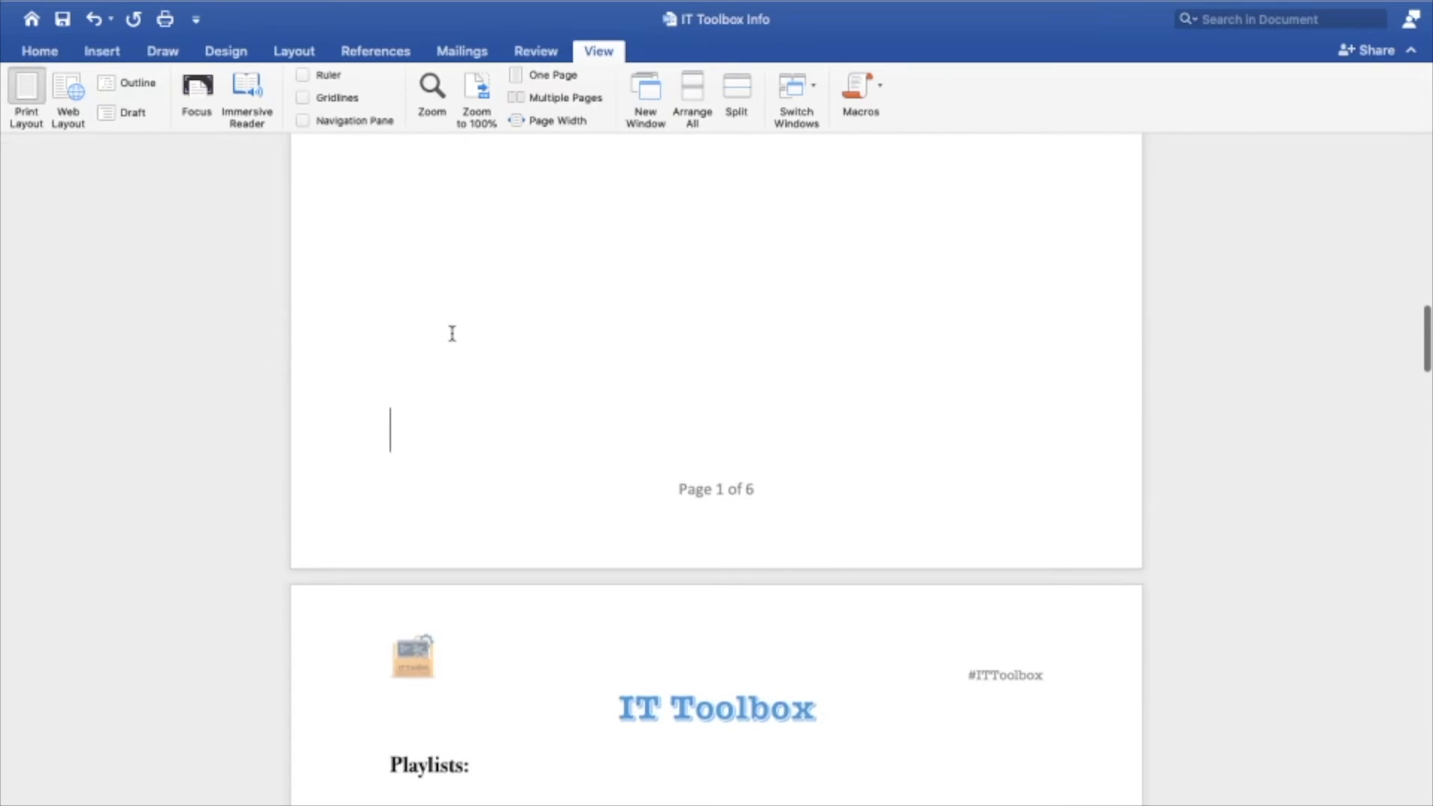
pyautogui.doubleClick(712, 498)
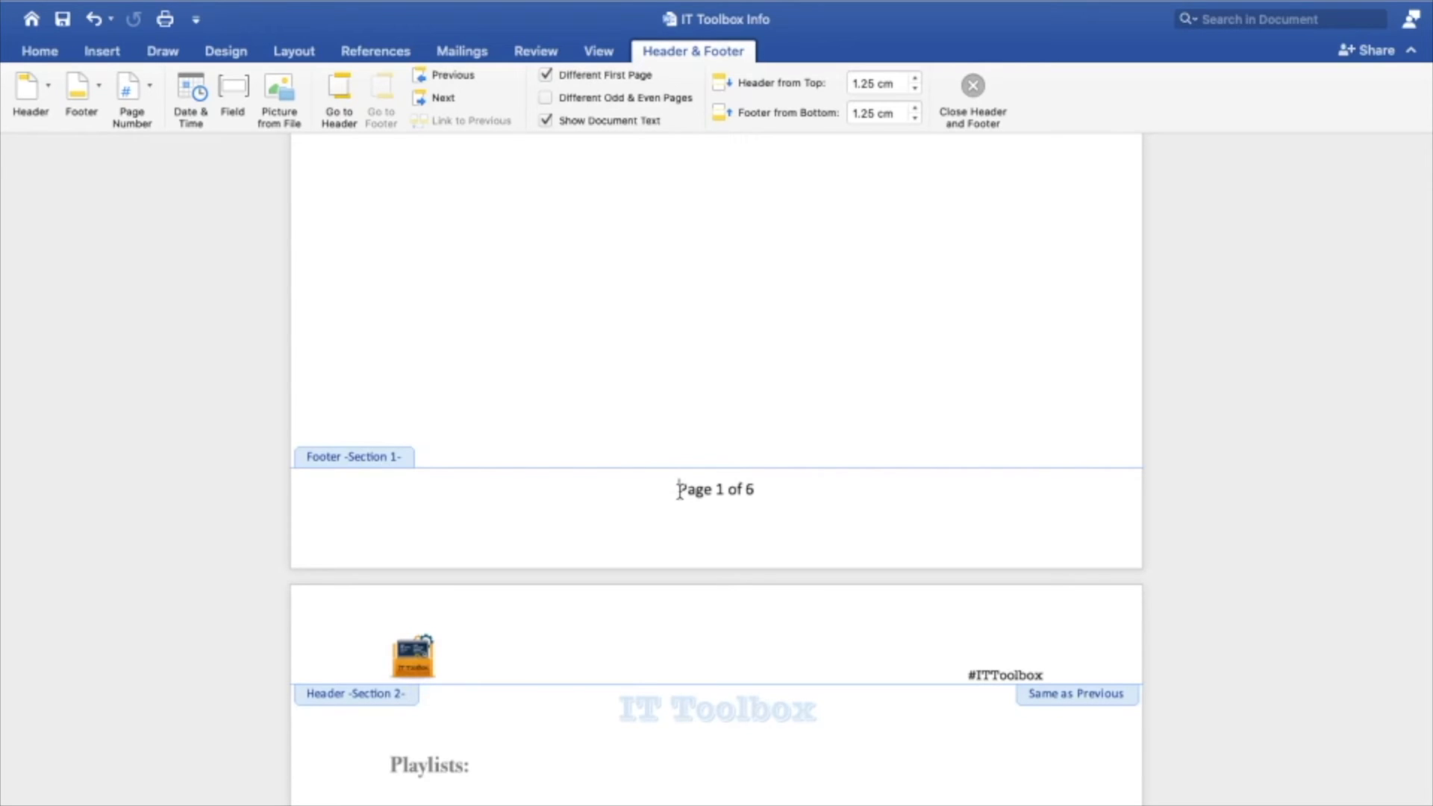
pyautogui.click(440, 98)
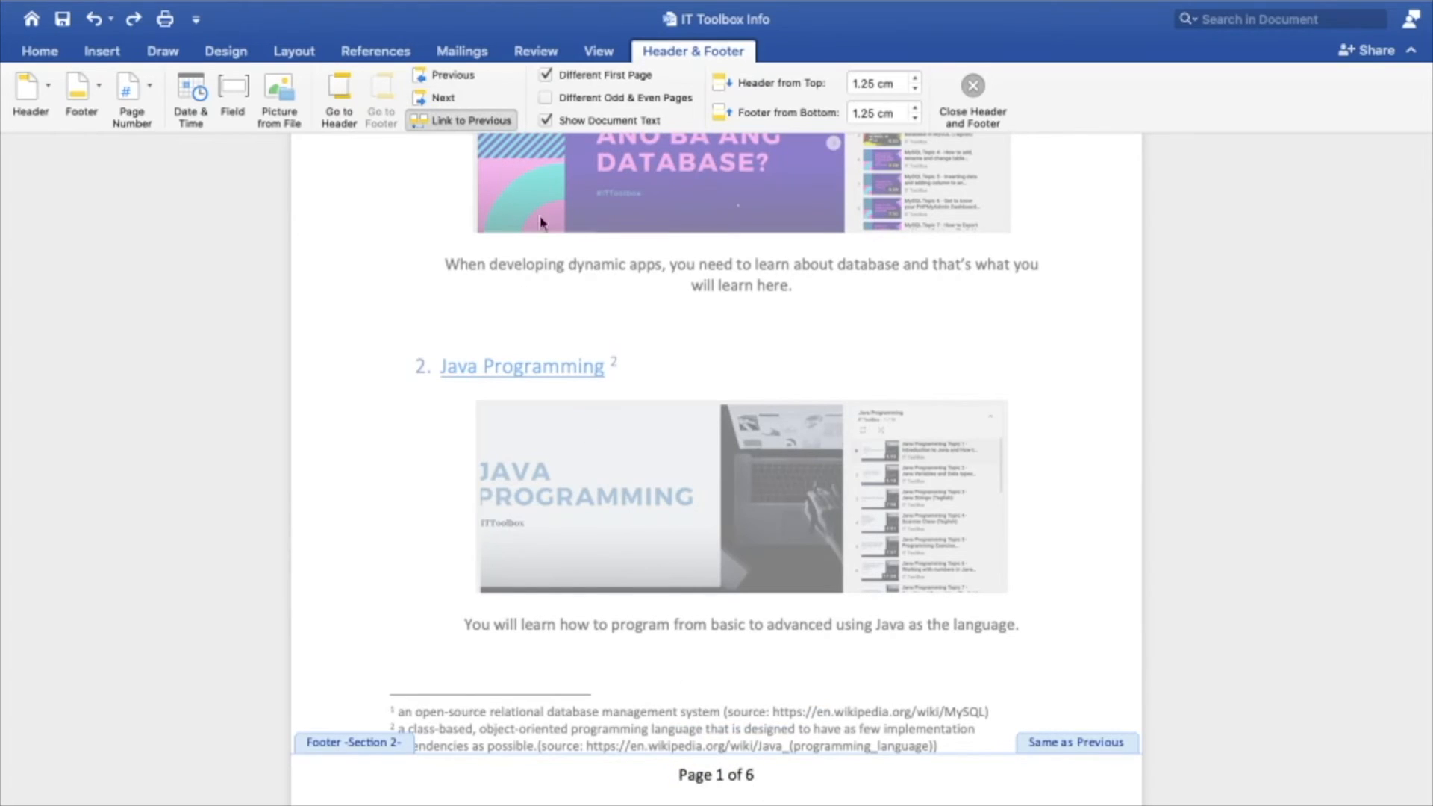
pyautogui.click(448, 122)
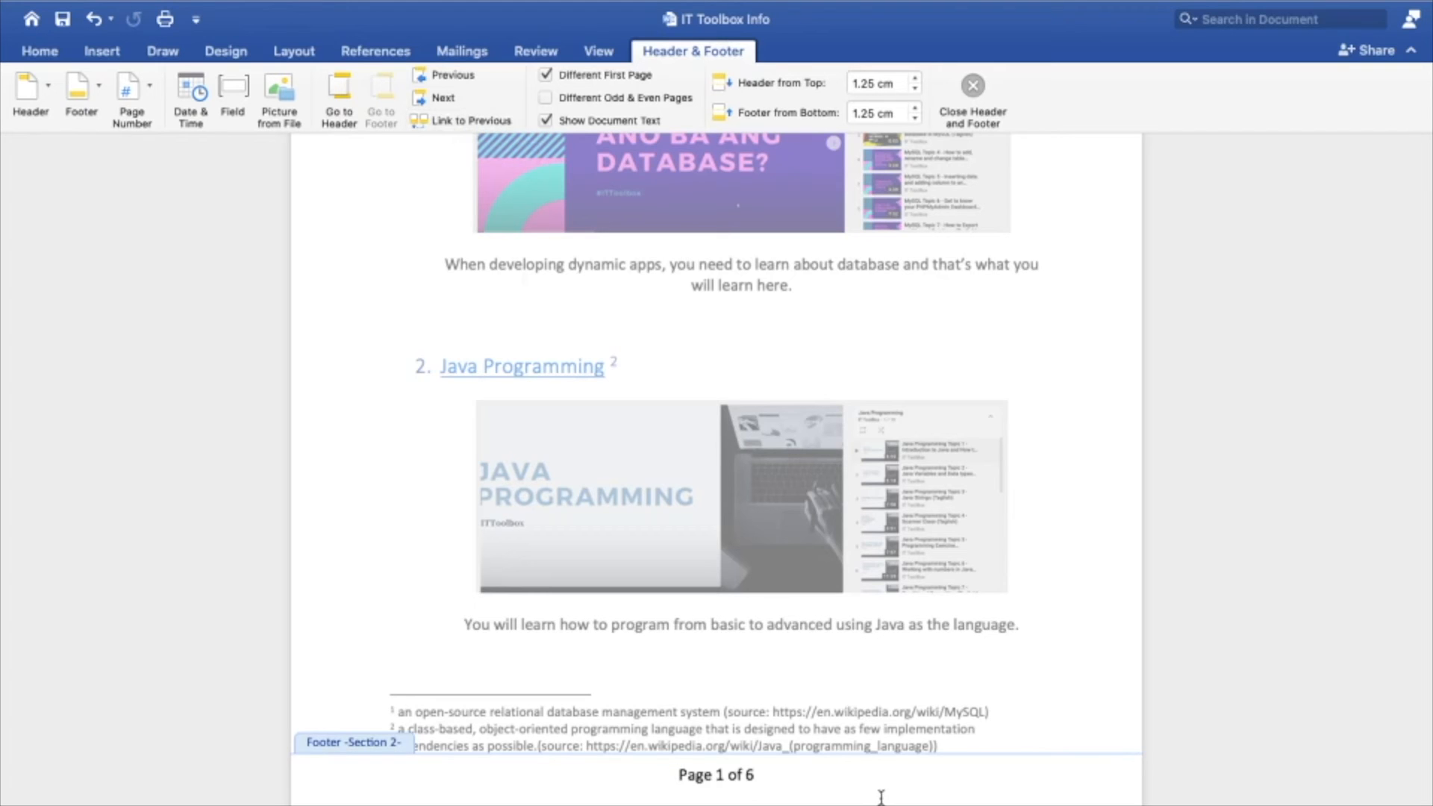
# Delete the page number text from the Section 1 footer, check the Section 2 footers and close header and footer editing
pyautogui.scroll(6, 854, 790)
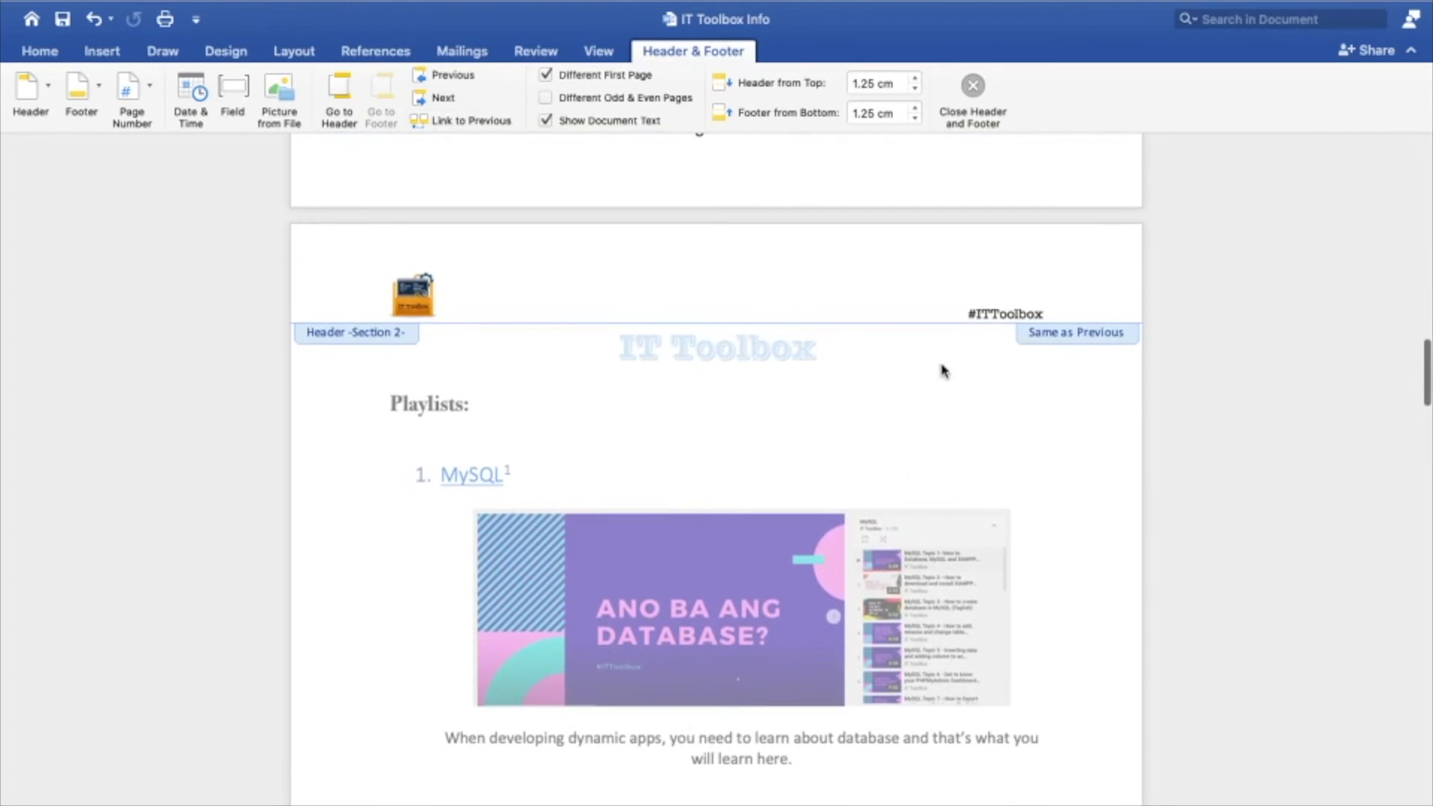
pyautogui.scroll(2, 942, 363)
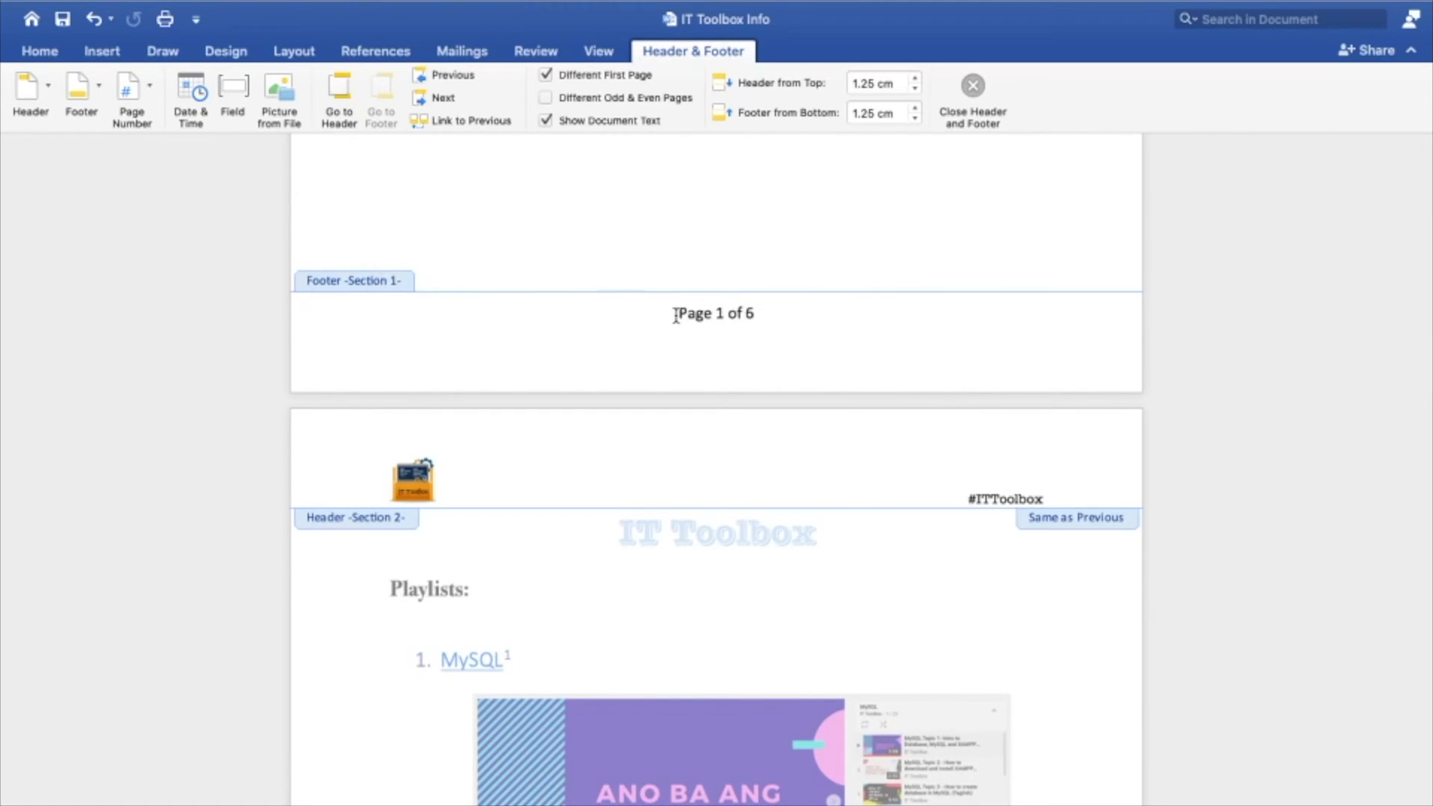
pyautogui.moveTo(675, 314); pyautogui.dragTo(804, 313)
pyautogui.press('BackSpace')
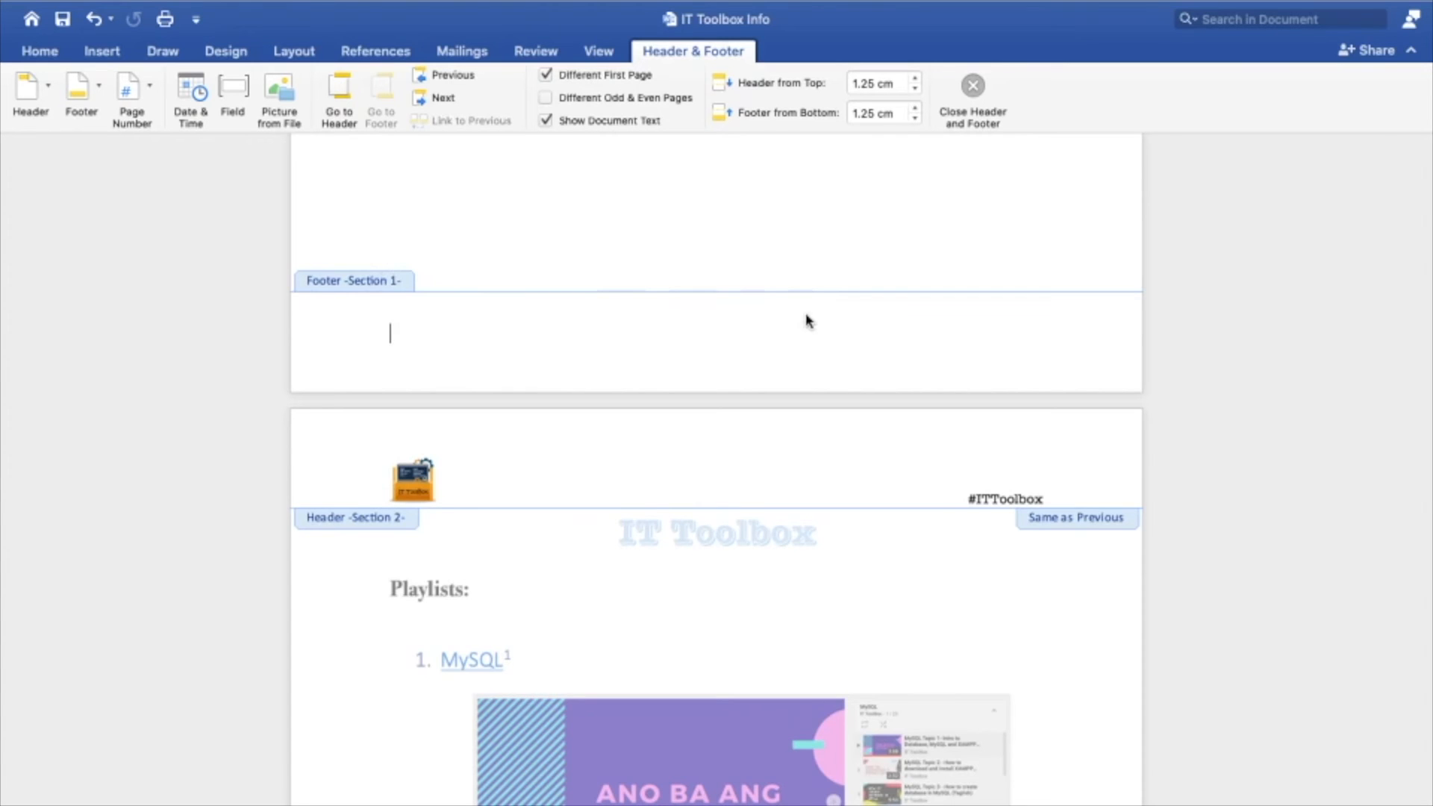
pyautogui.scroll(-15, 806, 320)
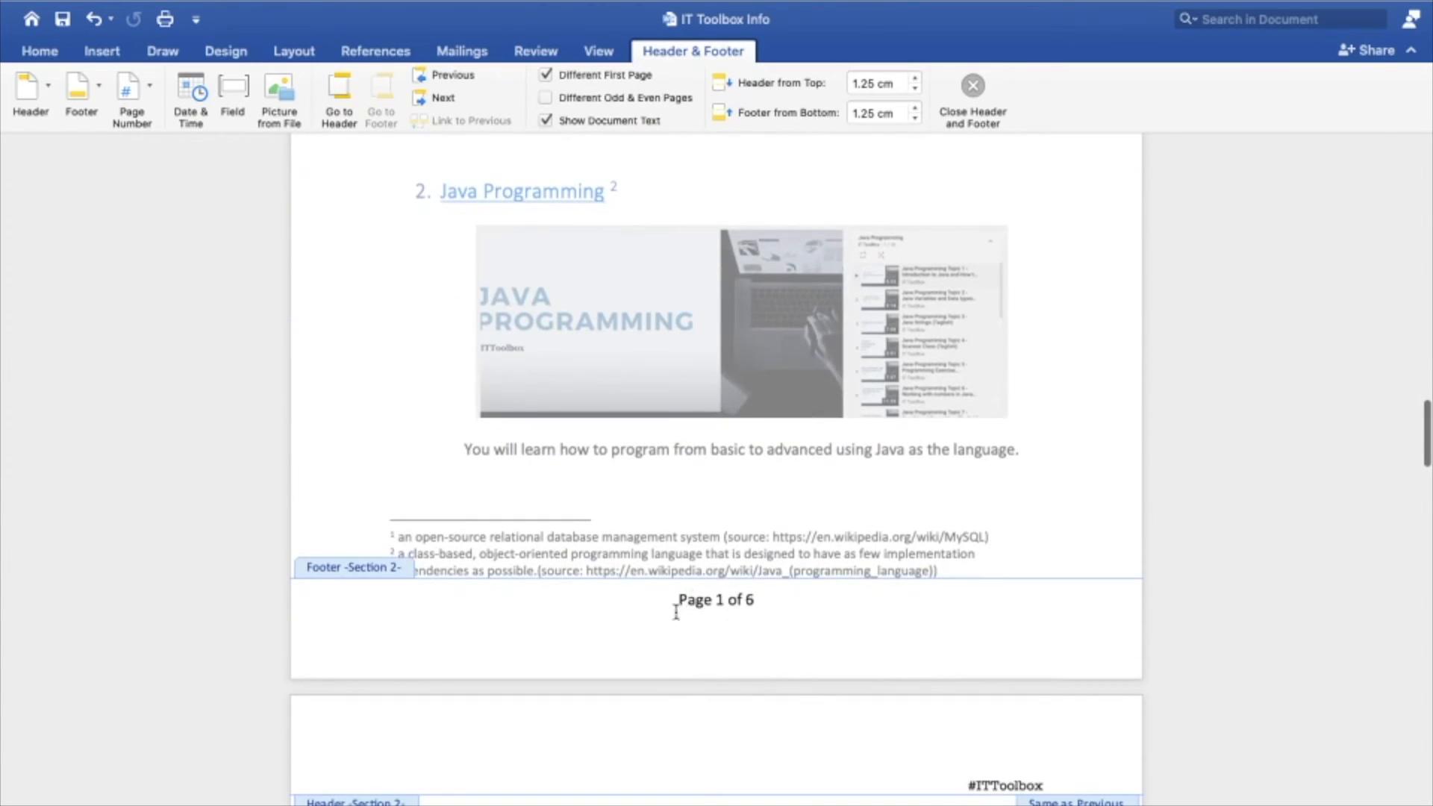
pyautogui.scroll(-15, 737, 606)
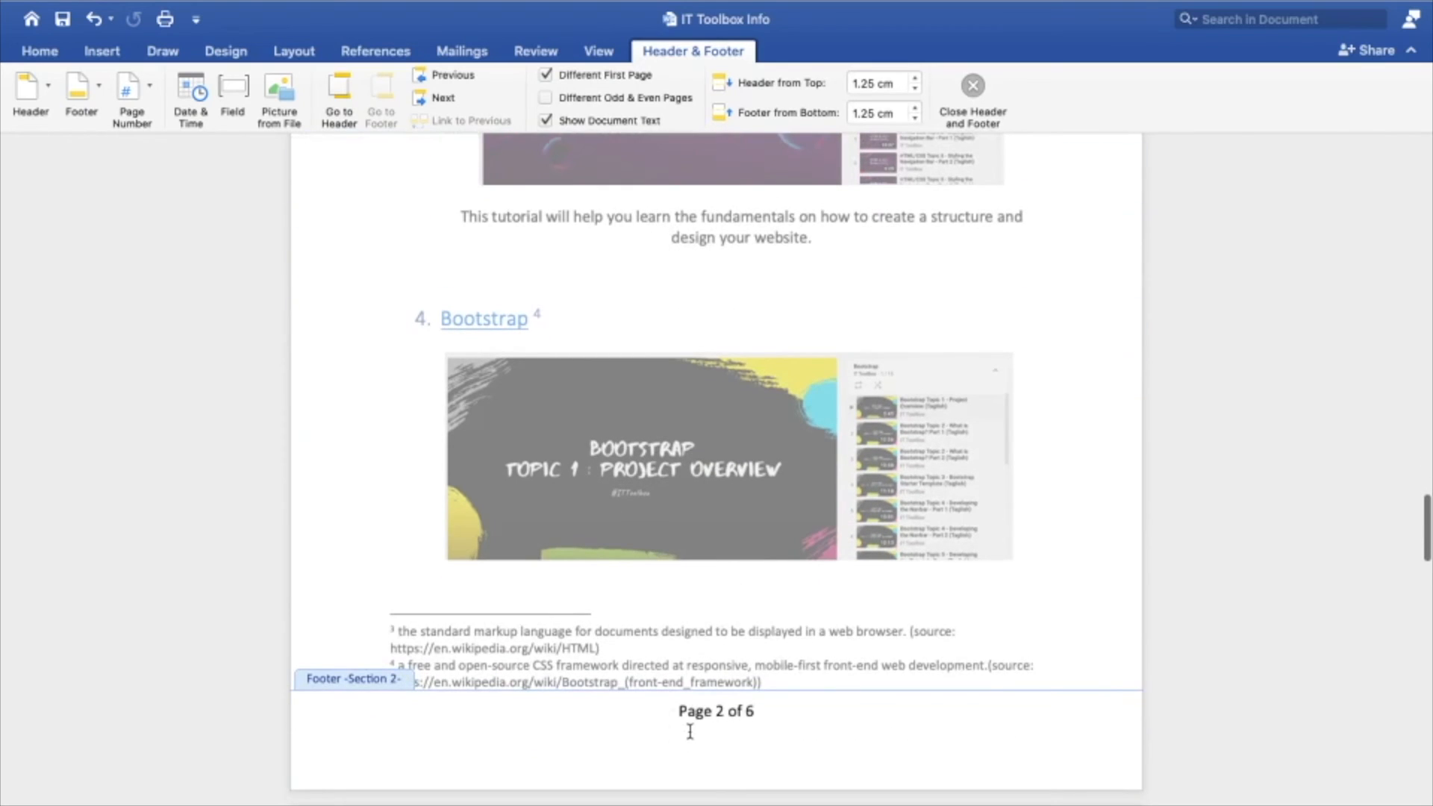
pyautogui.scroll(15, 689, 732)
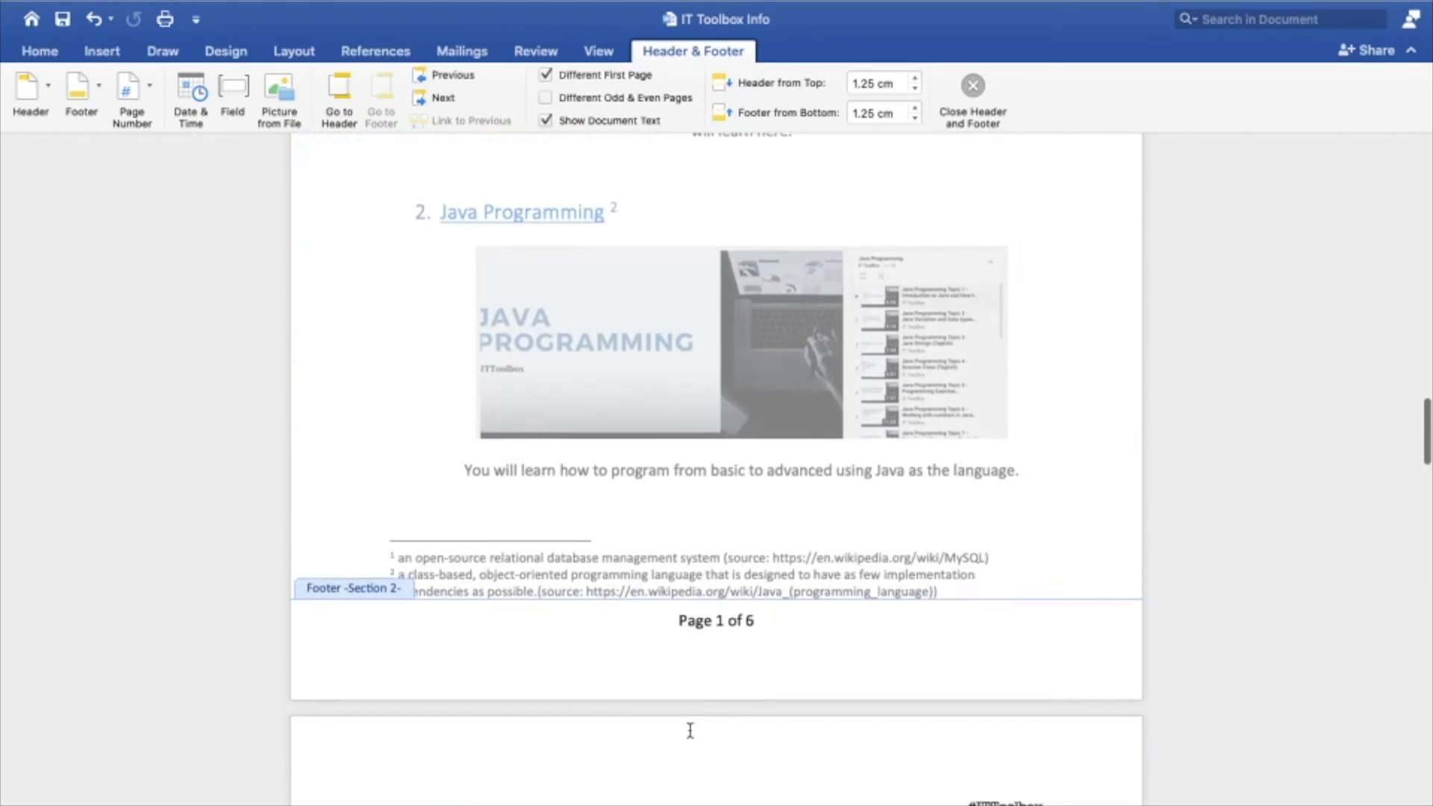
pyautogui.click(980, 91)
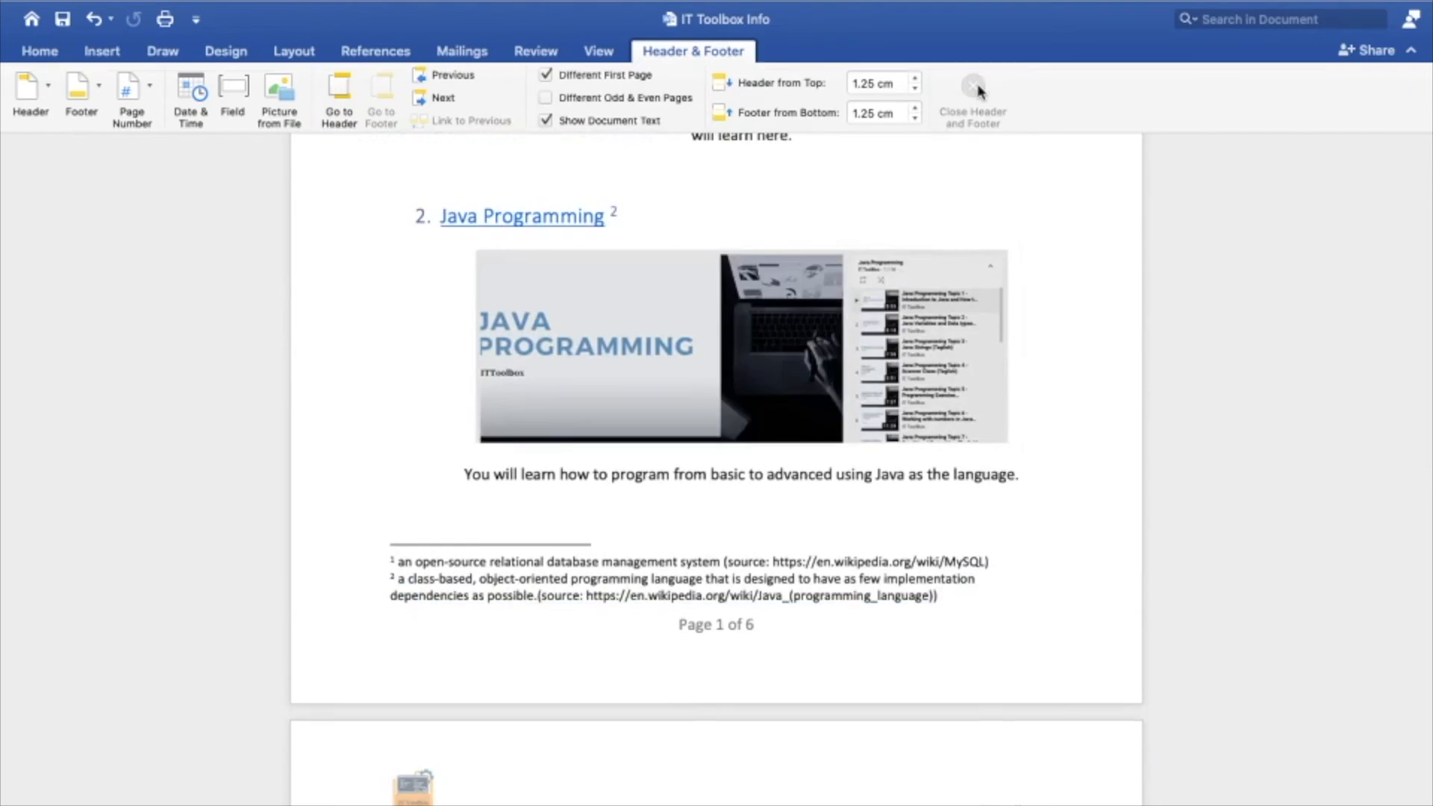
# Compare the page numbers listed in the table of contents with the footers of the content pages
pyautogui.scroll(10, 883, 369)
pyautogui.scroll(2, 883, 388)
pyautogui.click(594, 312)
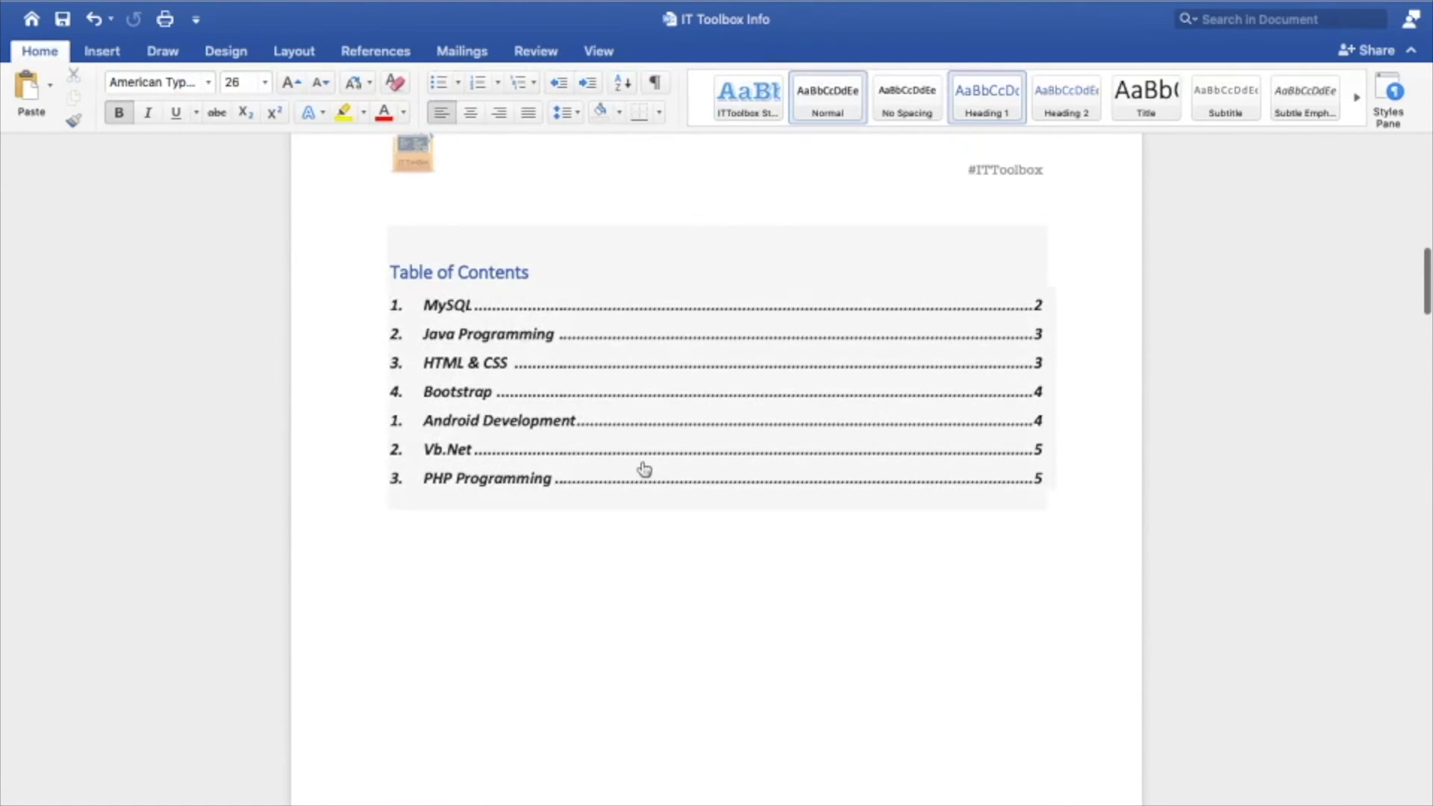
pyautogui.scroll(-20, 642, 464)
pyautogui.scroll(-2, 709, 492)
pyautogui.scroll(8, 711, 541)
pyautogui.scroll(-1, 701, 560)
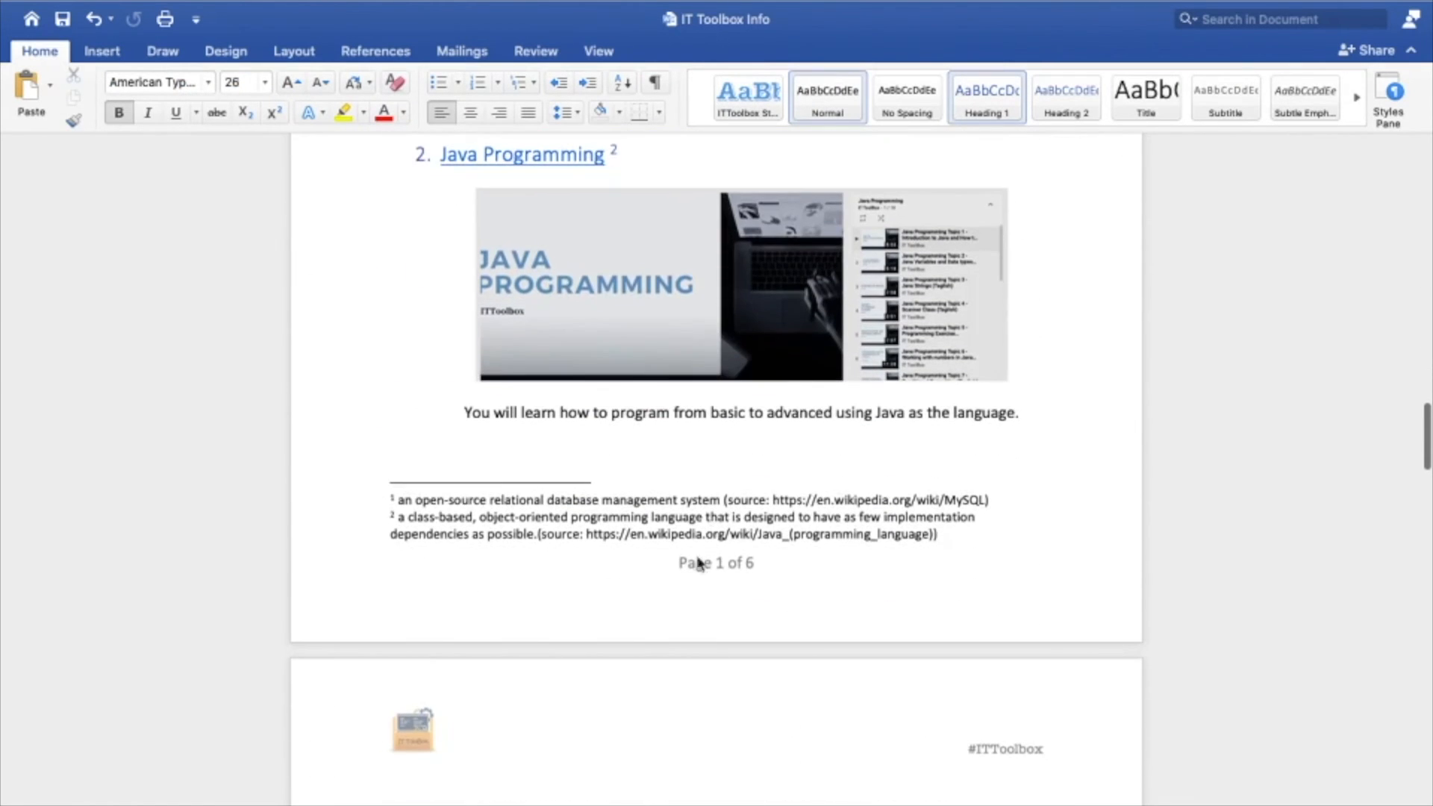
# Update the entire table of contents so its page numbers follow the new section numbering
pyautogui.scroll(20, 738, 563)
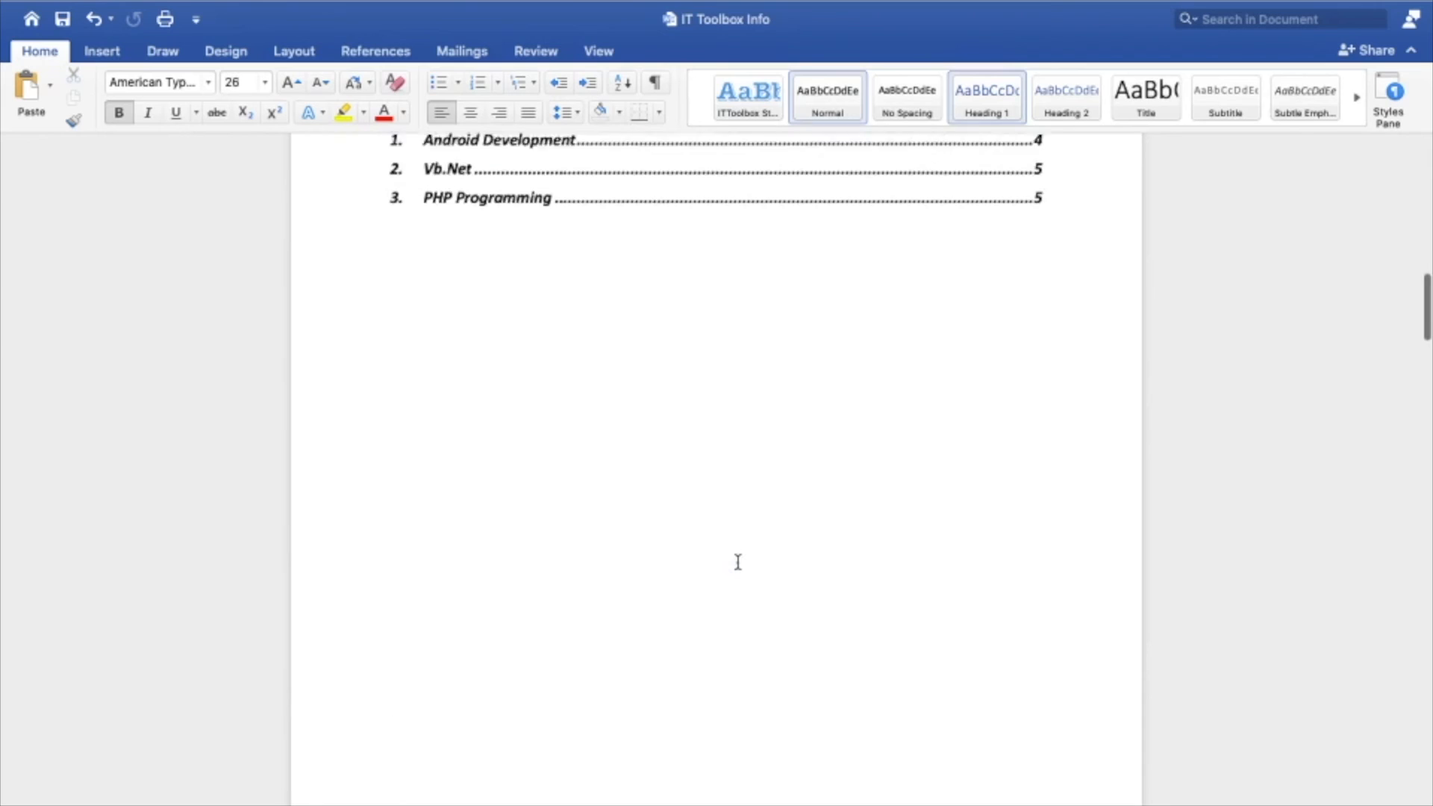
pyautogui.click(466, 289)
pyautogui.click(466, 228)
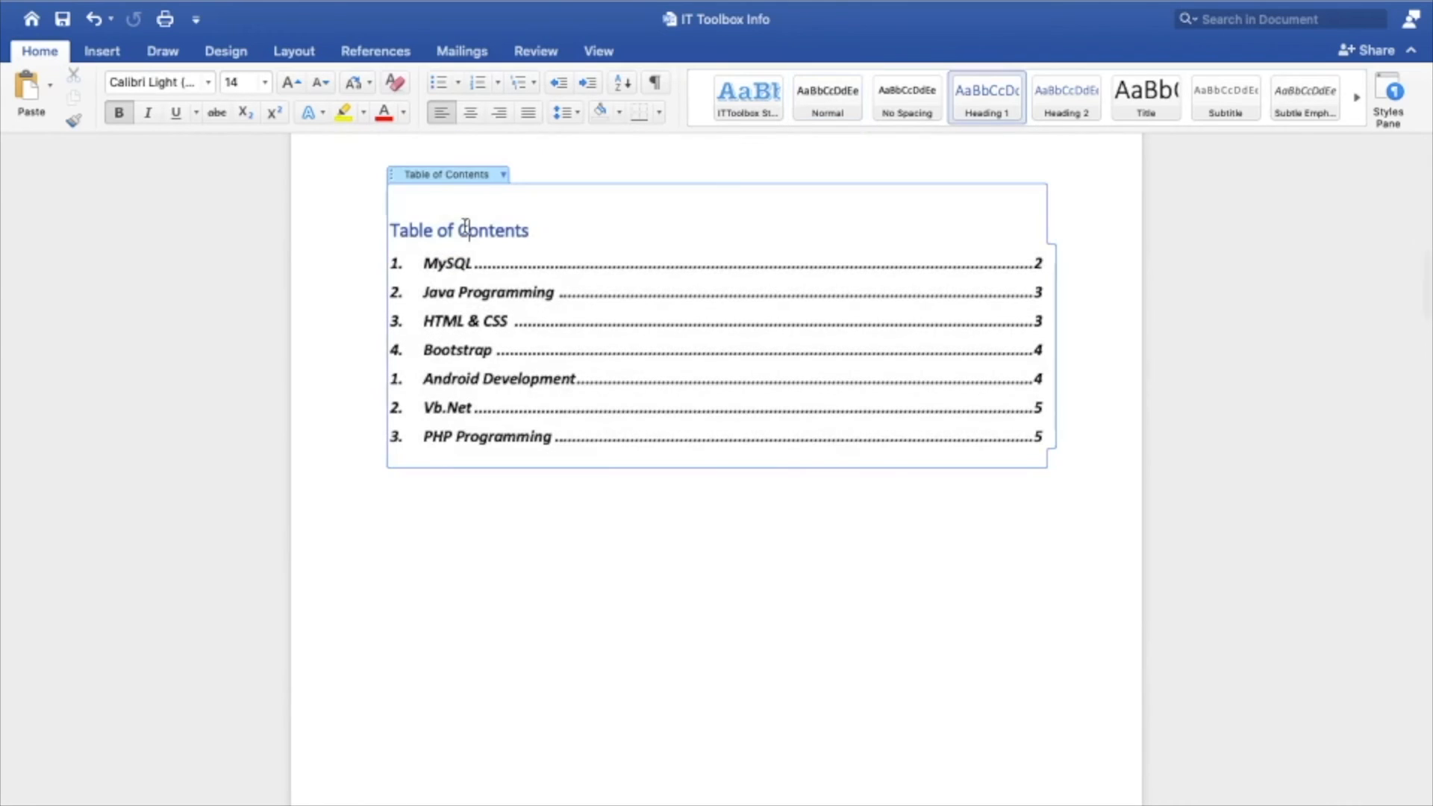
pyautogui.click(503, 174)
pyautogui.click(552, 198)
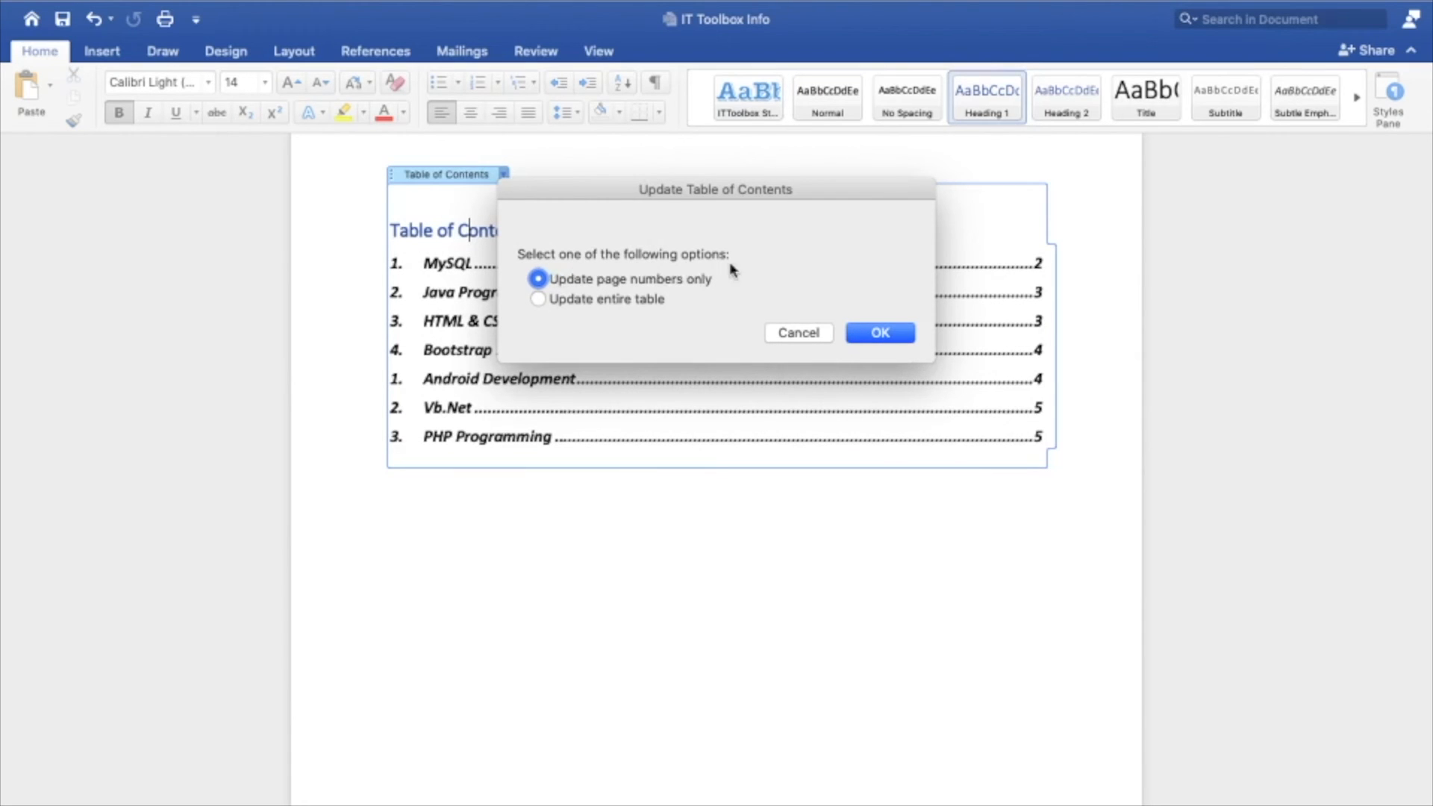
pyautogui.click(637, 301)
pyautogui.click(903, 334)
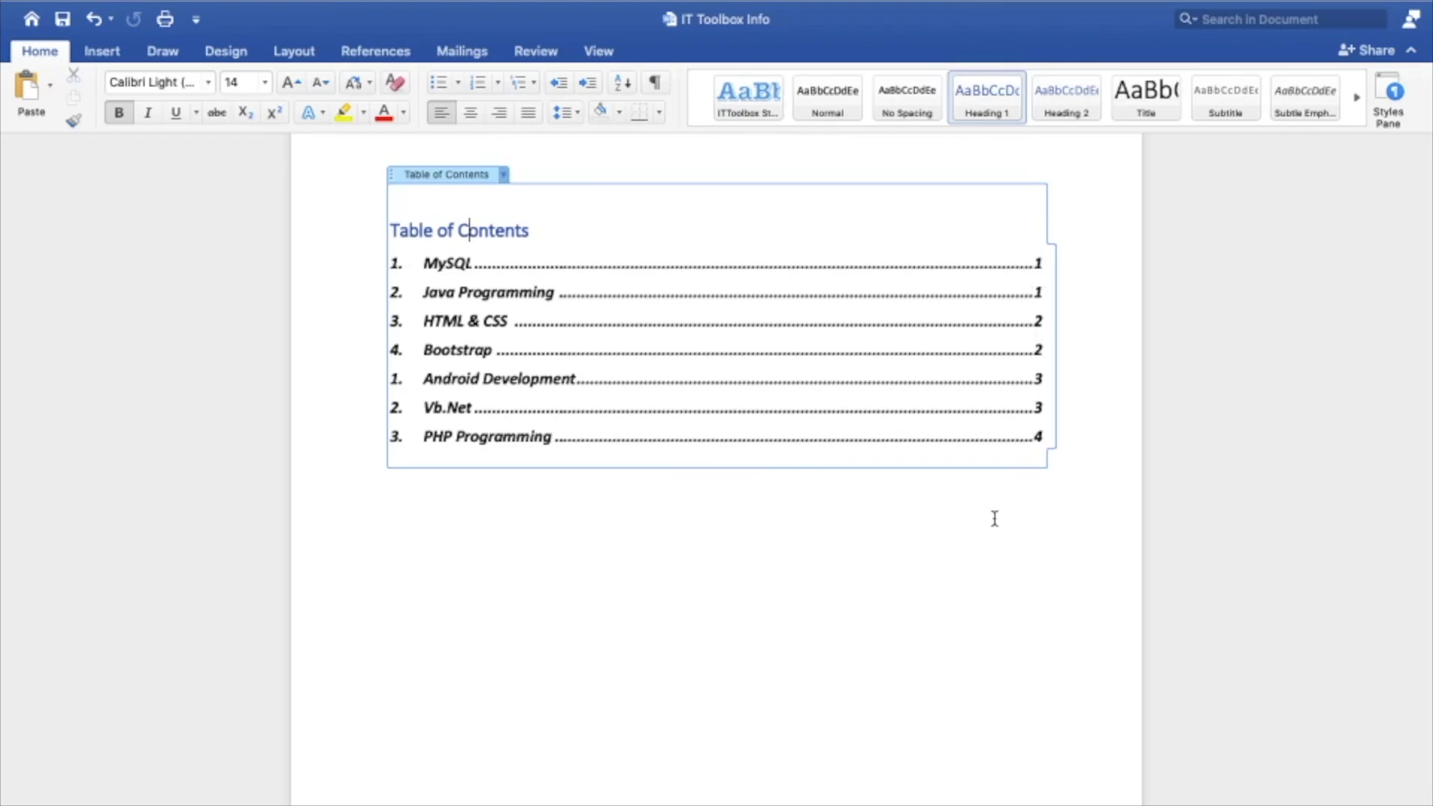
pyautogui.click(951, 515)
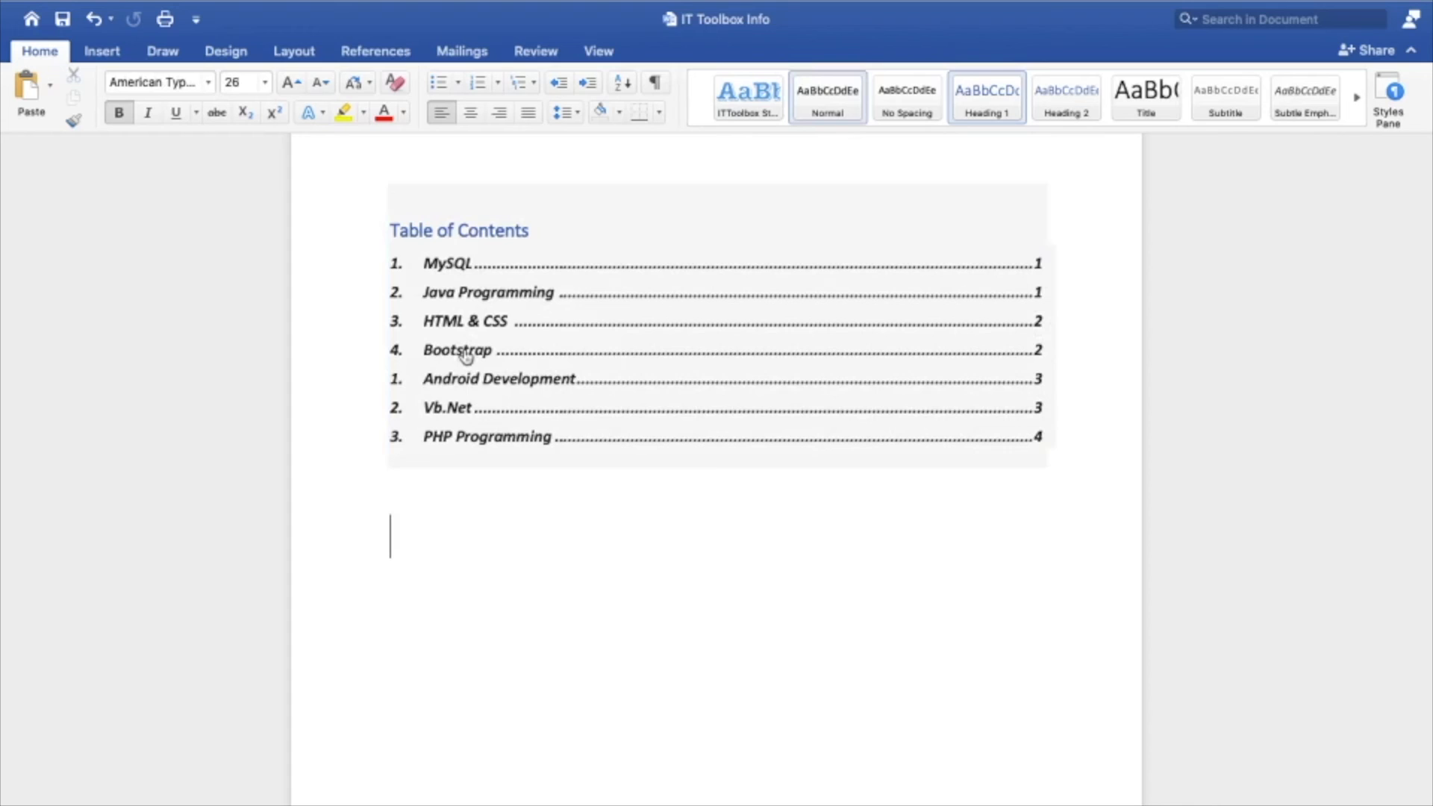
# Follow the Android Development and Vb.Net entries in the table of contents and check the page number in their footer
pyautogui.click(466, 382)
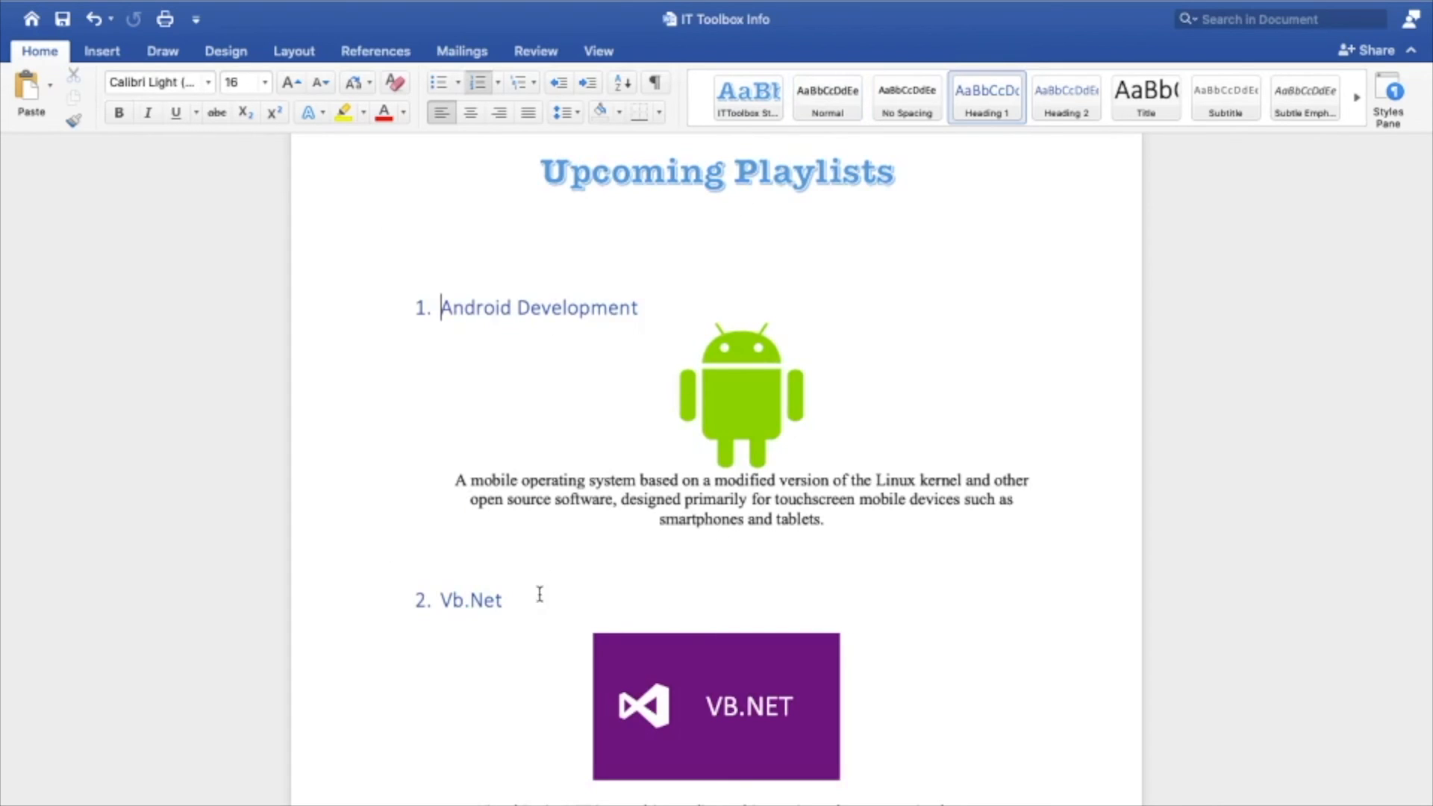
pyautogui.scroll(20, 596, 583)
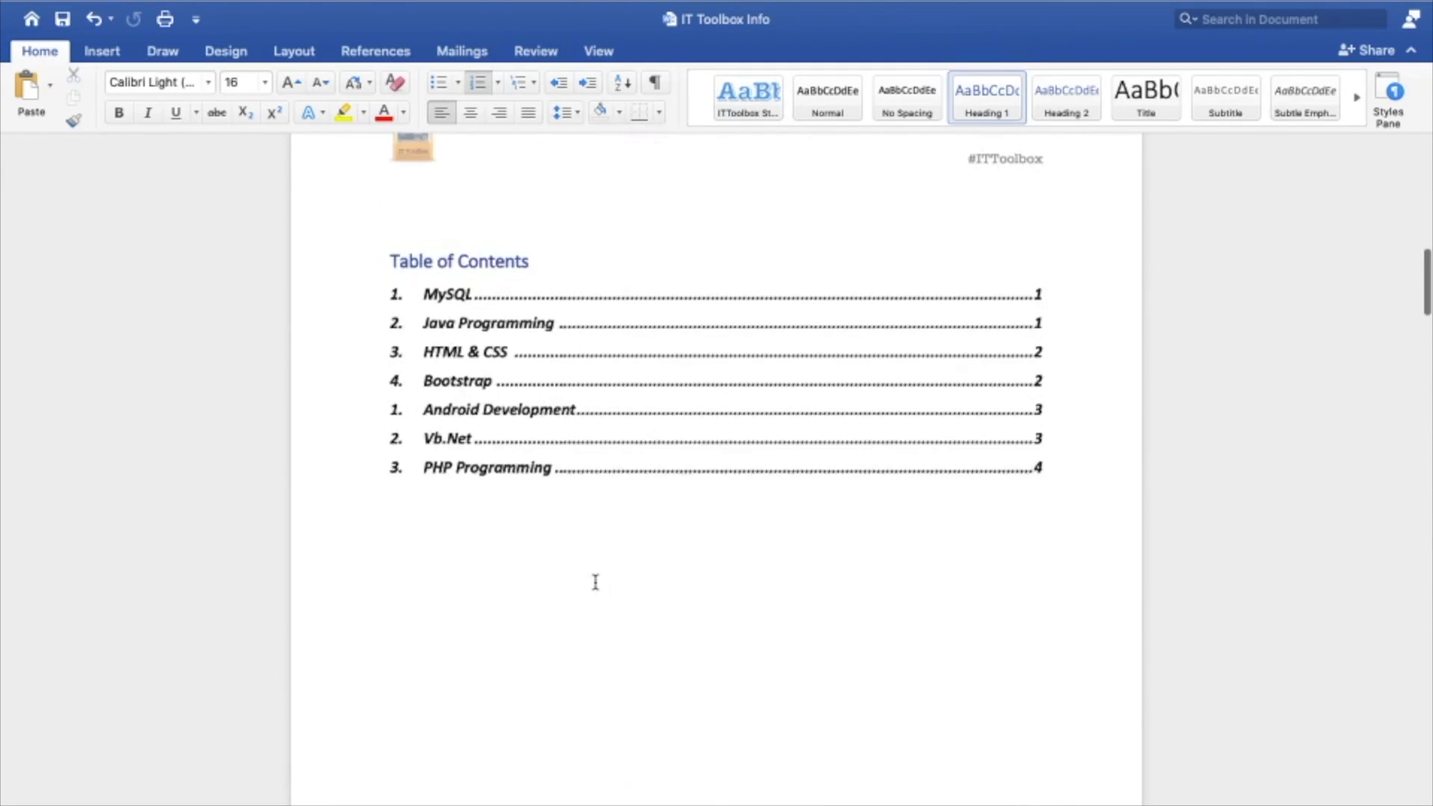
pyautogui.click(474, 484)
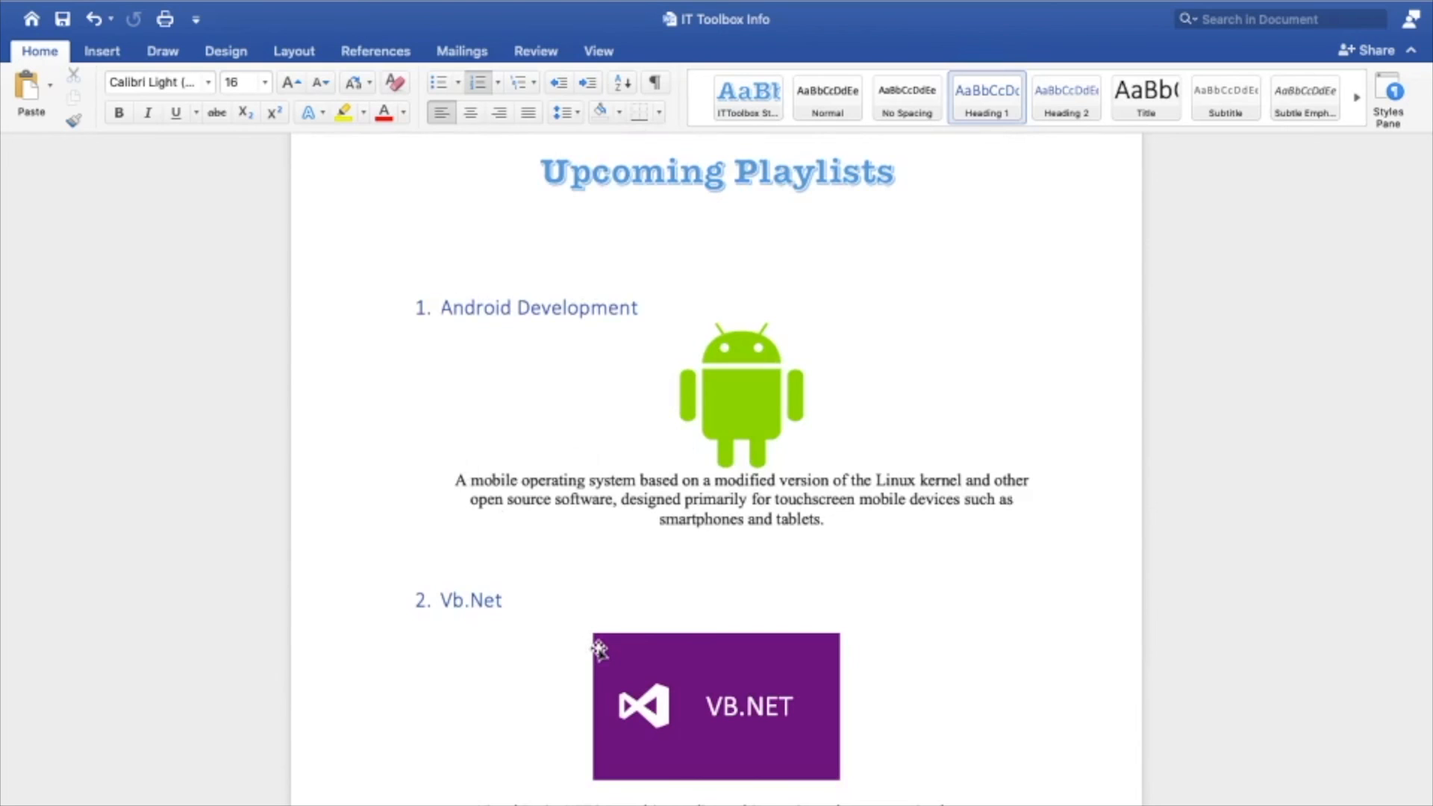
pyautogui.scroll(20, 599, 649)
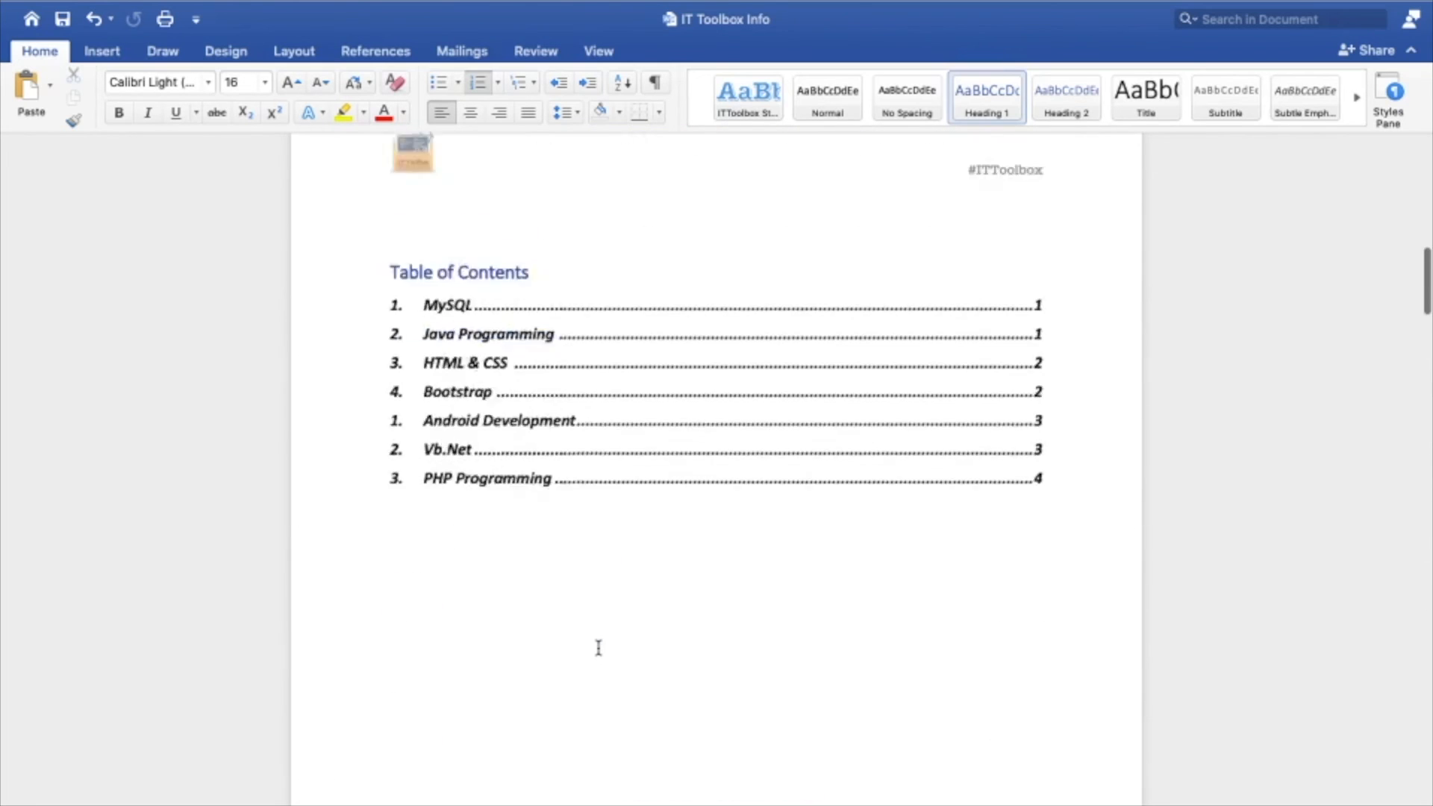
pyautogui.click(448, 651)
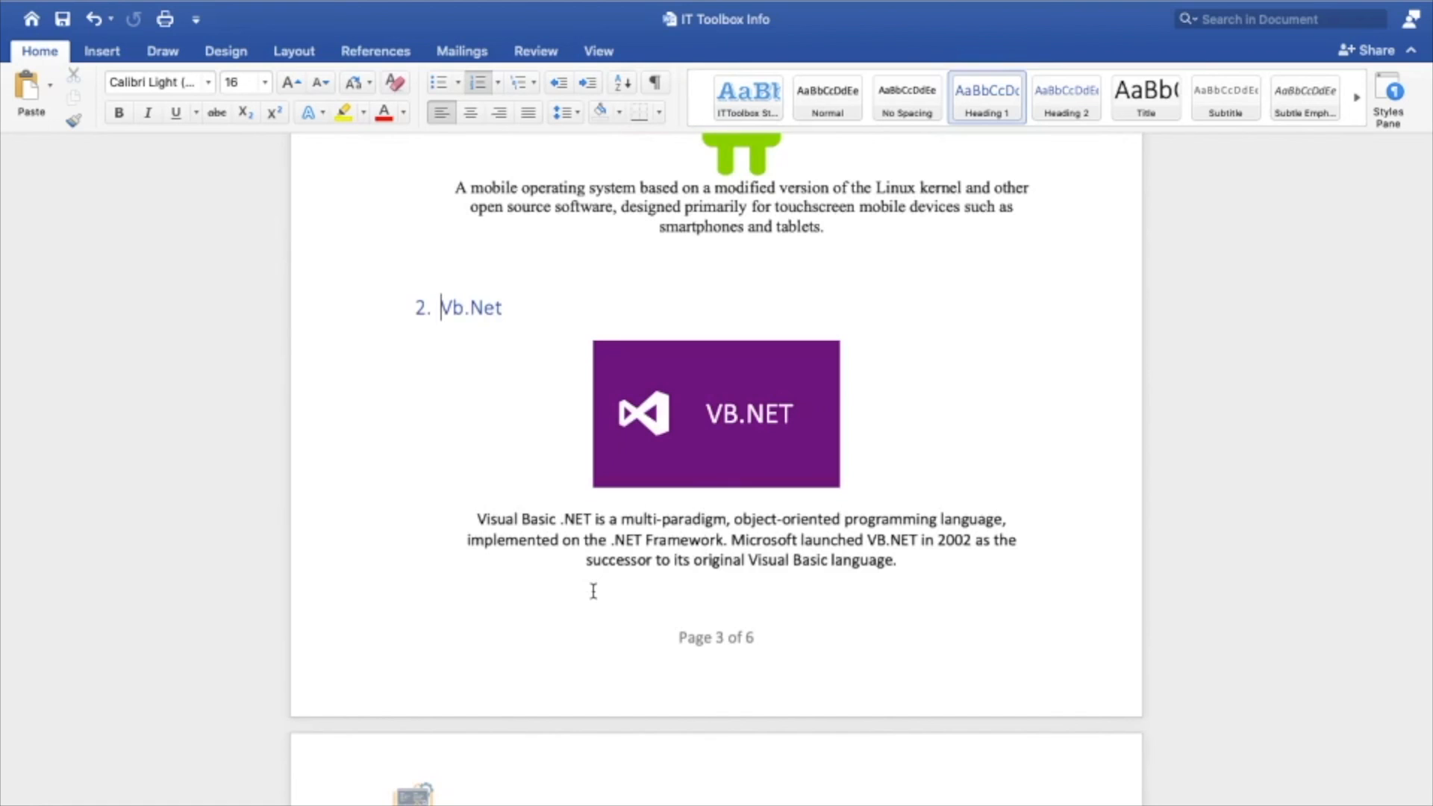
pyautogui.scroll(20, 594, 591)
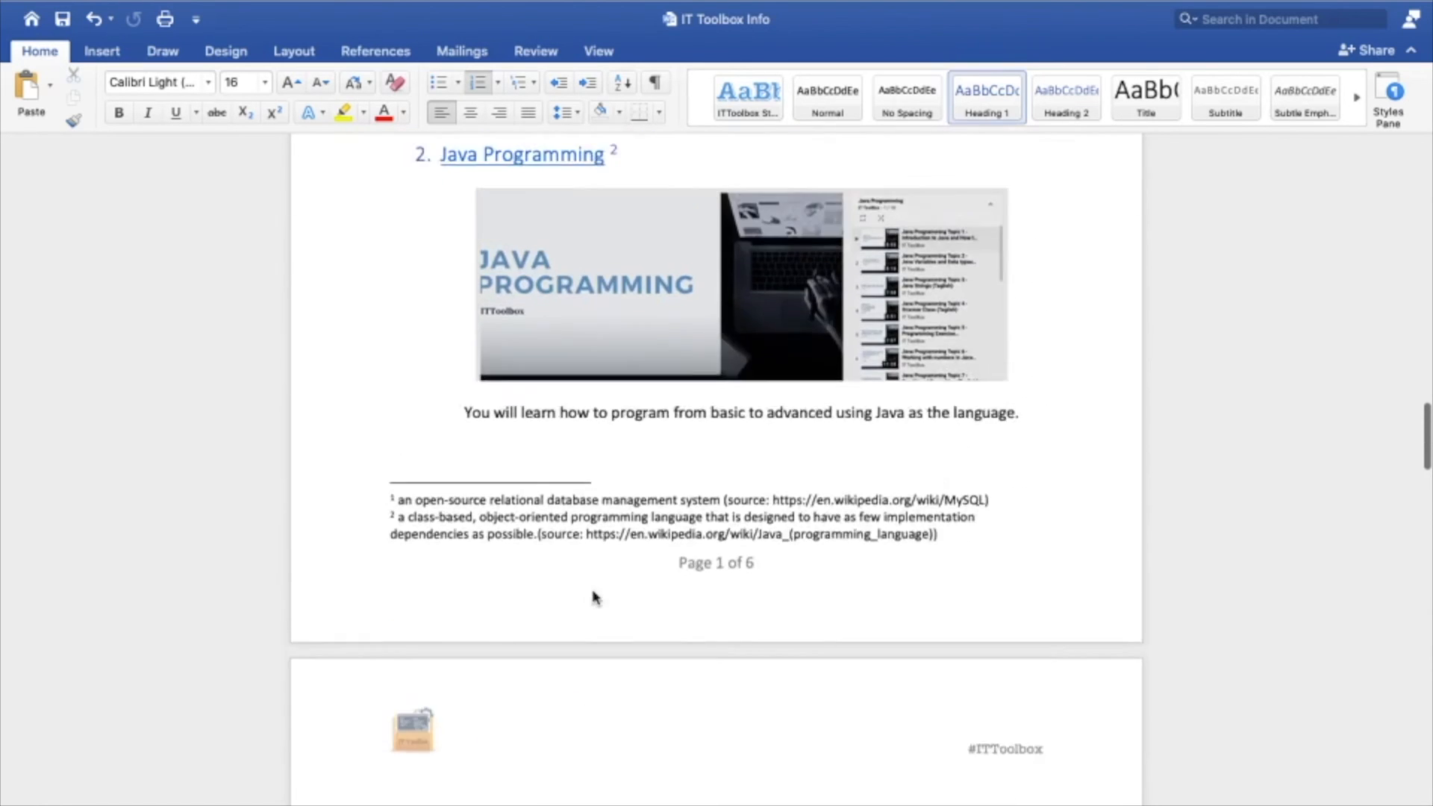
# Insert blank lines before the IT Toolbox title until the MySQL item moves onto the following page
pyautogui.scroll(10, 594, 591)
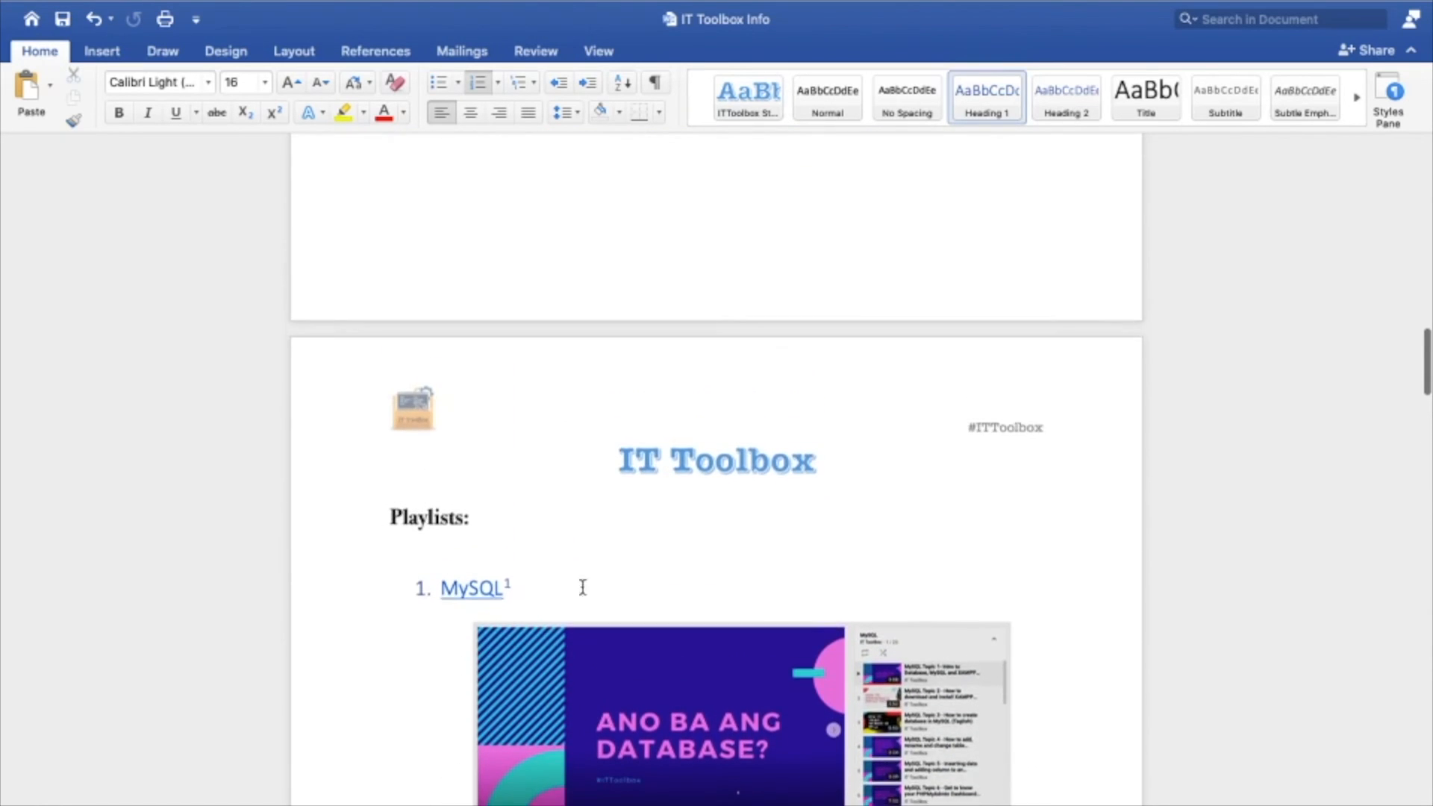
pyautogui.scroll(1, 593, 591)
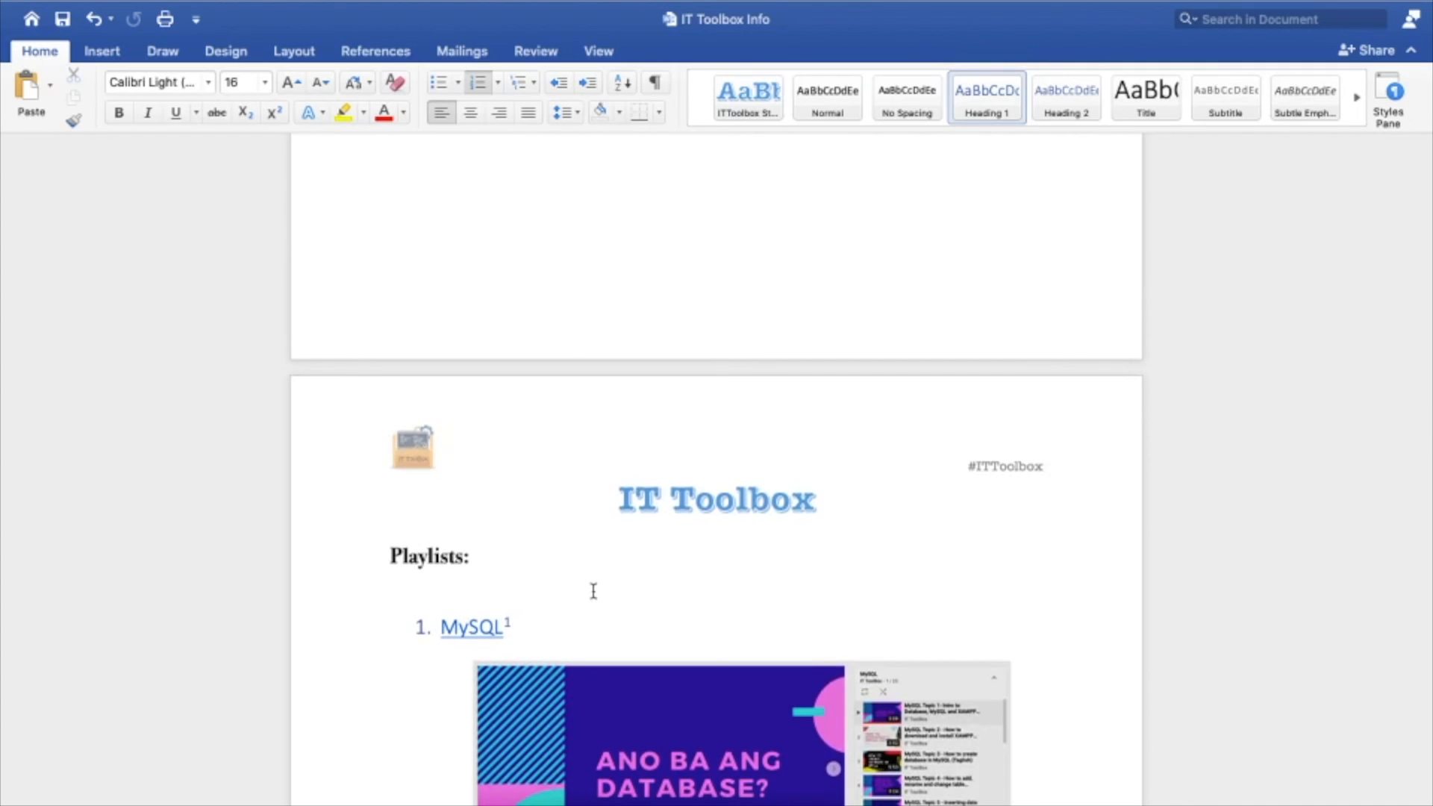
pyautogui.click(610, 503)
pyautogui.press('Return')
pyautogui.press('Return')
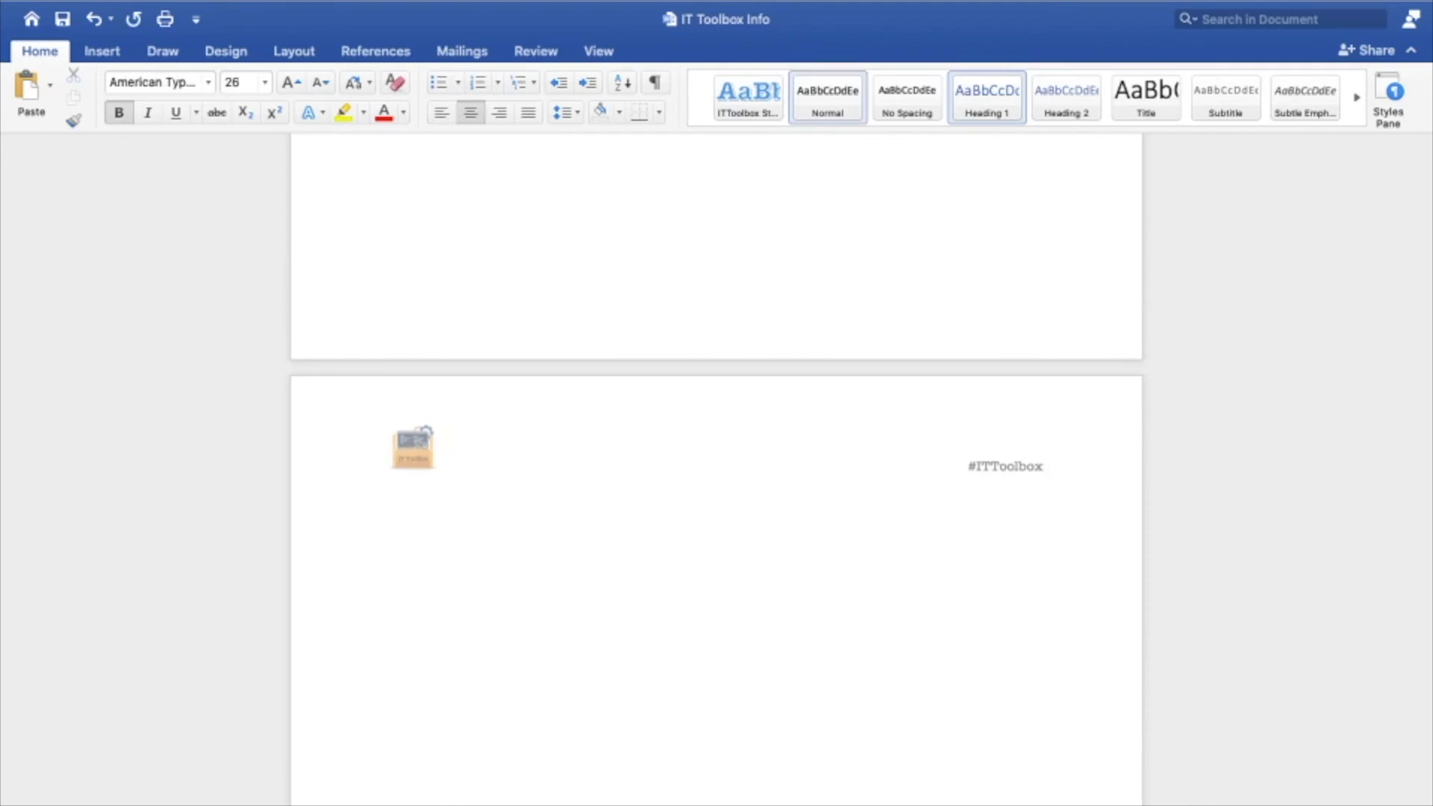
pyautogui.press('Return')
pyautogui.press('Return')
pyautogui.press('Return')
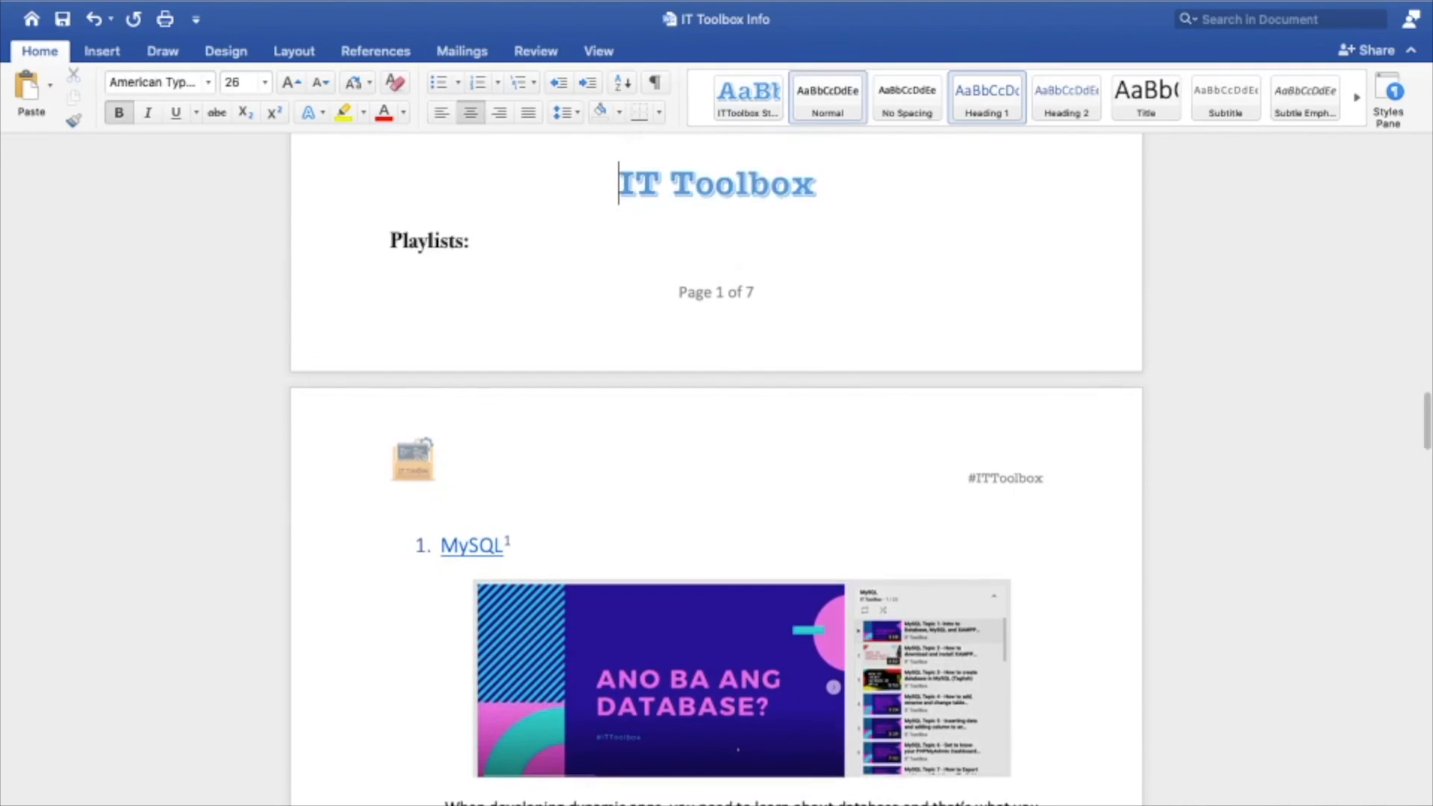
# Update the entire table of contents again to reflect the shifted content
pyautogui.scroll(15, 656, 617)
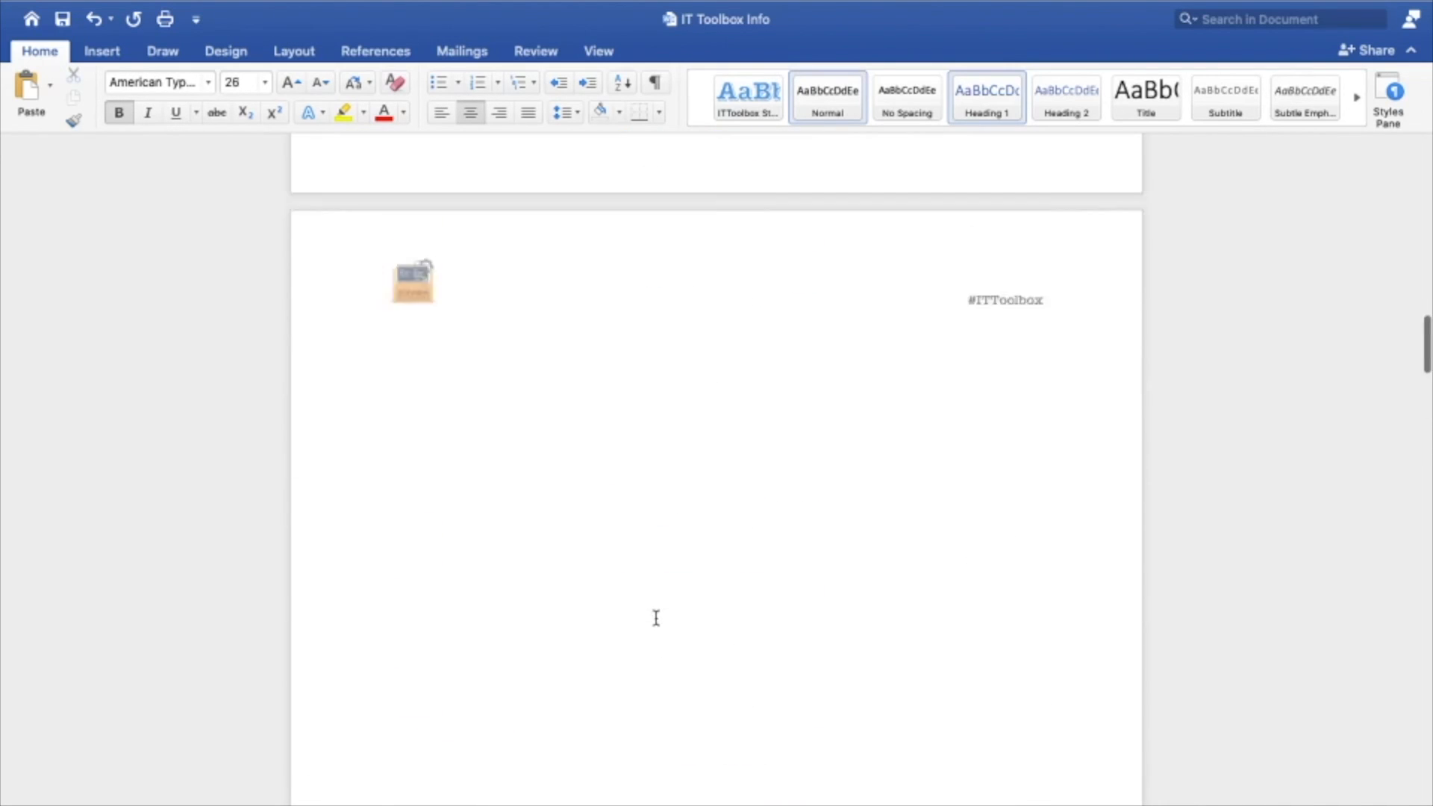
pyautogui.scroll(-4, 656, 619)
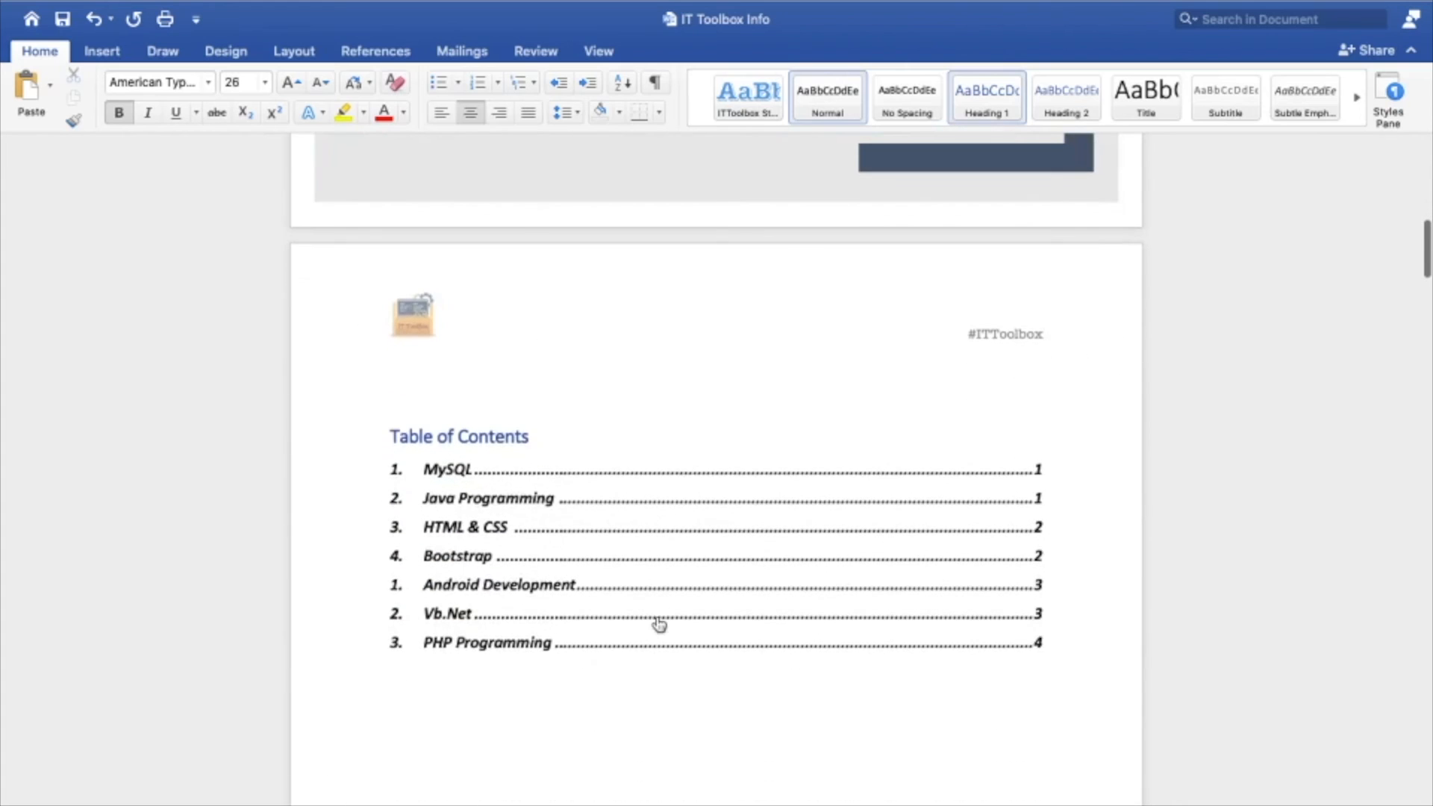
pyautogui.click(478, 432)
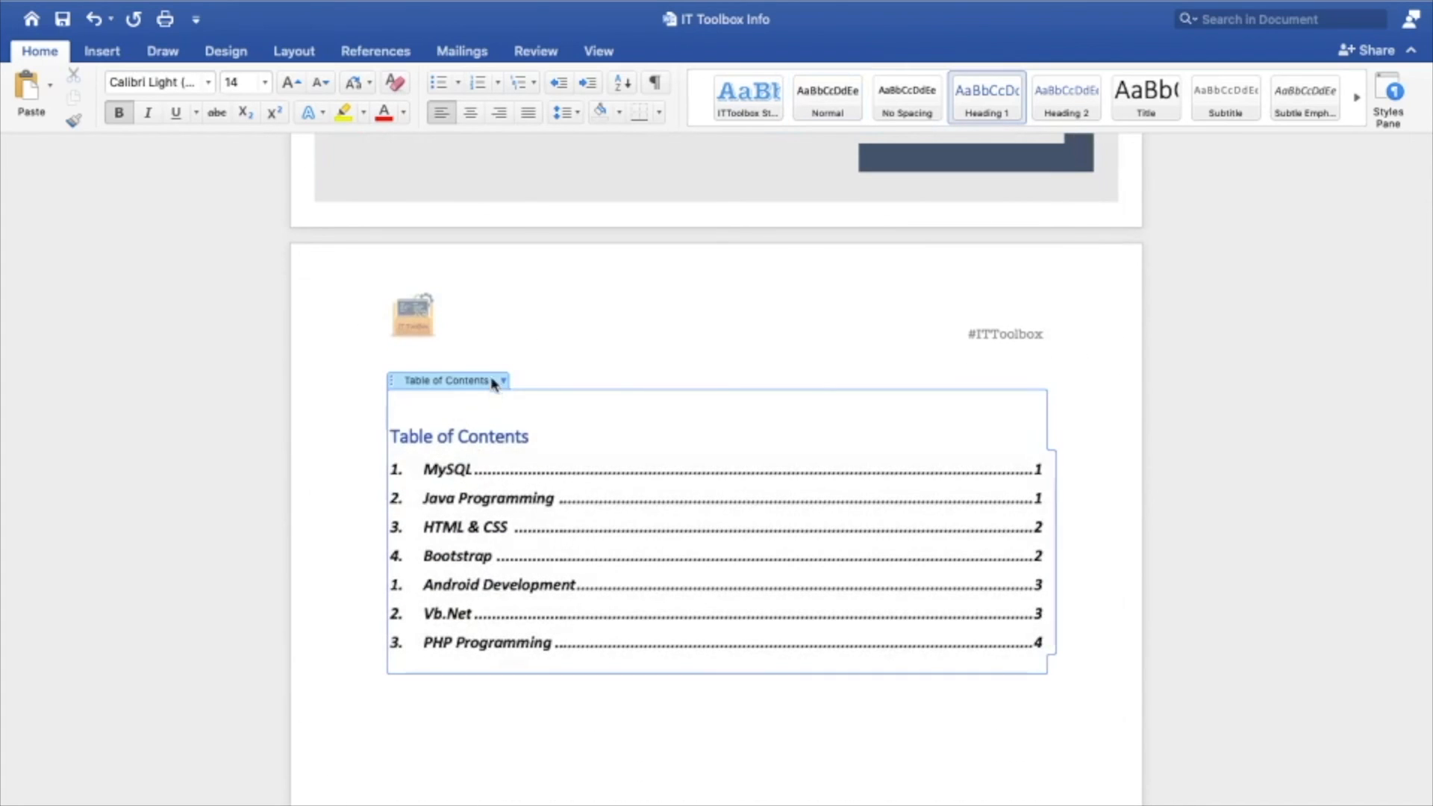
pyautogui.click(503, 380)
pyautogui.click(553, 402)
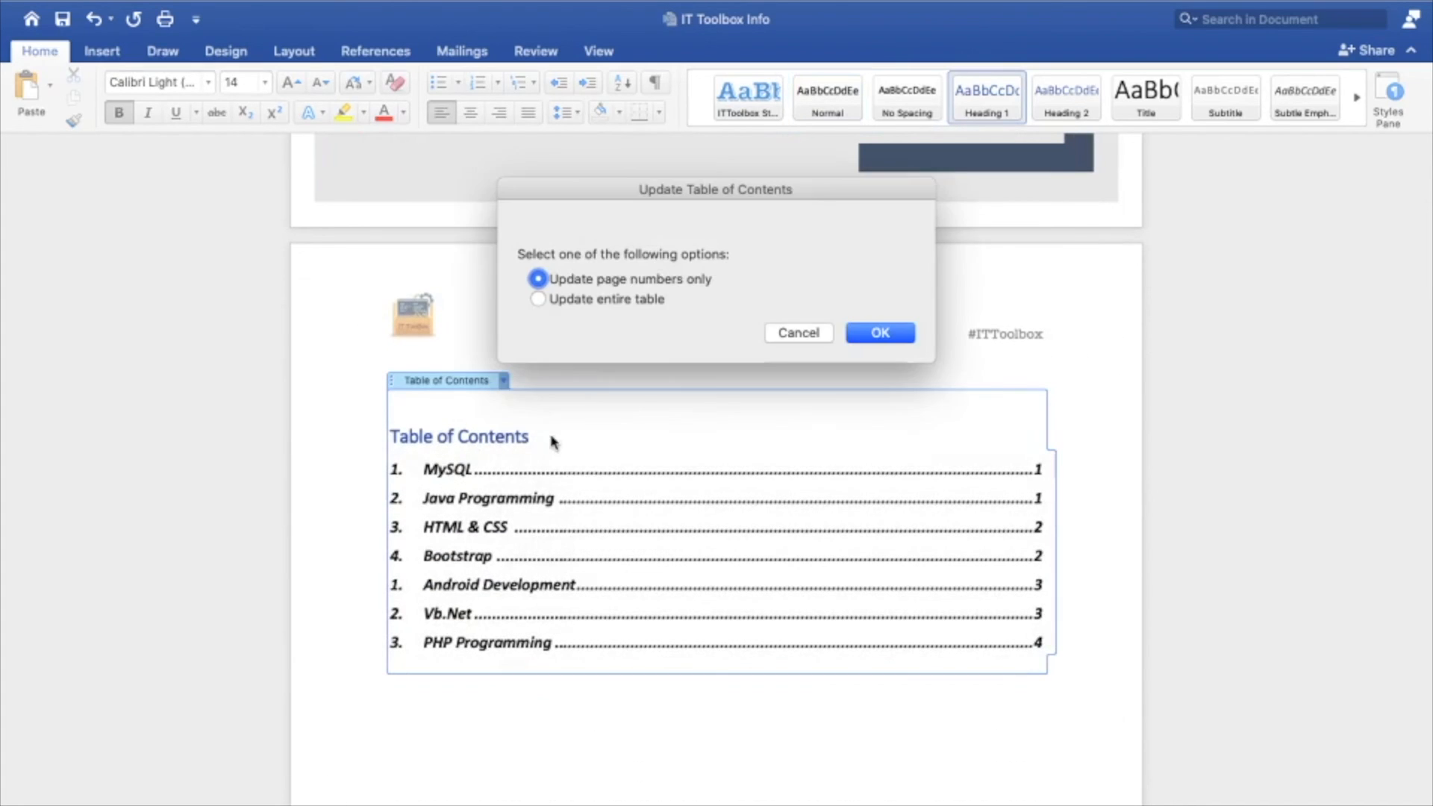
pyautogui.click(616, 300)
pyautogui.click(854, 337)
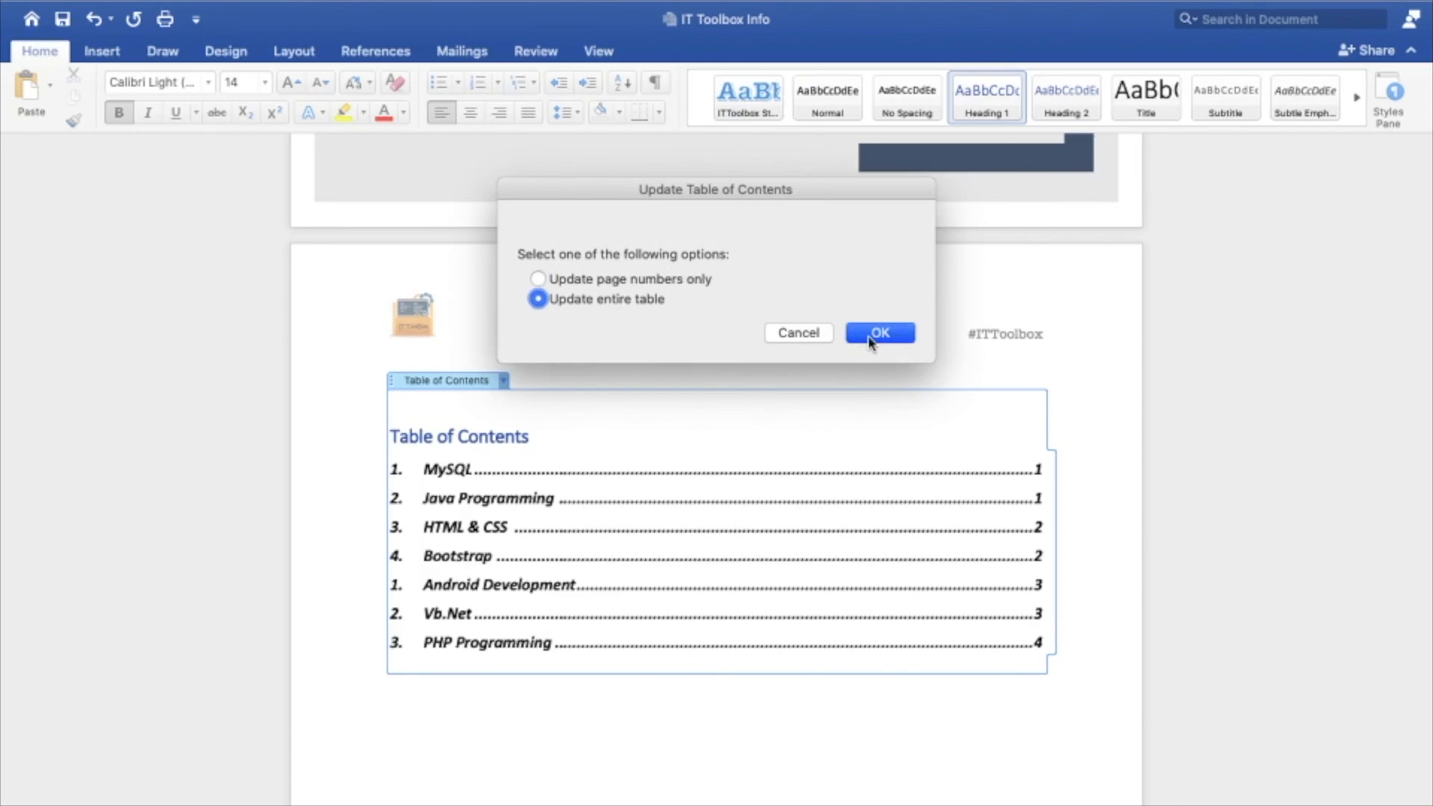
# Remove the extra blank lines before the IT Toolbox title so it sits back at the top of its page
pyautogui.click(1037, 595)
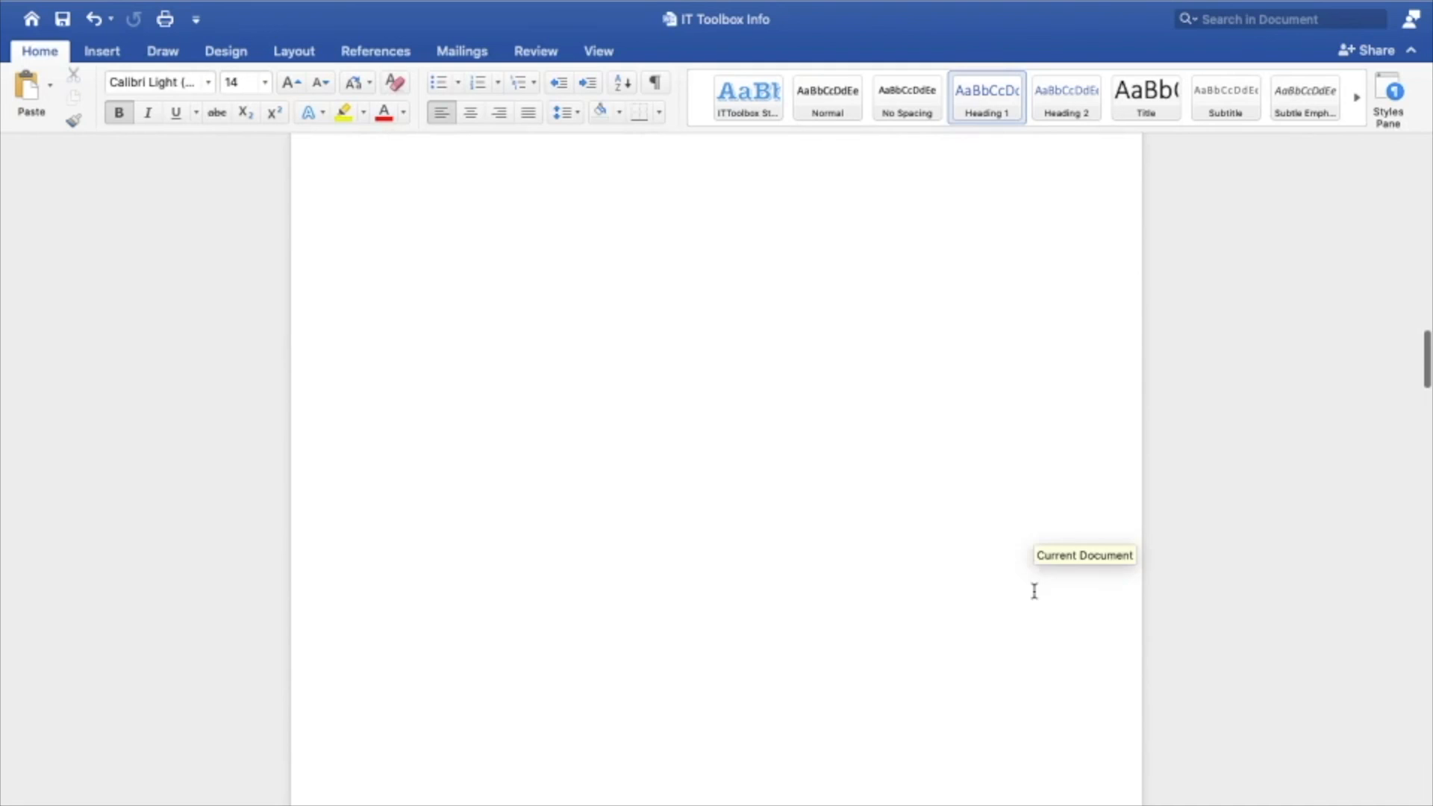
pyautogui.moveTo(618, 243); pyautogui.dragTo(732, 671)
pyautogui.press('BackSpace')
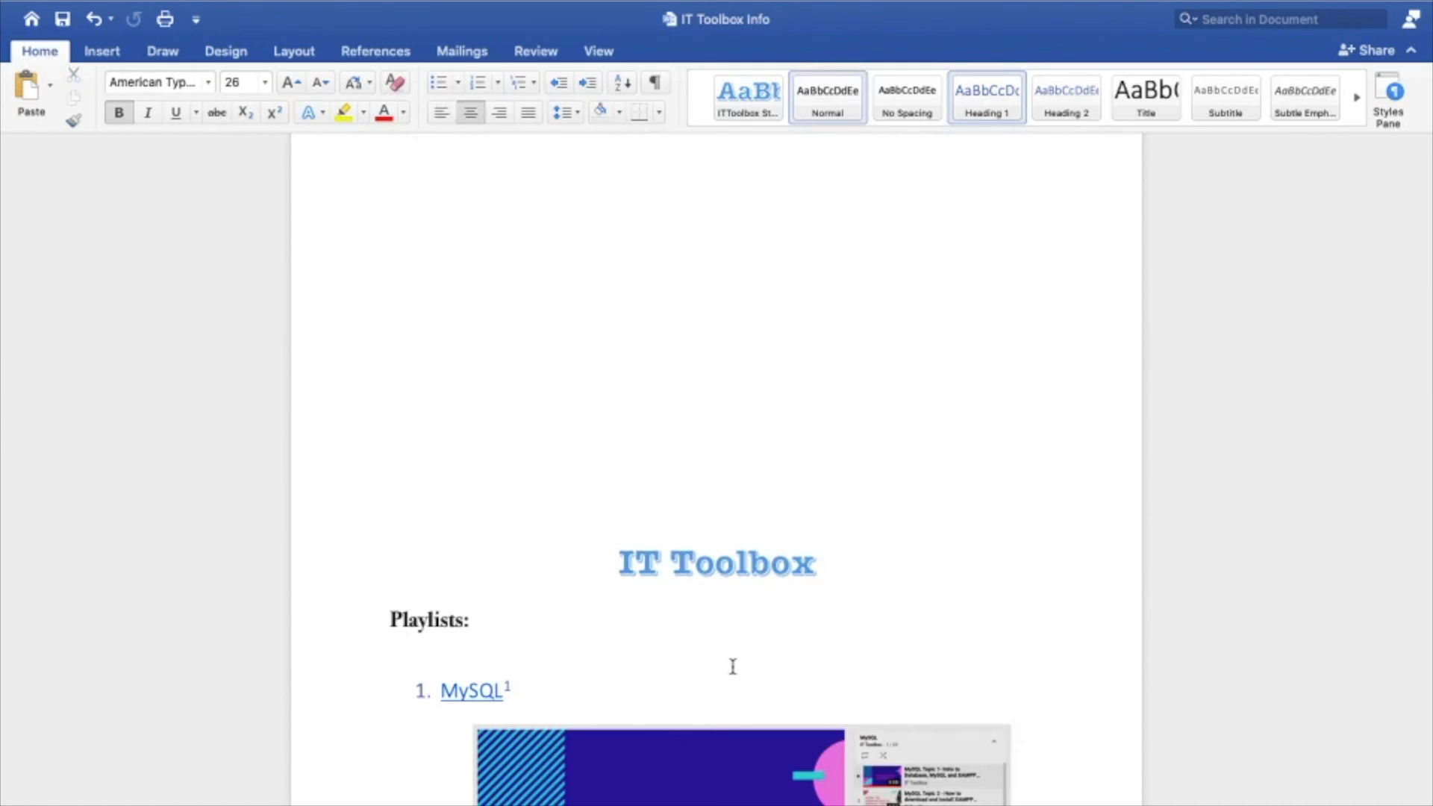
pyautogui.press('super+z')
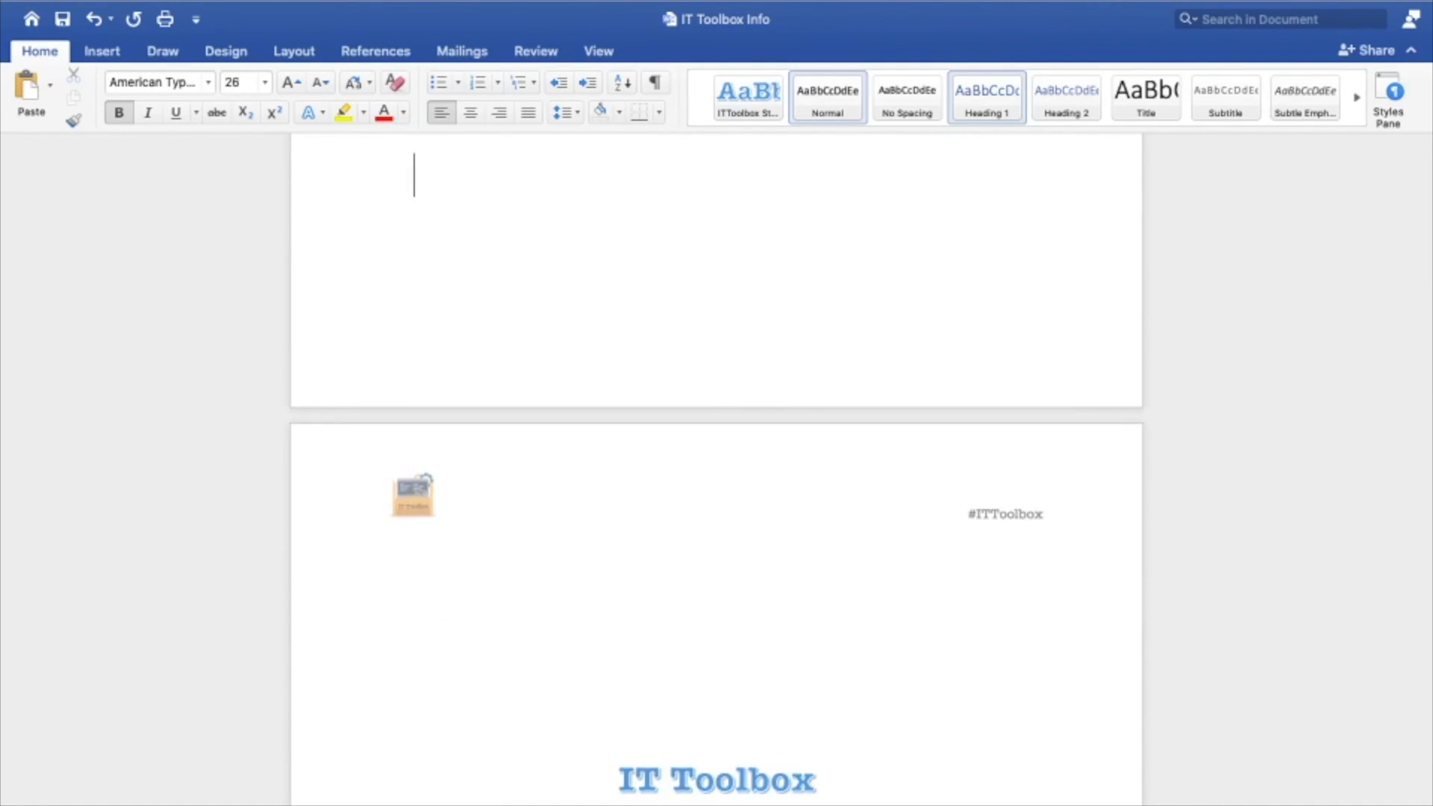
pyautogui.scroll(5, 716, 448)
pyautogui.press('BackSpace')
pyautogui.press('BackSpace')
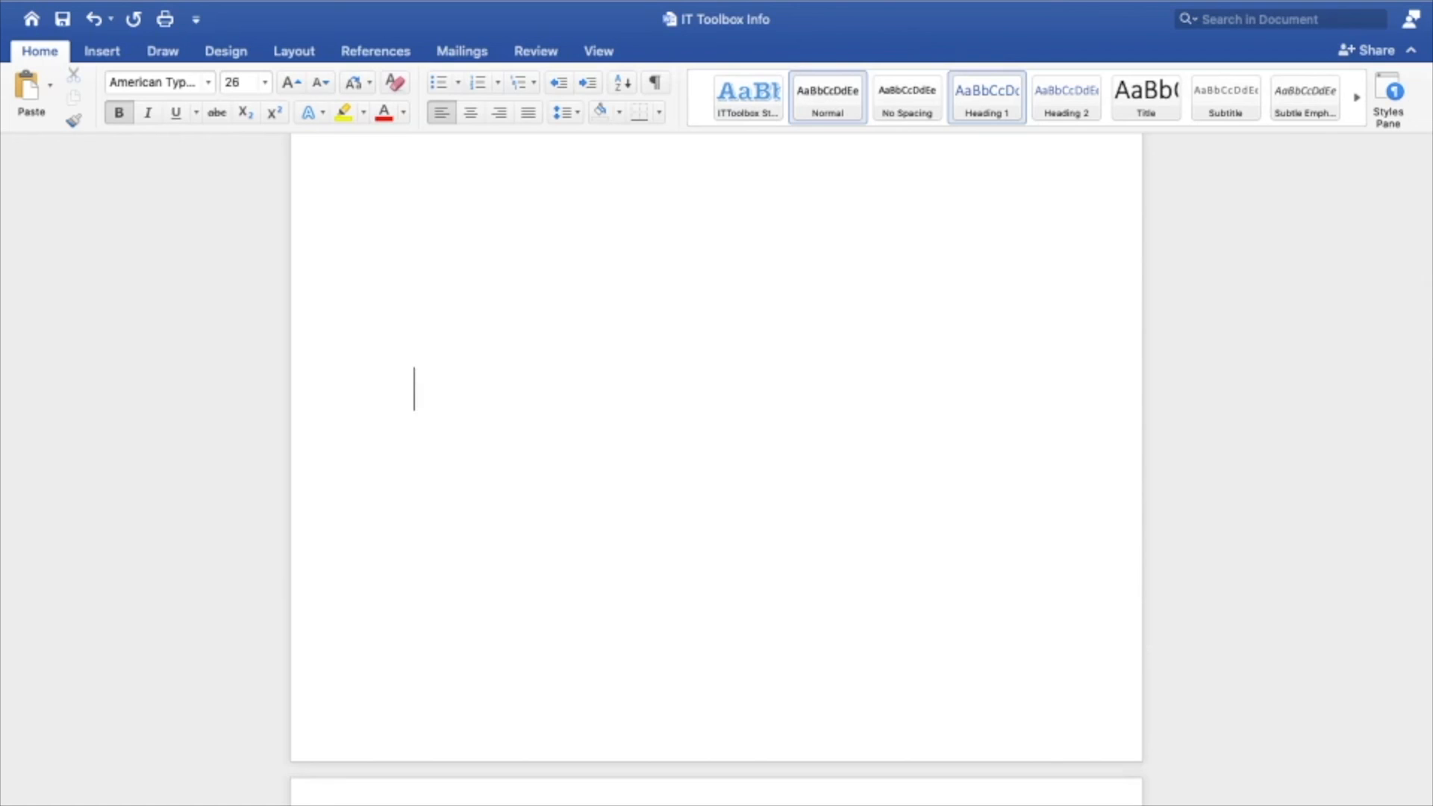
pyautogui.press('BackSpace')
pyautogui.scroll(4, 717, 448)
pyautogui.scroll(-12, 717, 448)
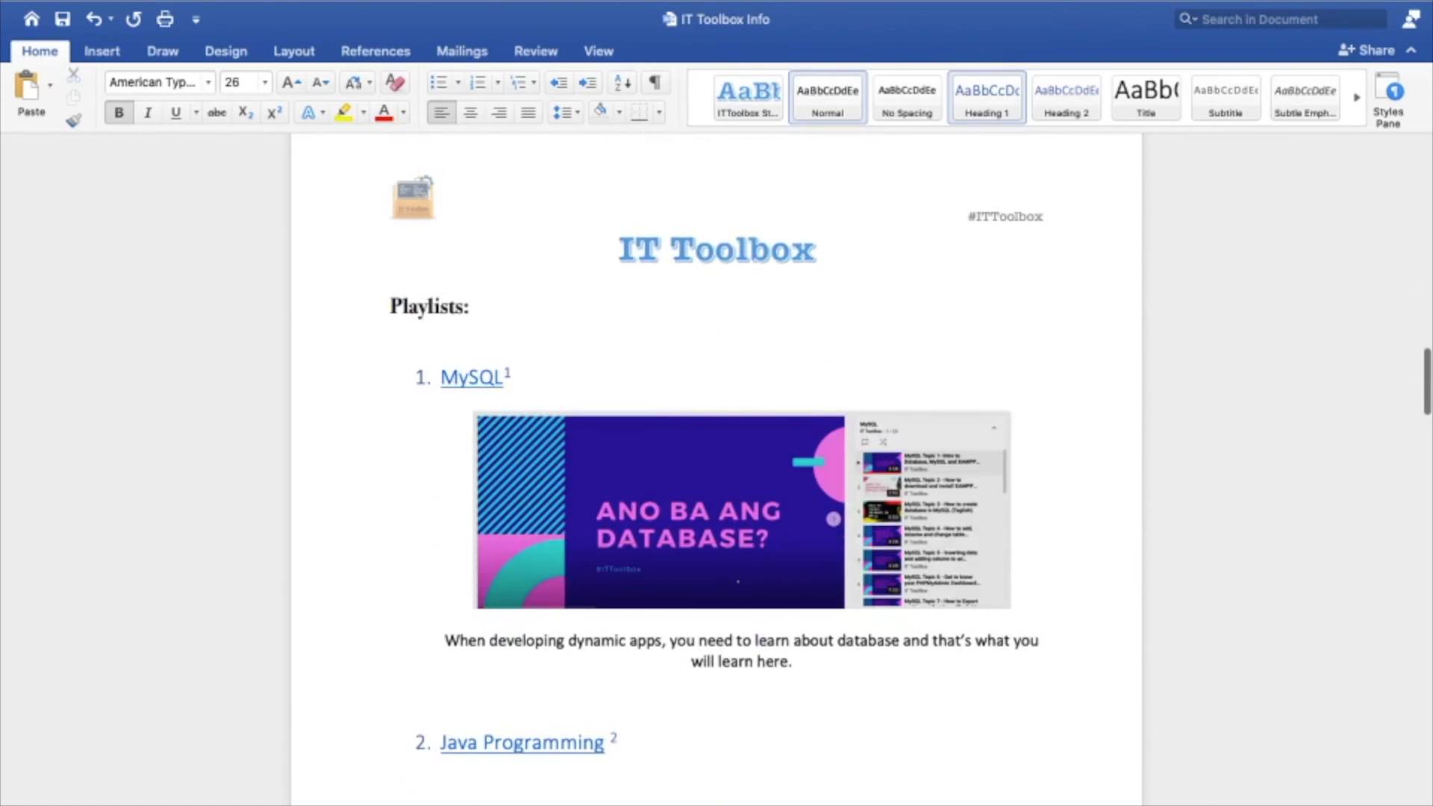